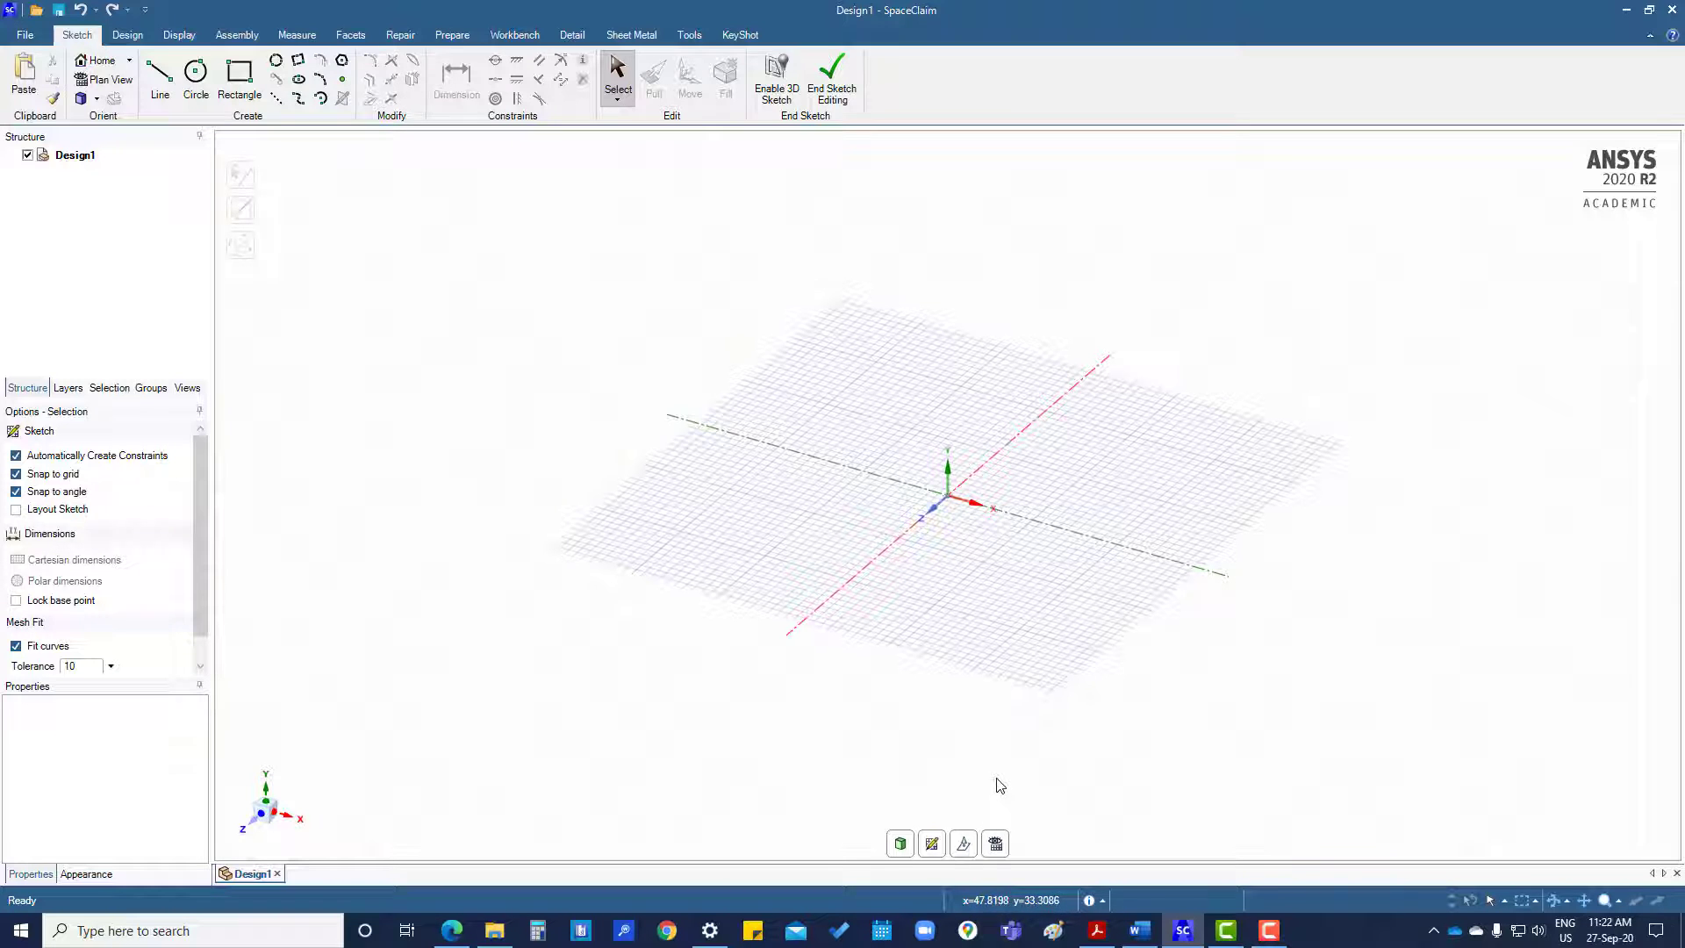
Start a new sketch on the horizontal plane normal to the Y axis and show it in plan view
left_click(933, 845)
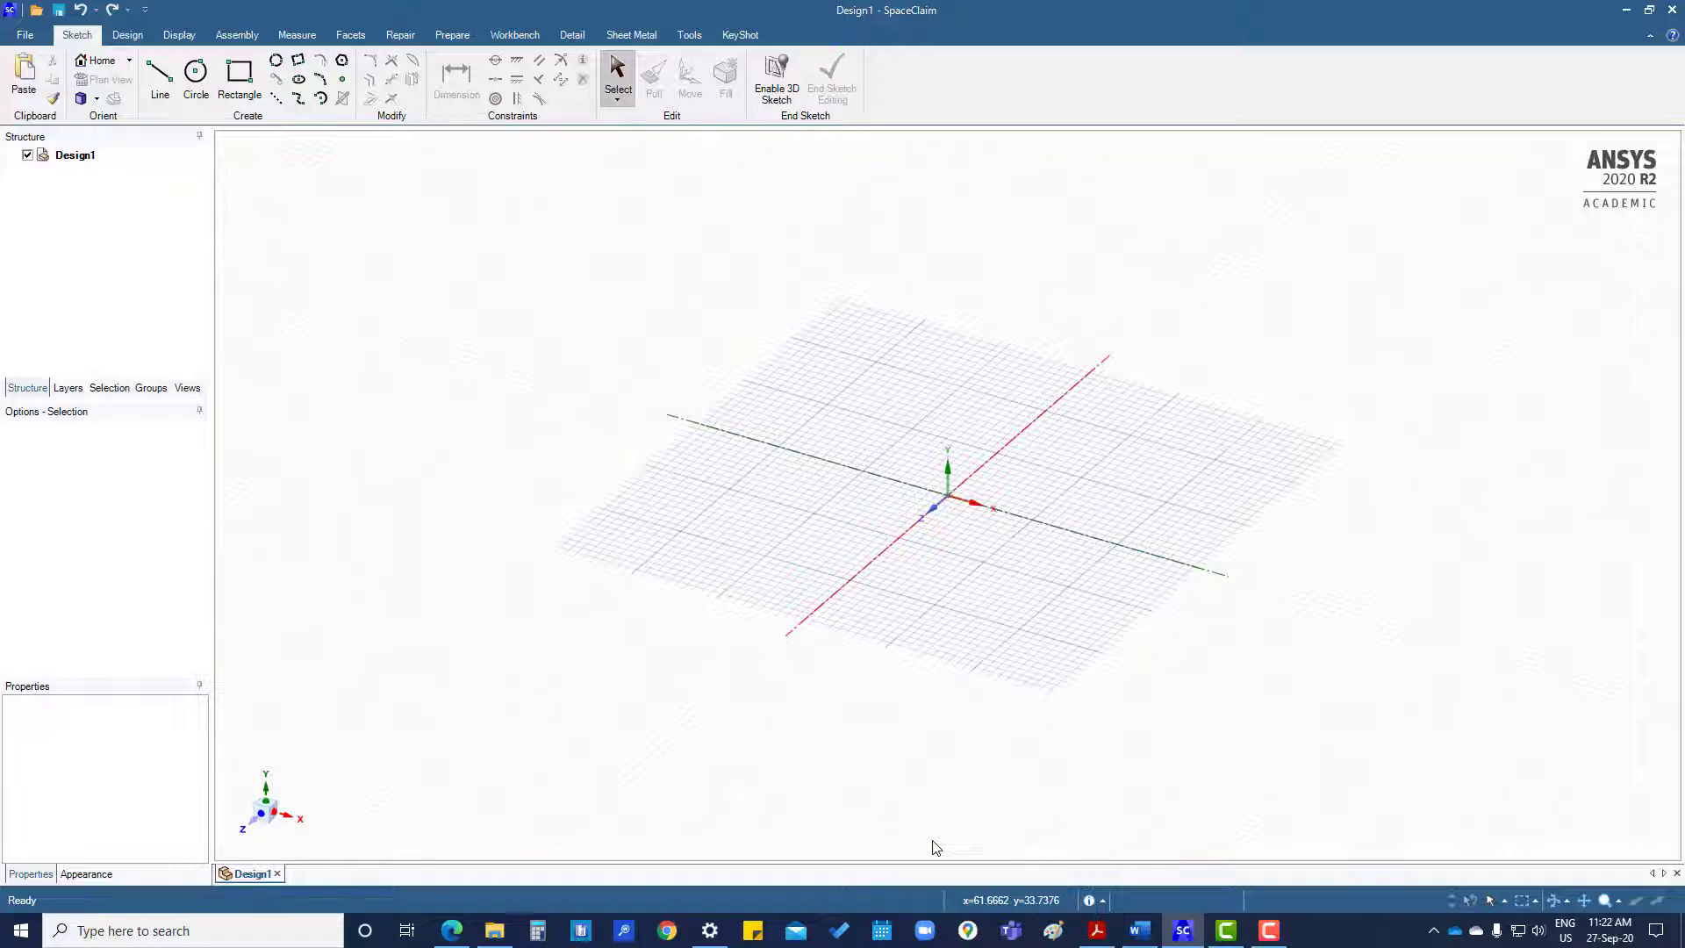
left_click(950, 474)
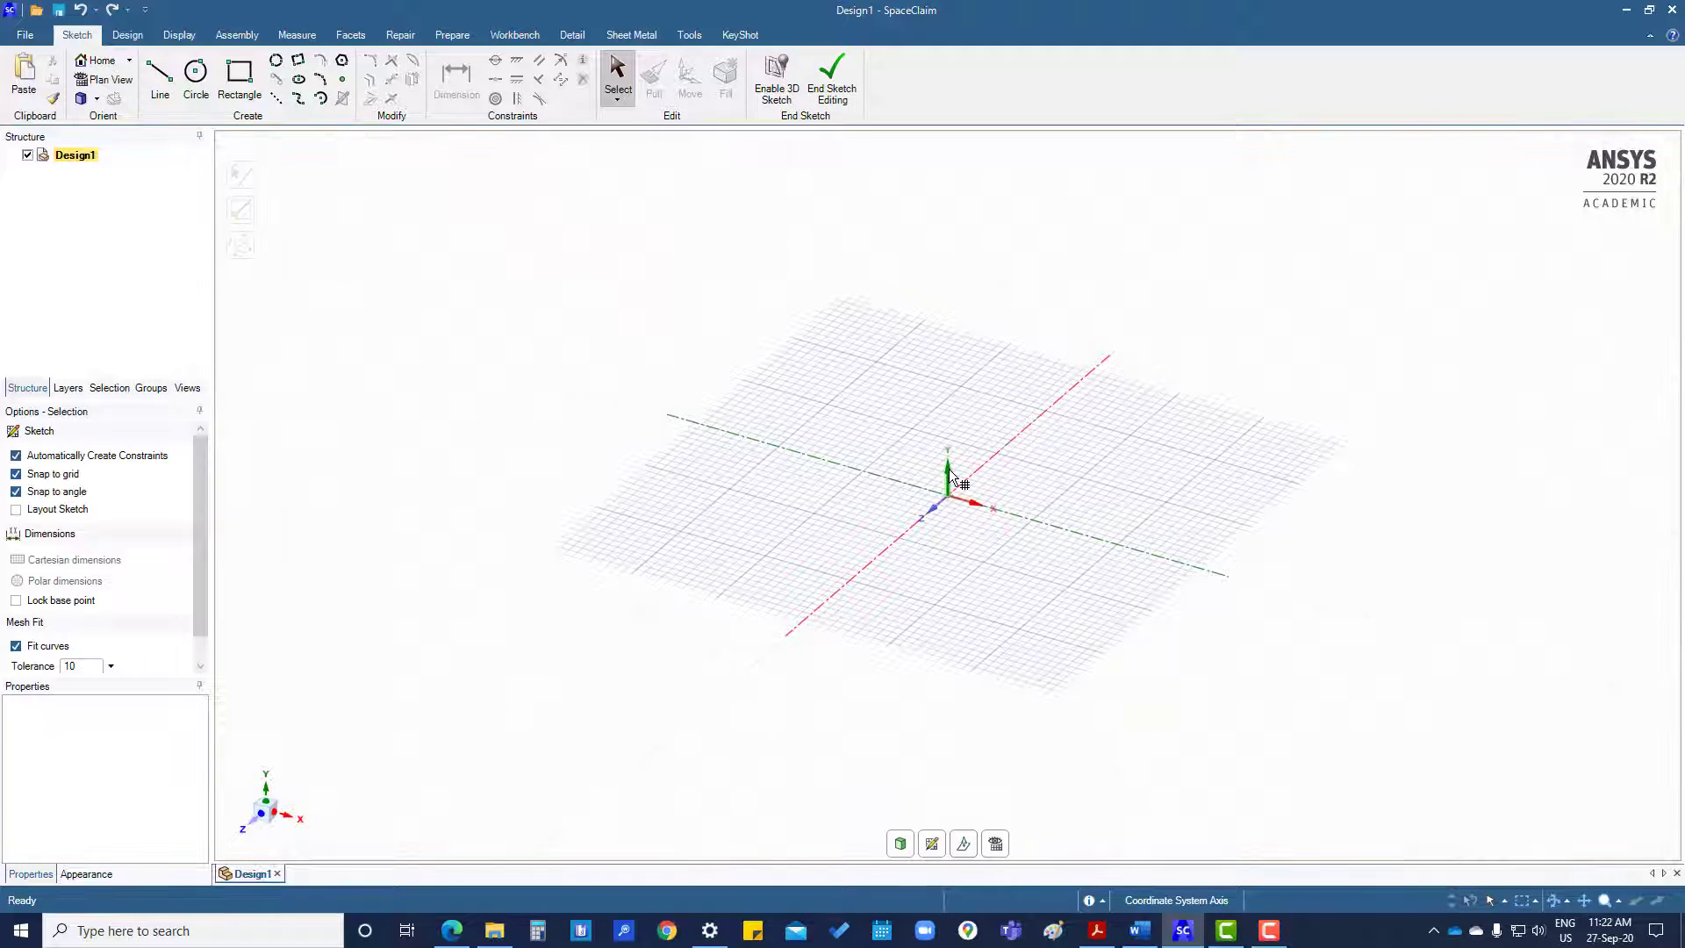
left_click(998, 844)
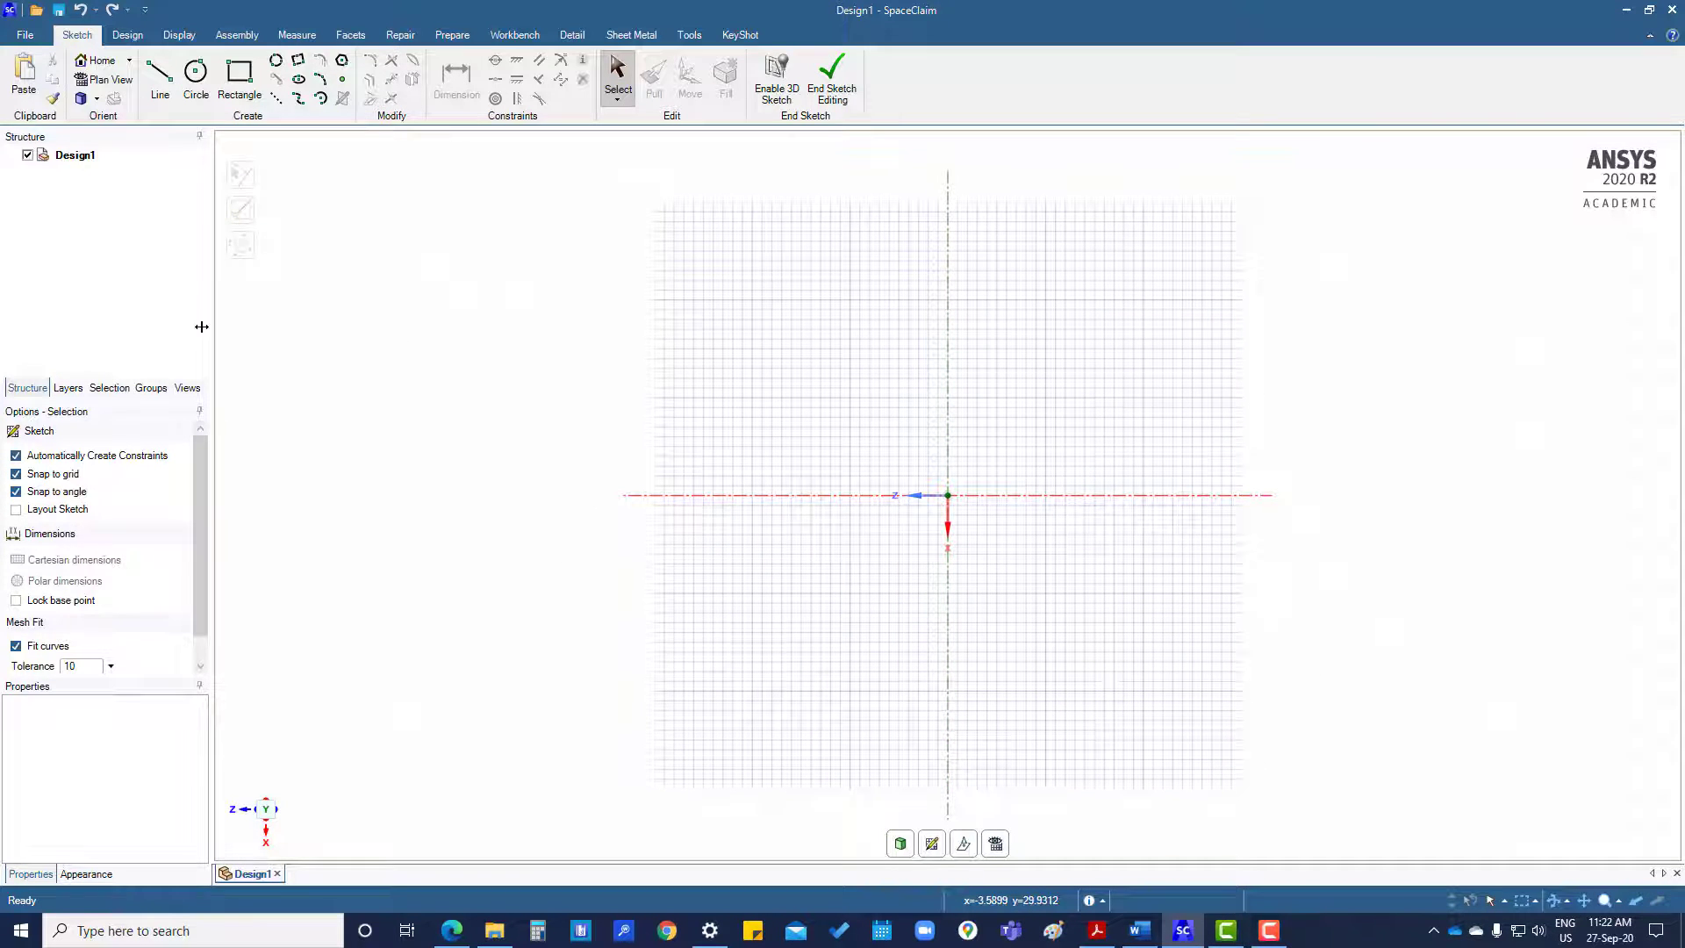
Draw a rectangle defined from its center at the origin, 30 mm along Z by 20 mm along X
left_click(244, 79)
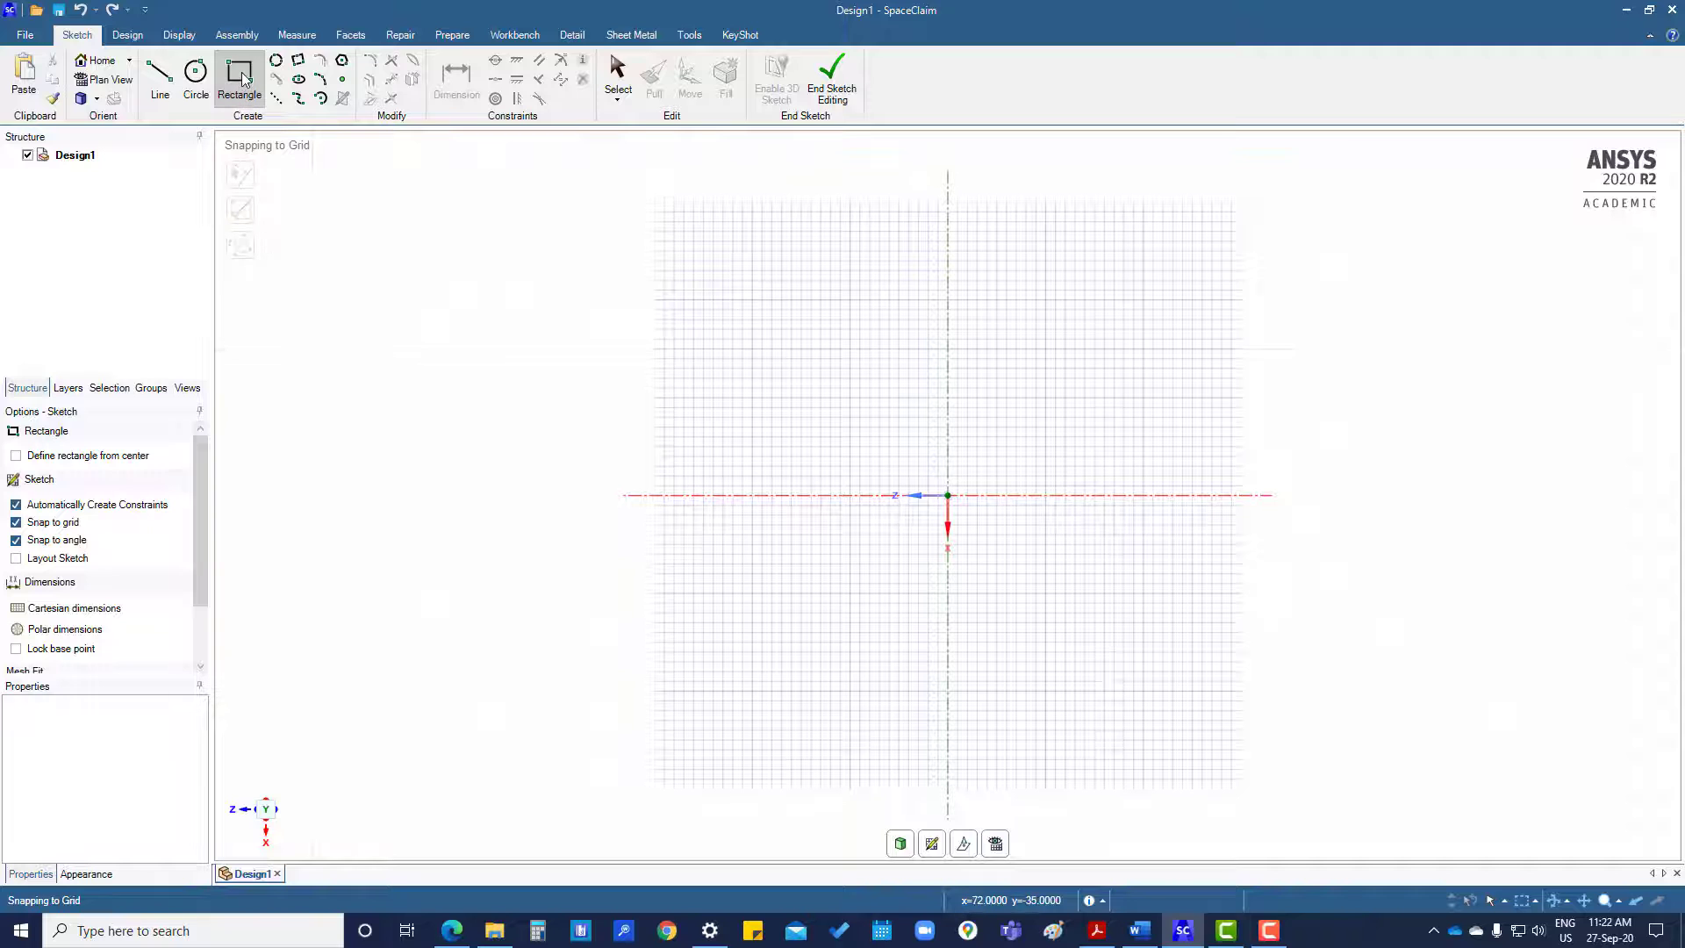
left_click(18, 456)
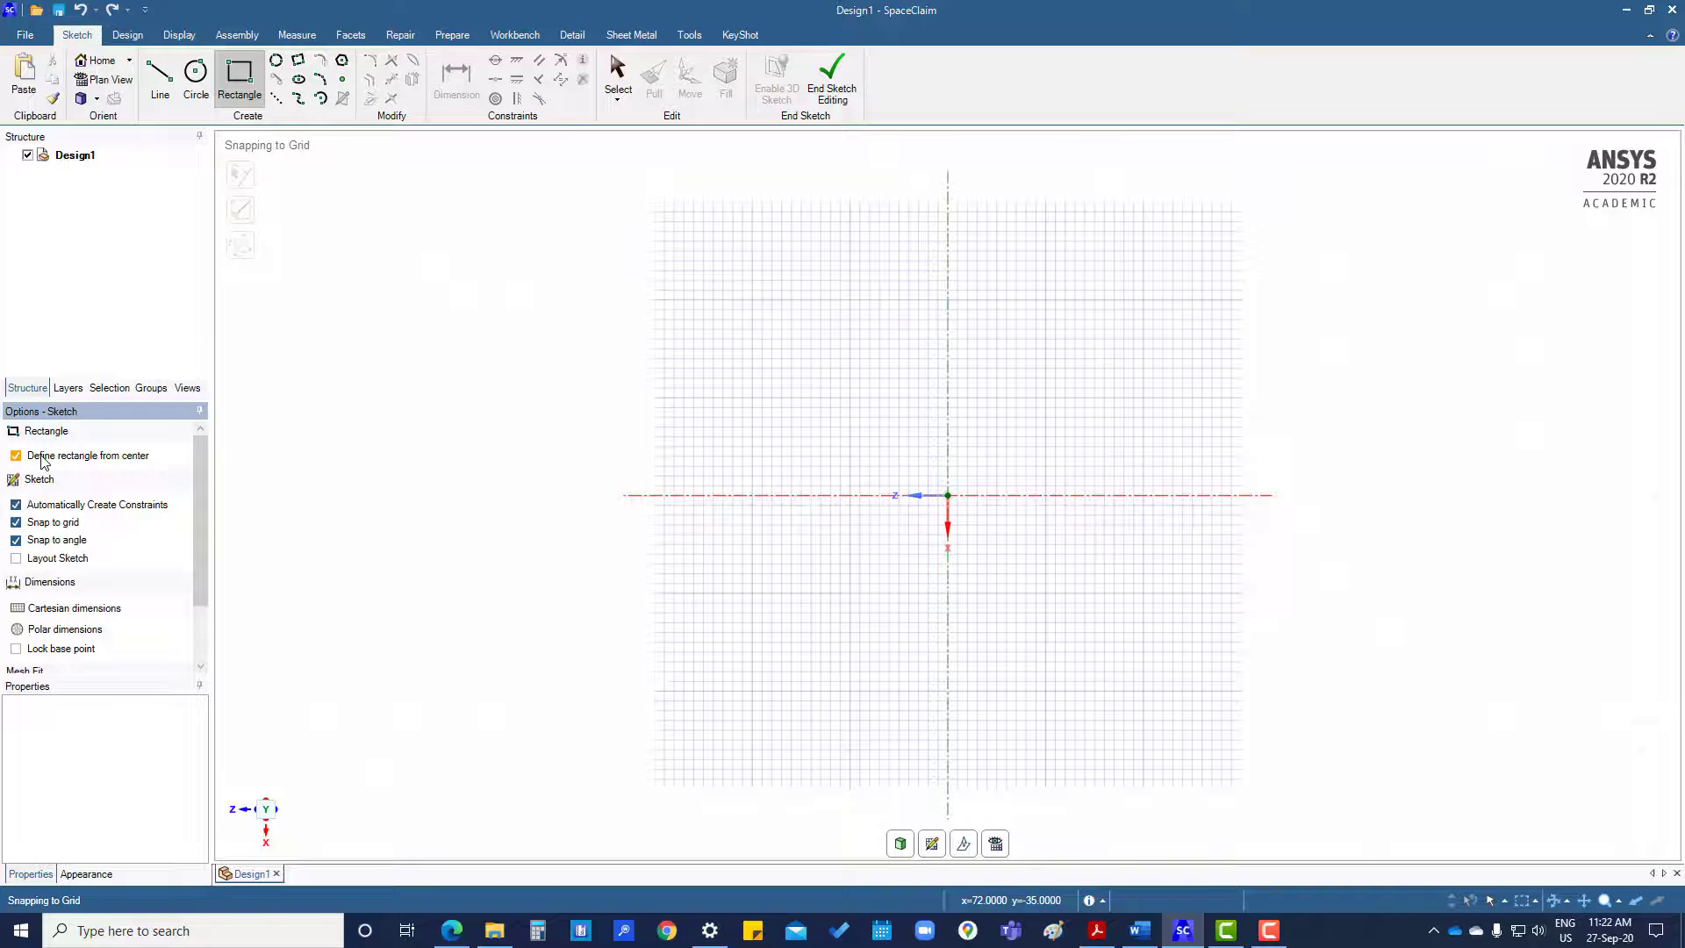
left_click(948, 496)
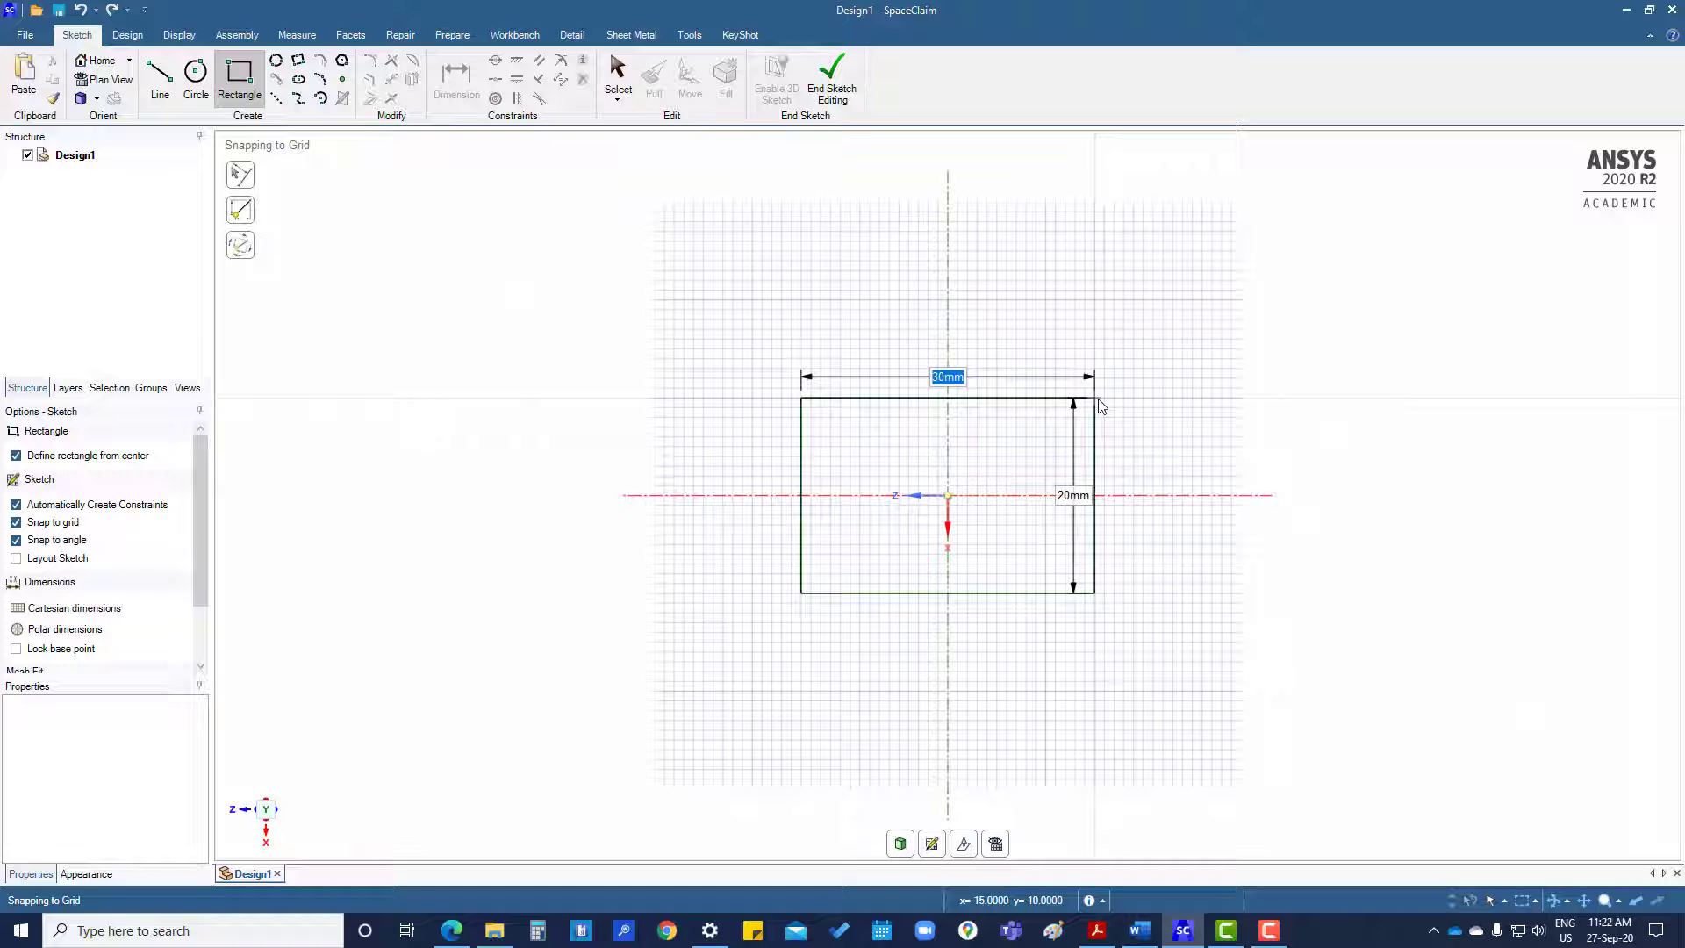
left_click(1039, 498)
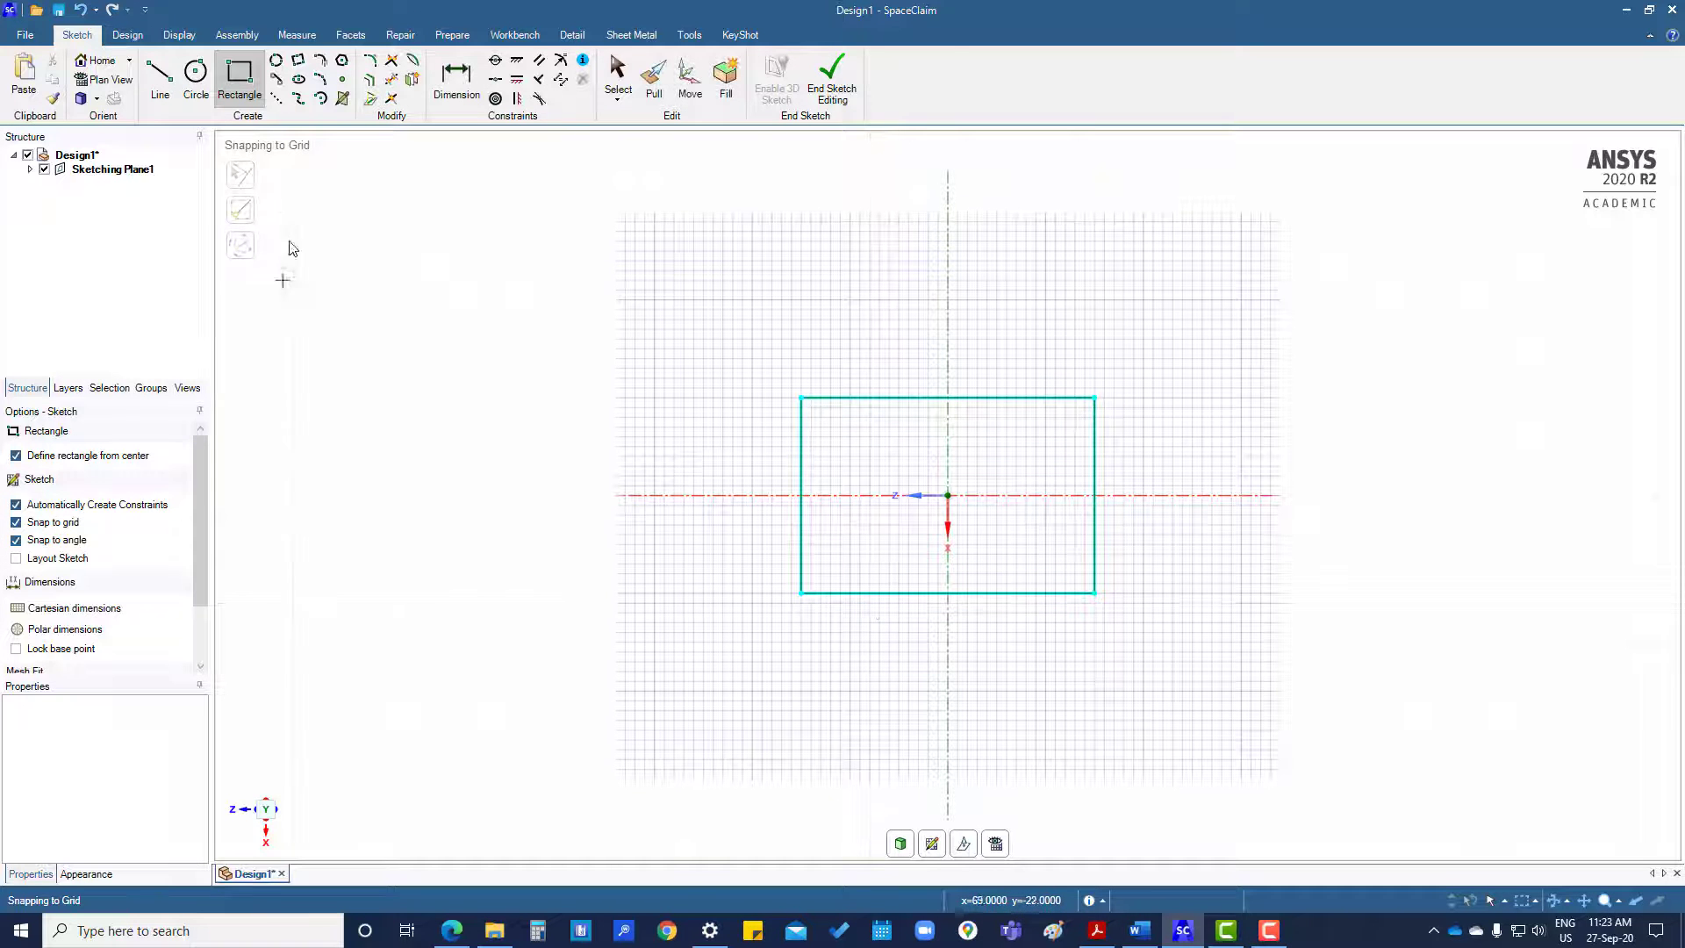
Dimension the rectangle's length along Z and its height along X
left_click(455, 81)
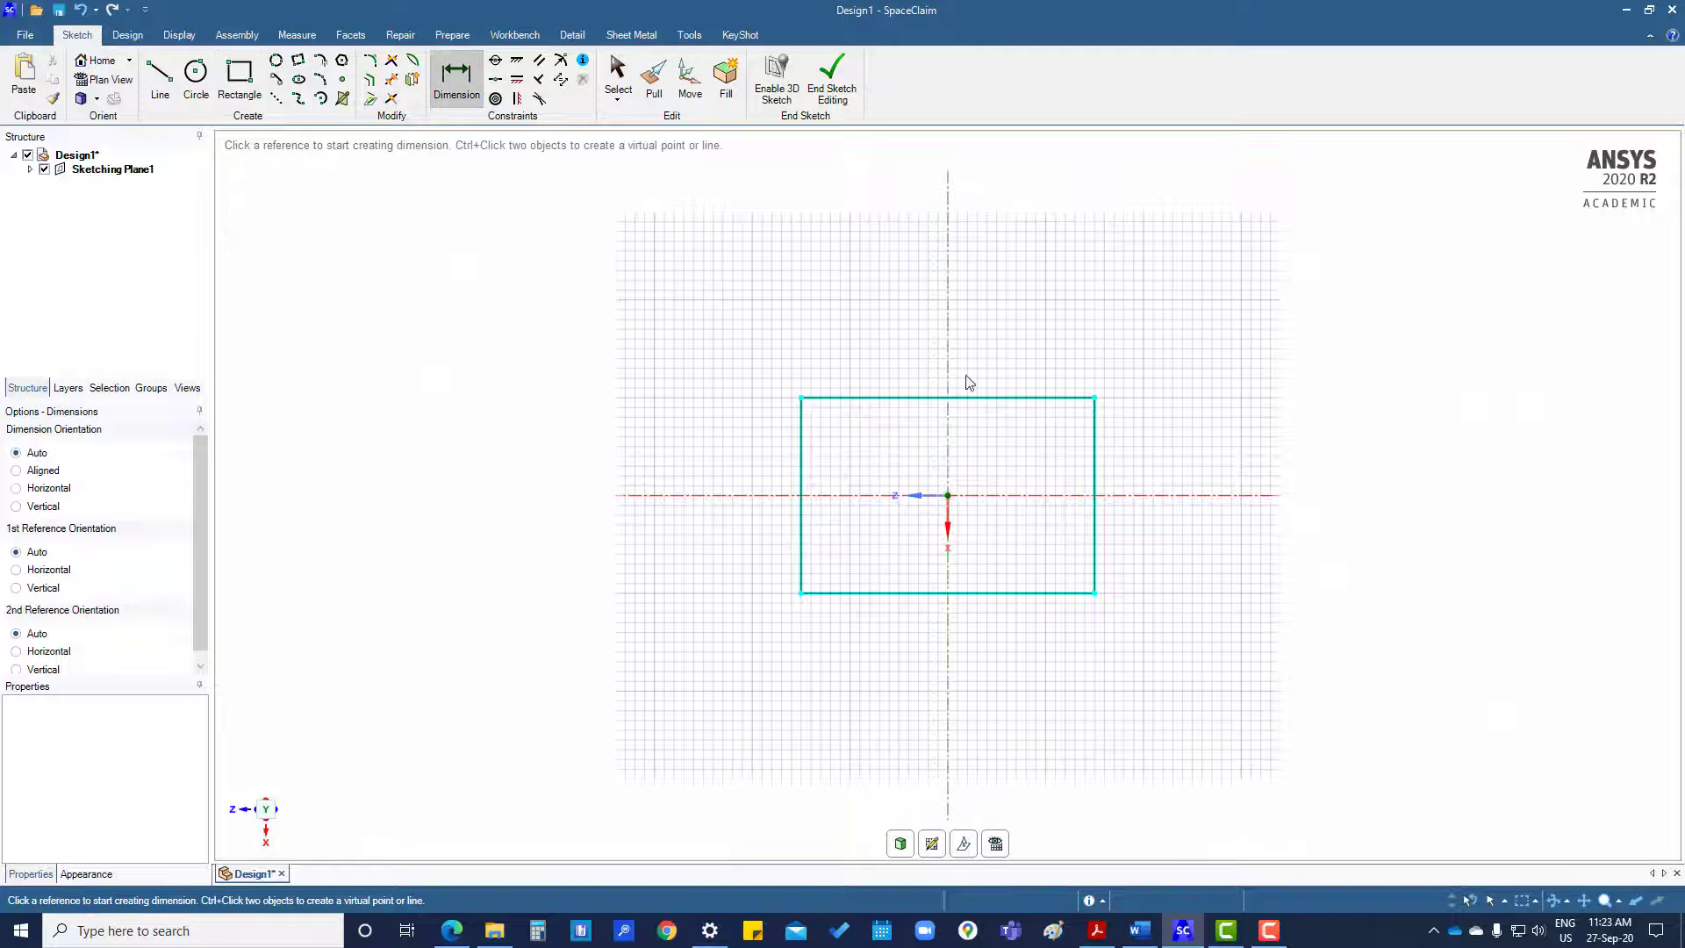
left_click(929, 400)
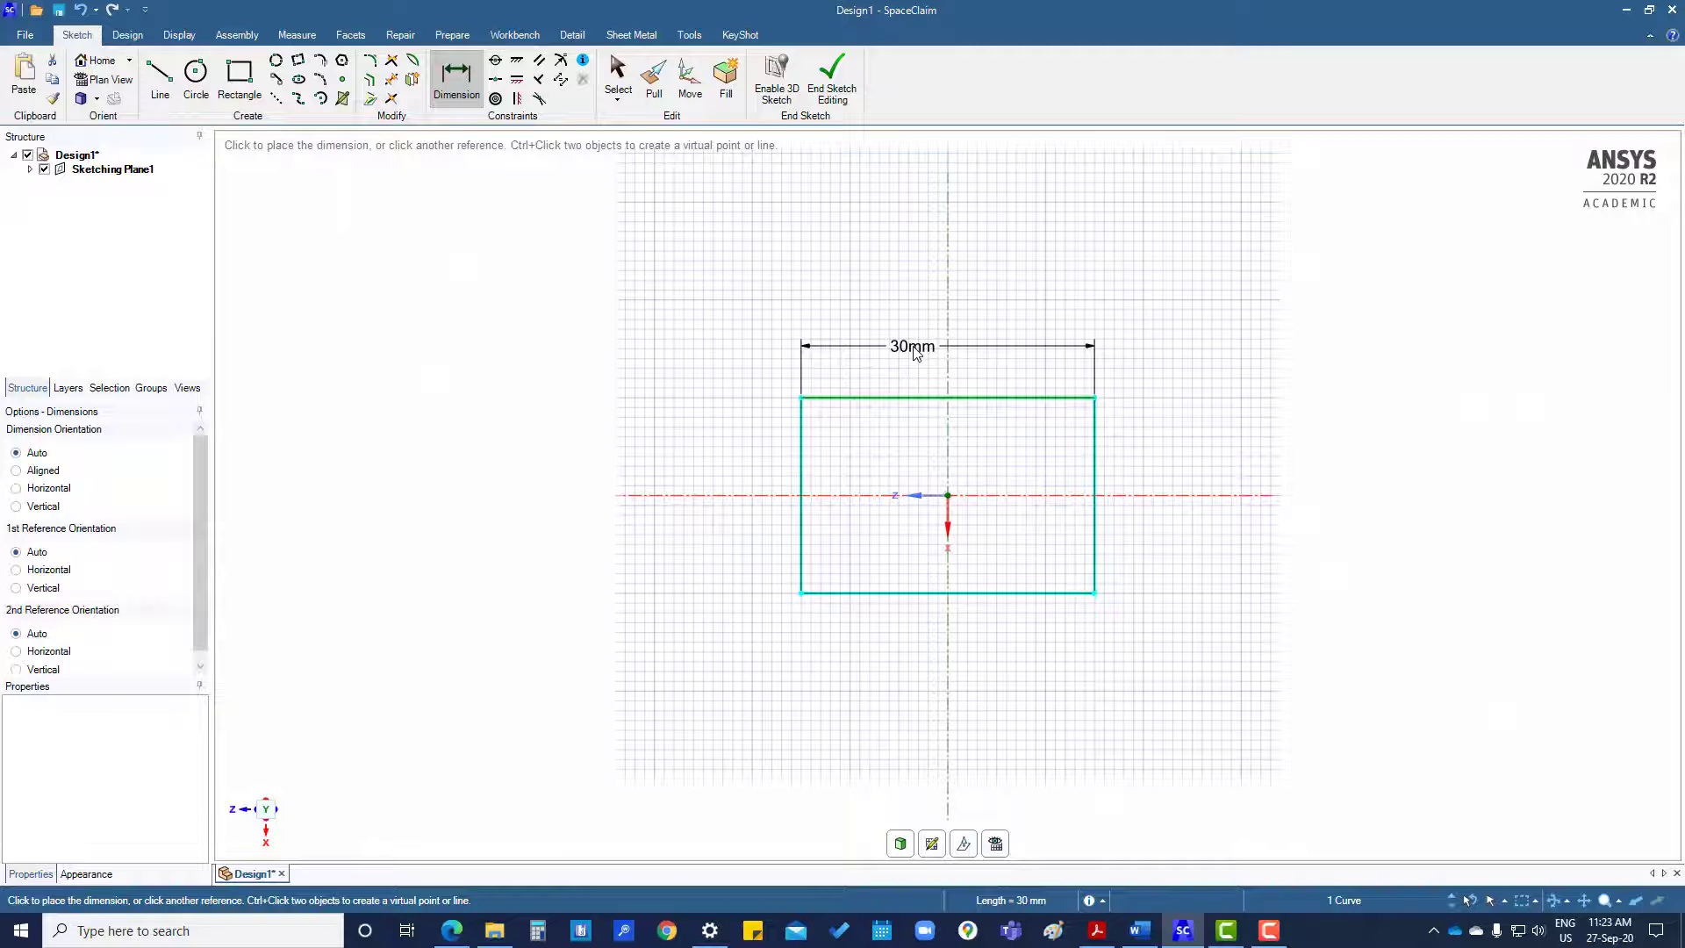
left_click(914, 351)
left_click(1095, 489)
left_click(1151, 465)
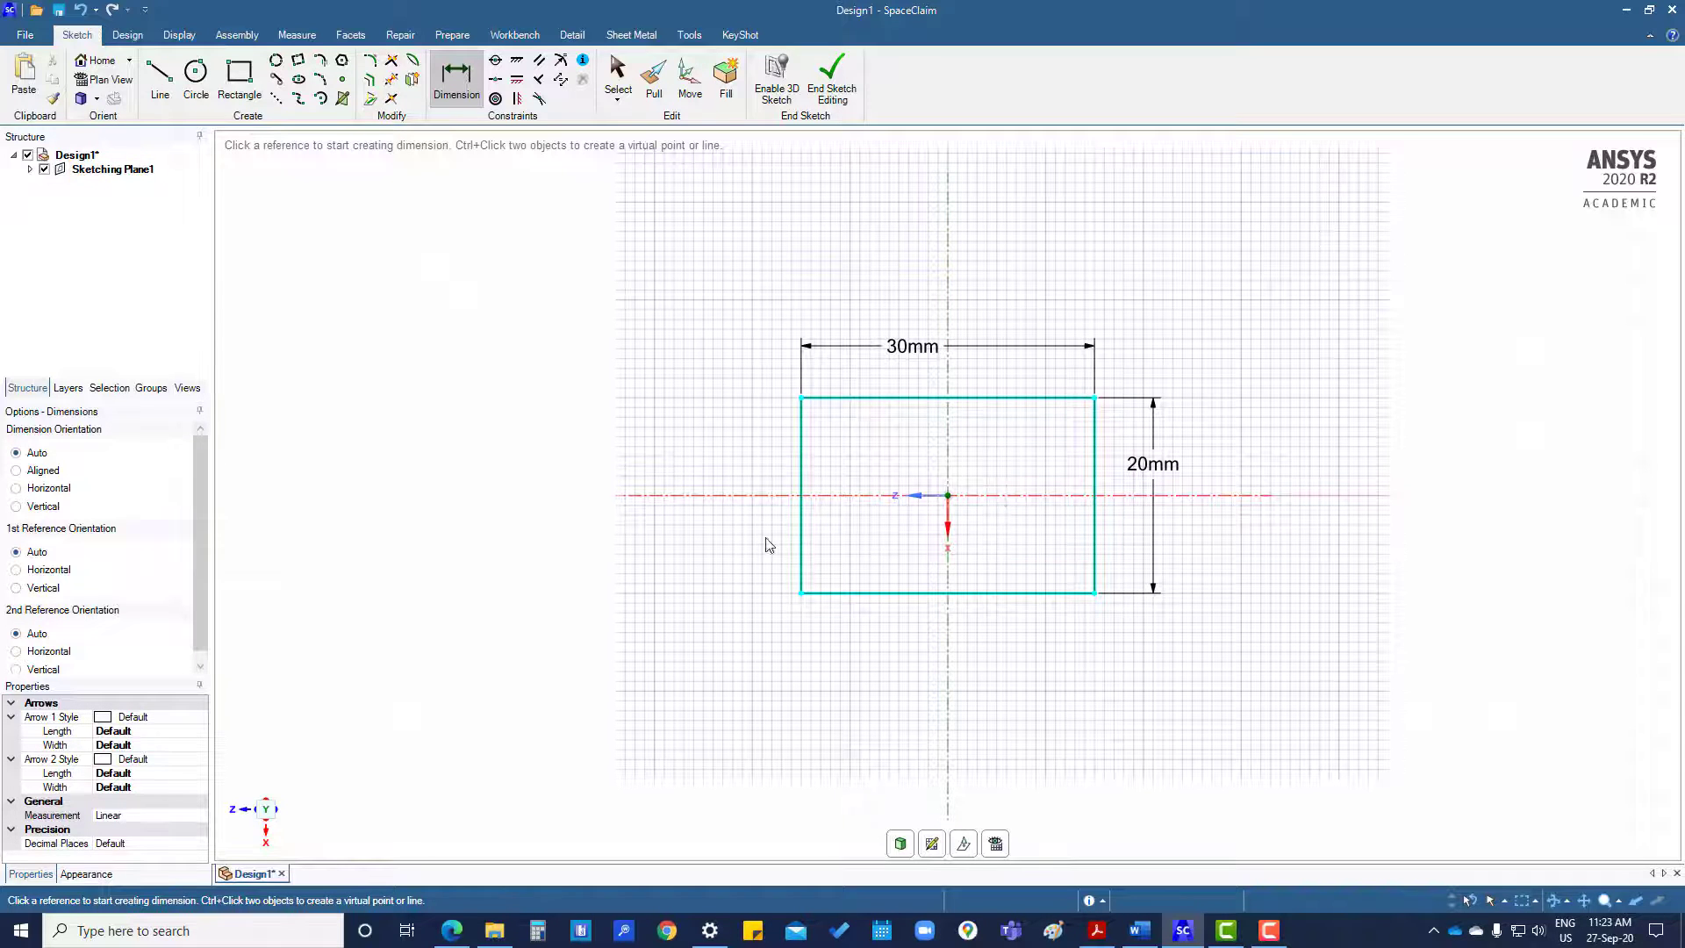
key("Escape")
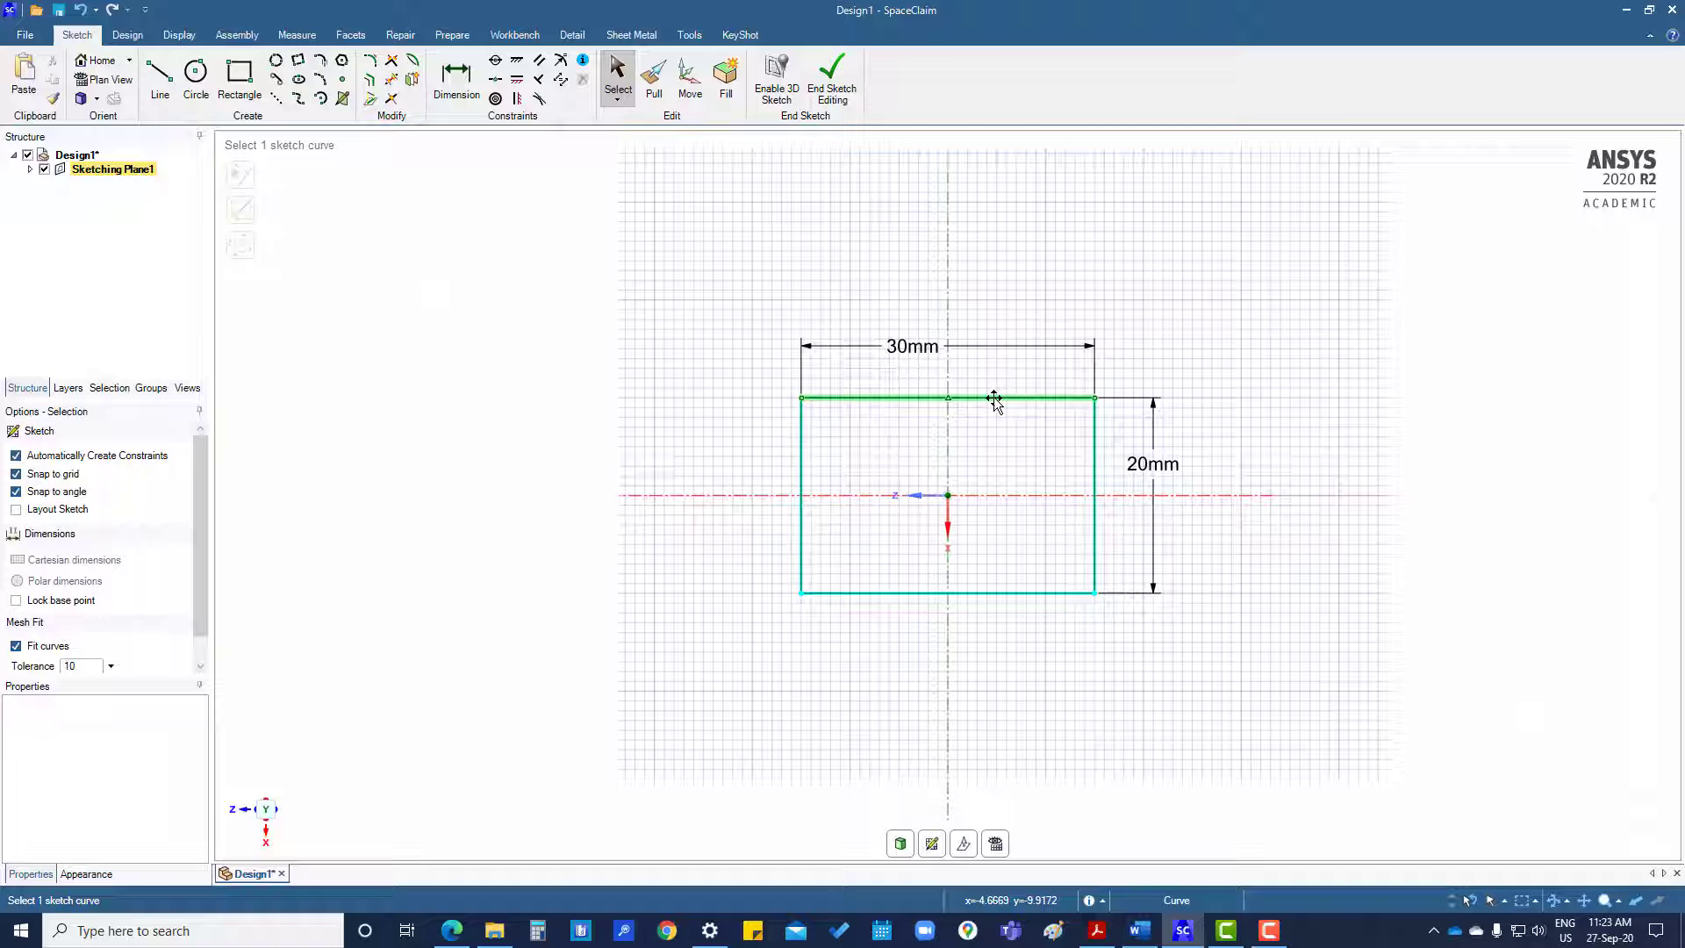
Move the rectangle about 1 mm off center along X, and constrain its two long edges equidistant from the Z axis
left_click_drag(996, 396, 996, 387)
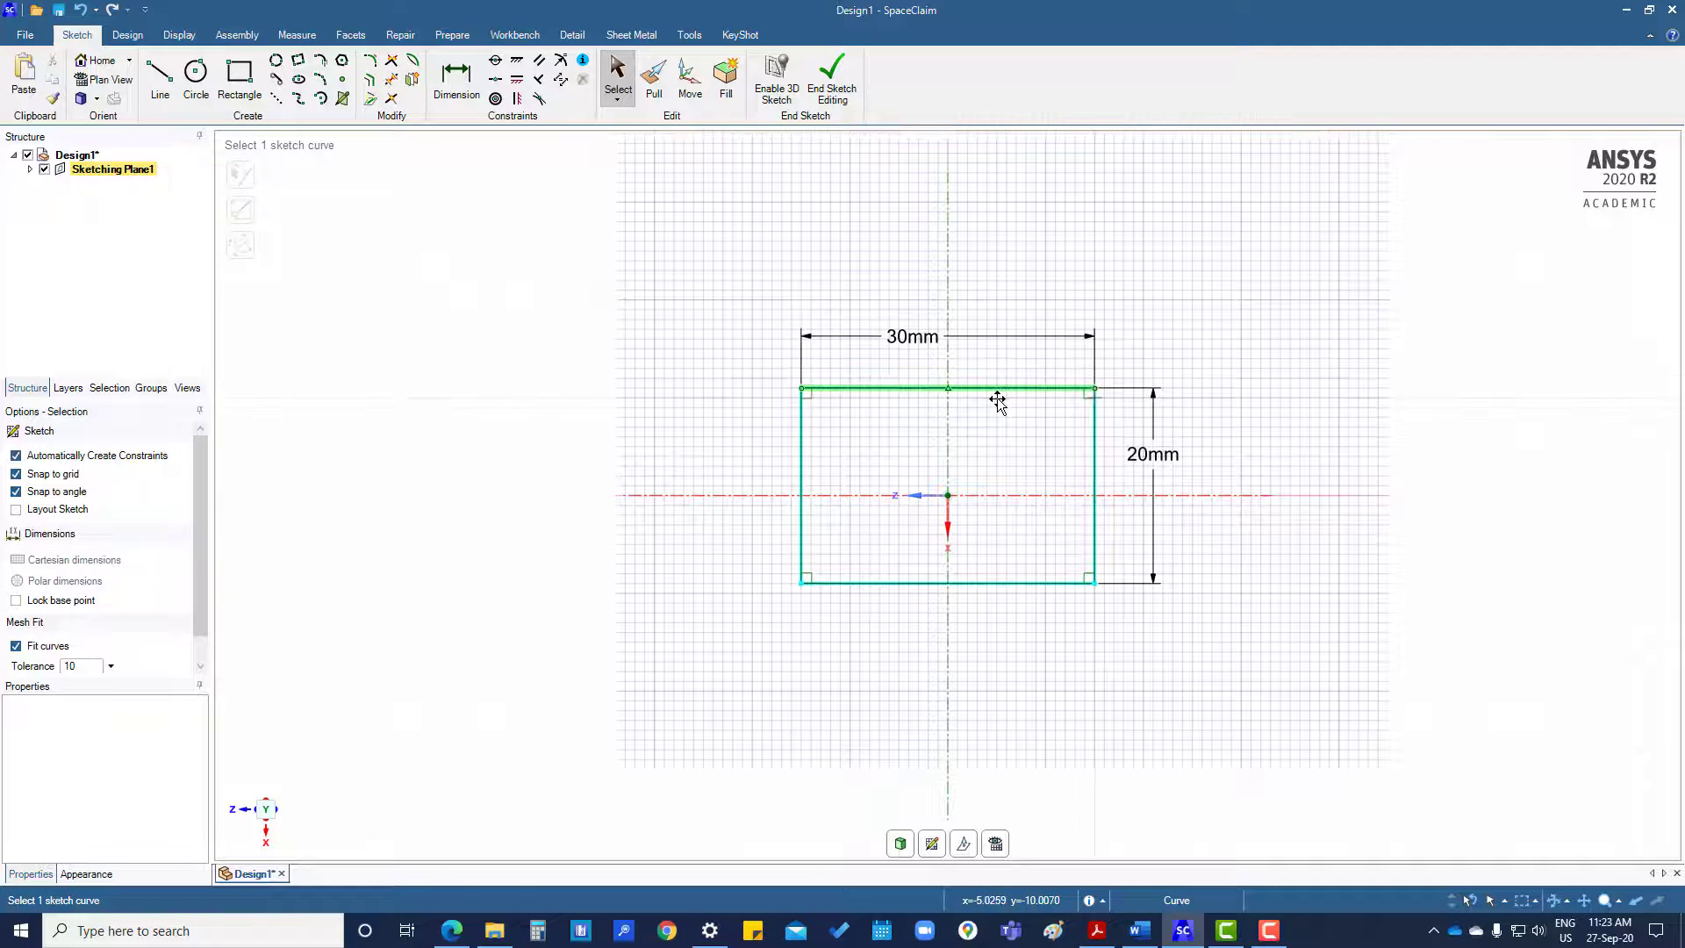
left_click(728, 458)
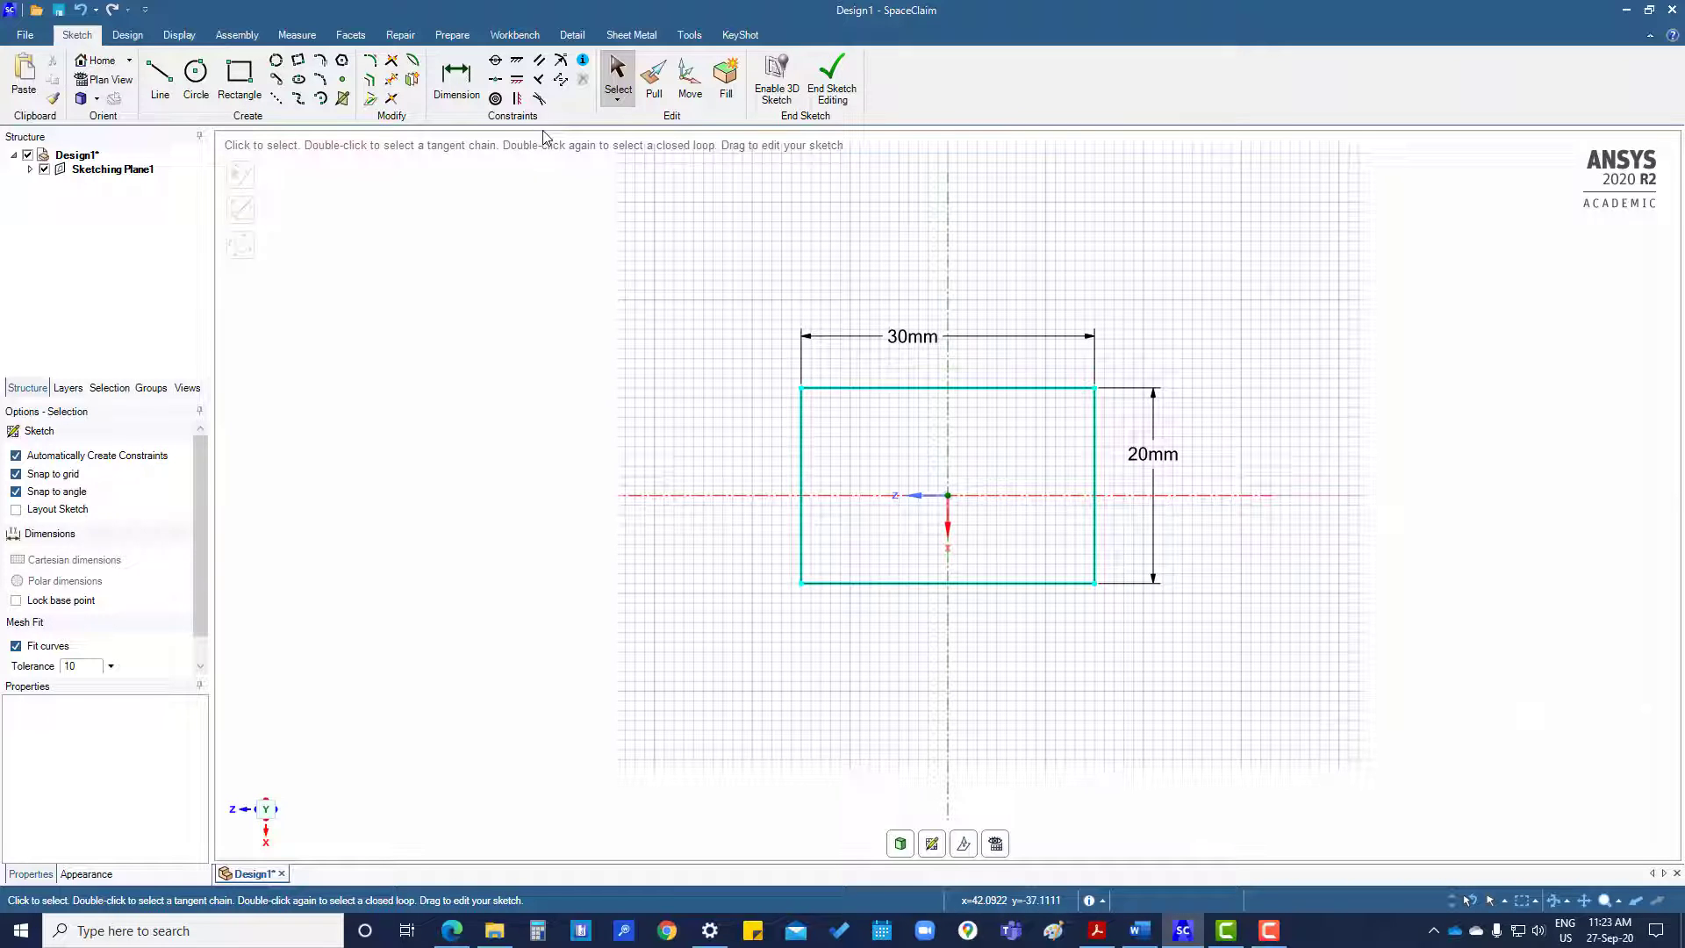
left_click(560, 79)
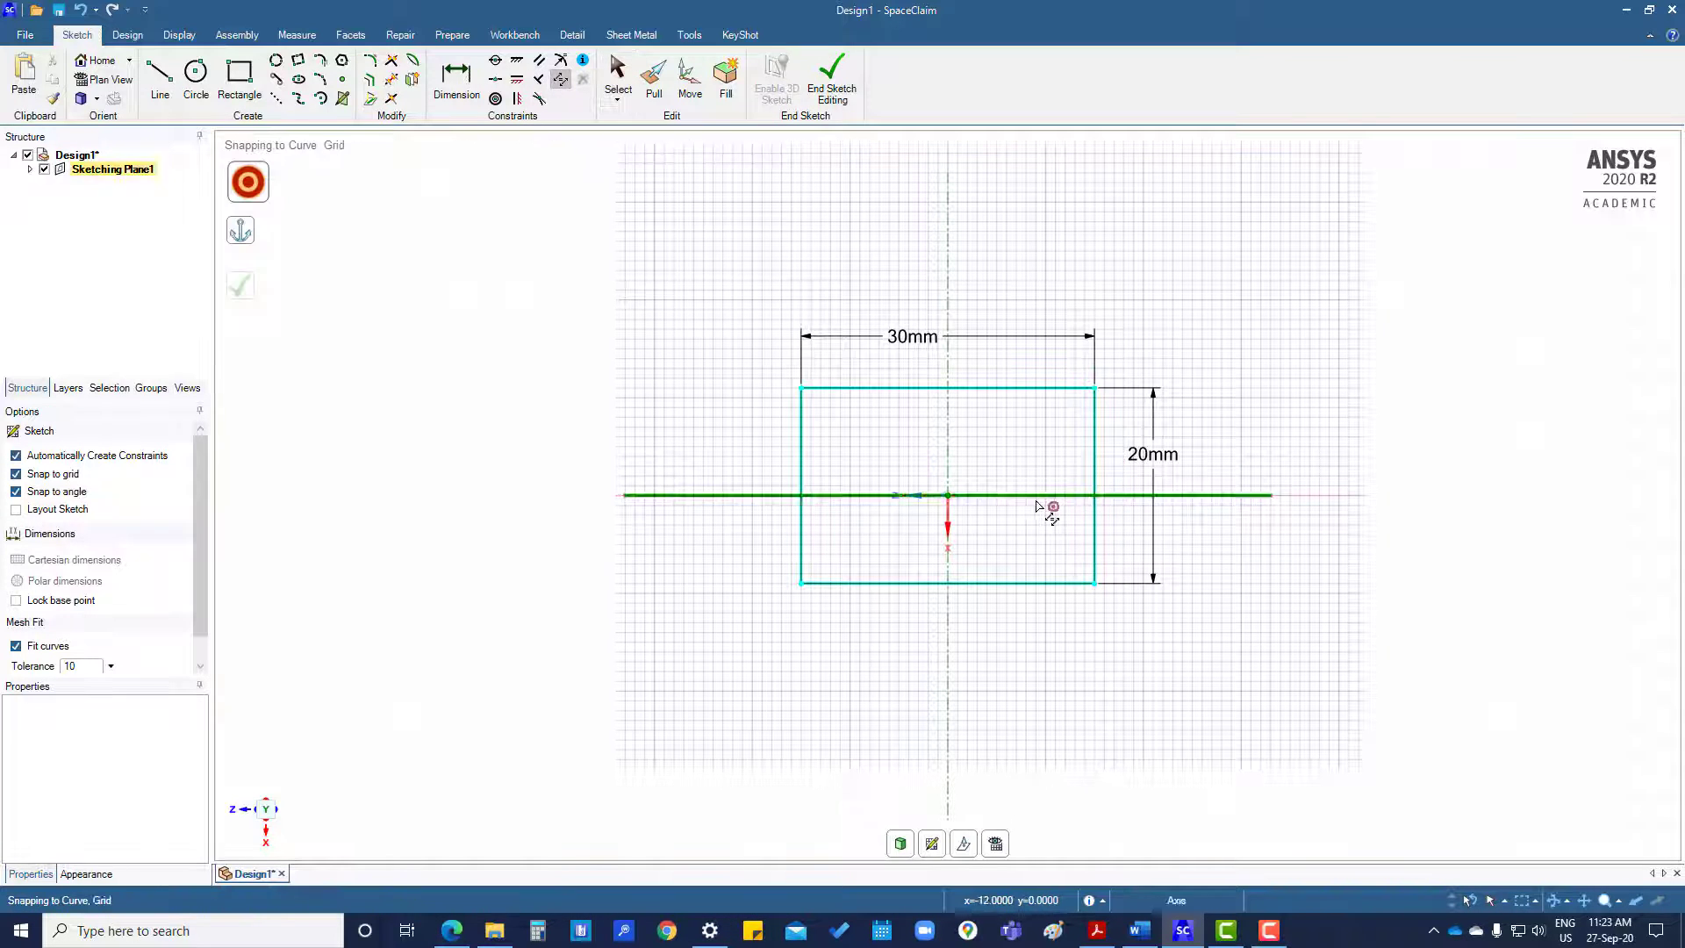
left_click(1016, 497)
left_click(1046, 388)
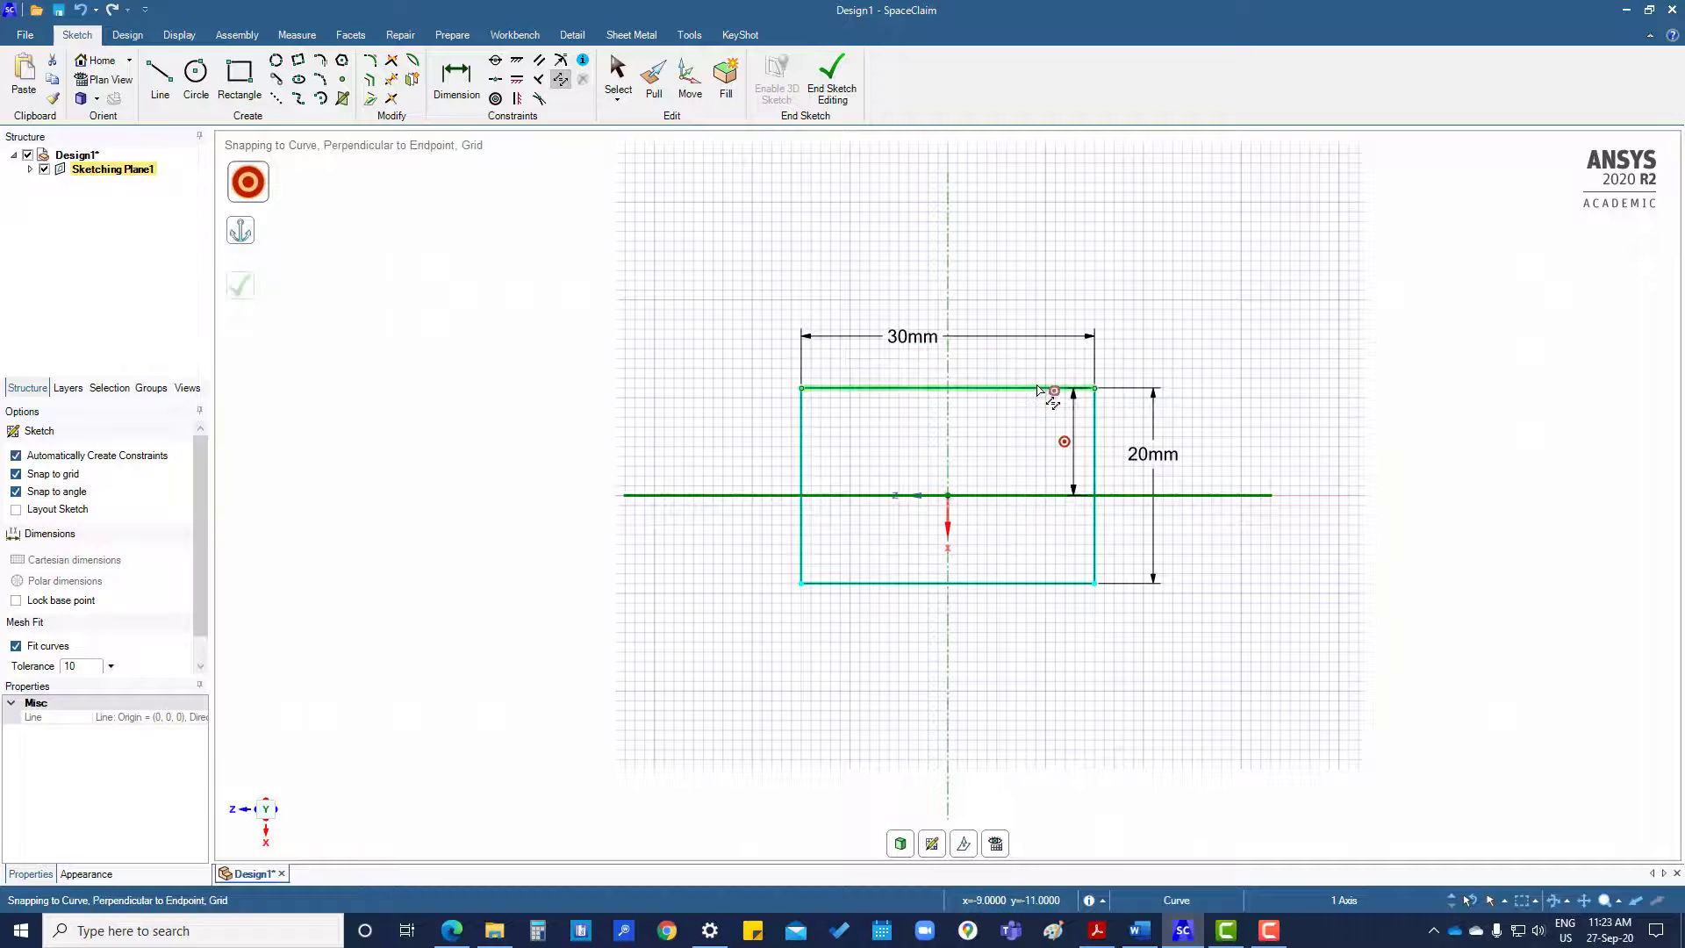
left_click(1036, 583)
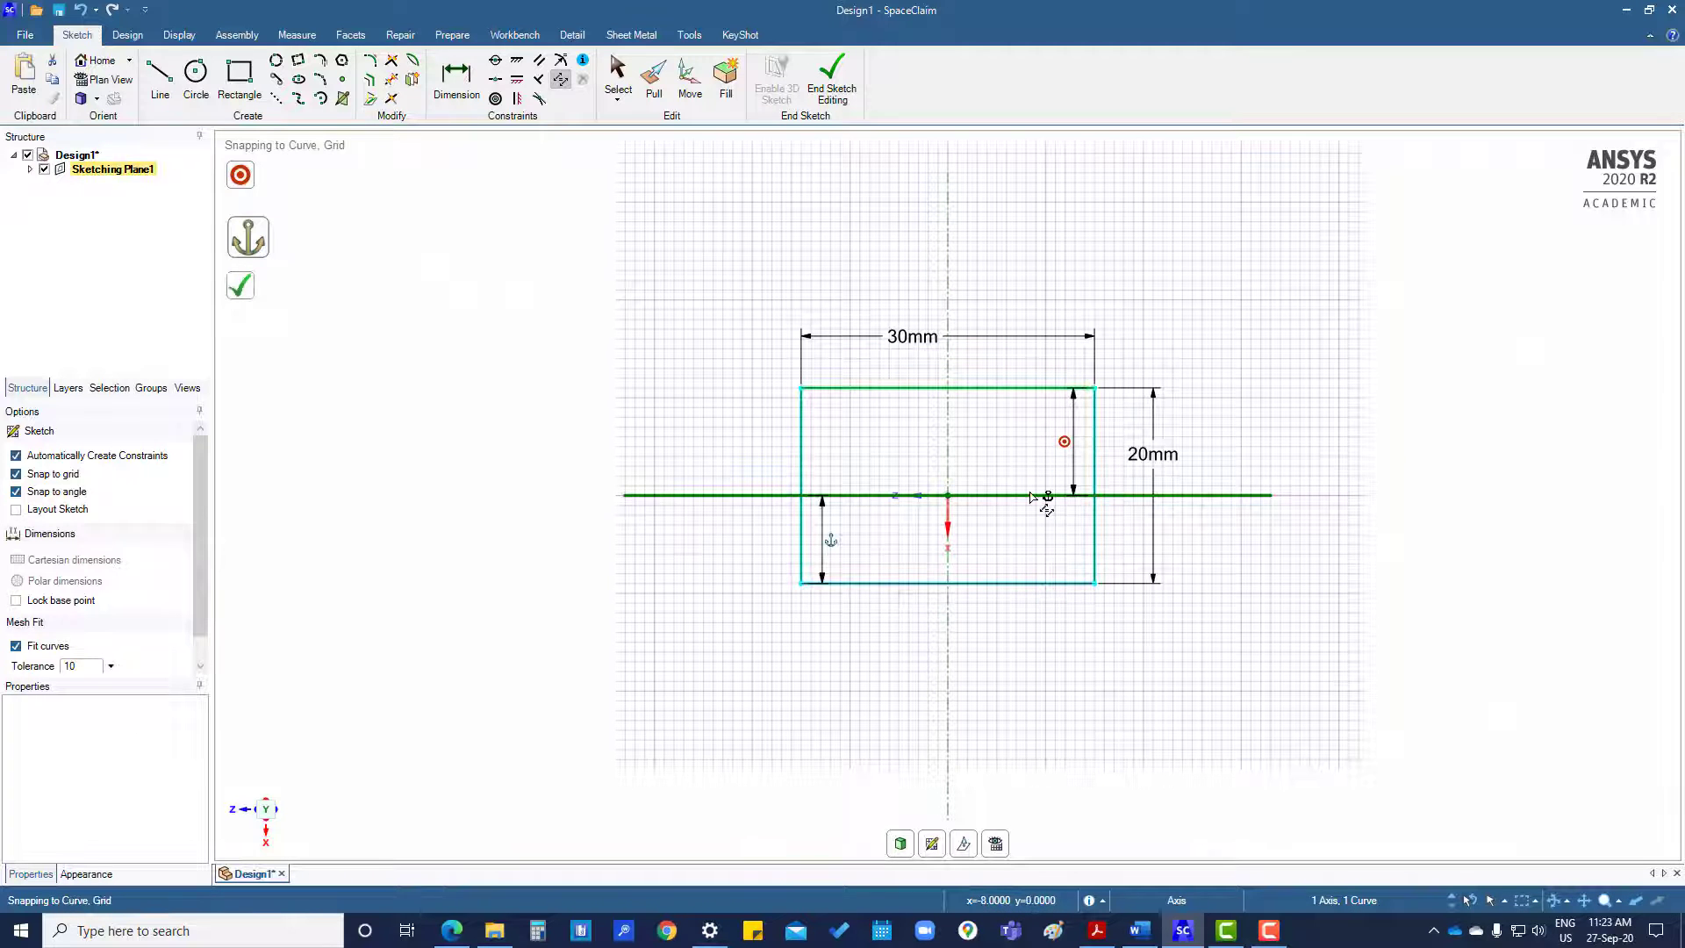
left_click(244, 288)
Constrain the rectangle's two short edges equidistant from the X axis line
left_click(801, 470)
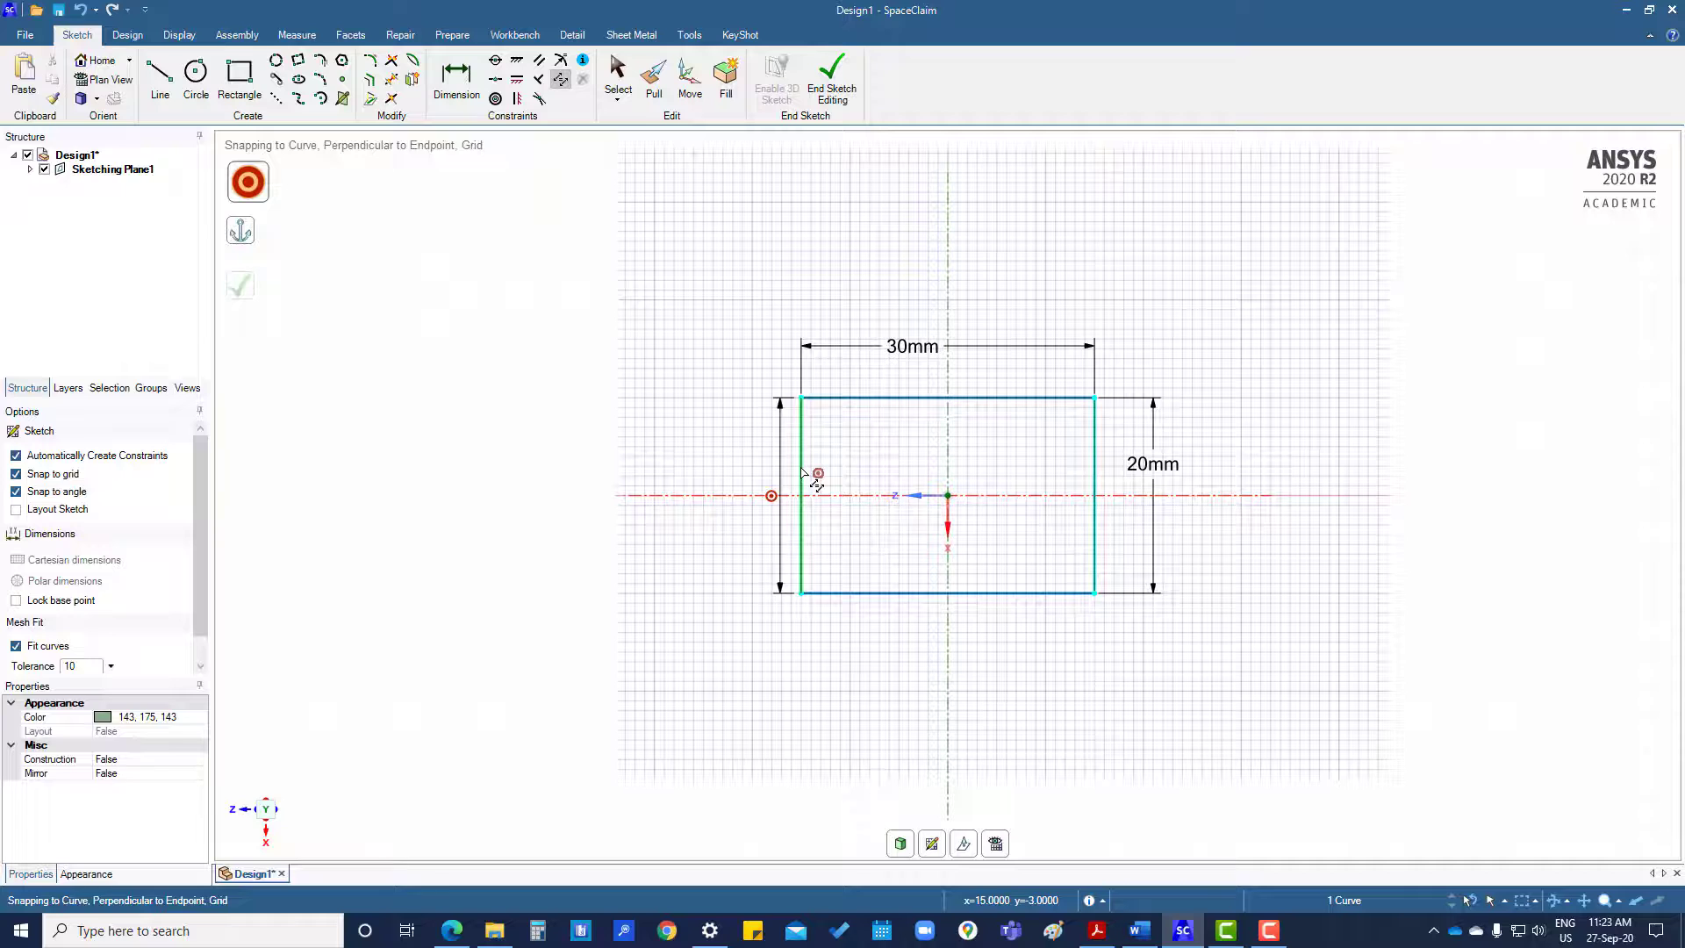
left_click(948, 471)
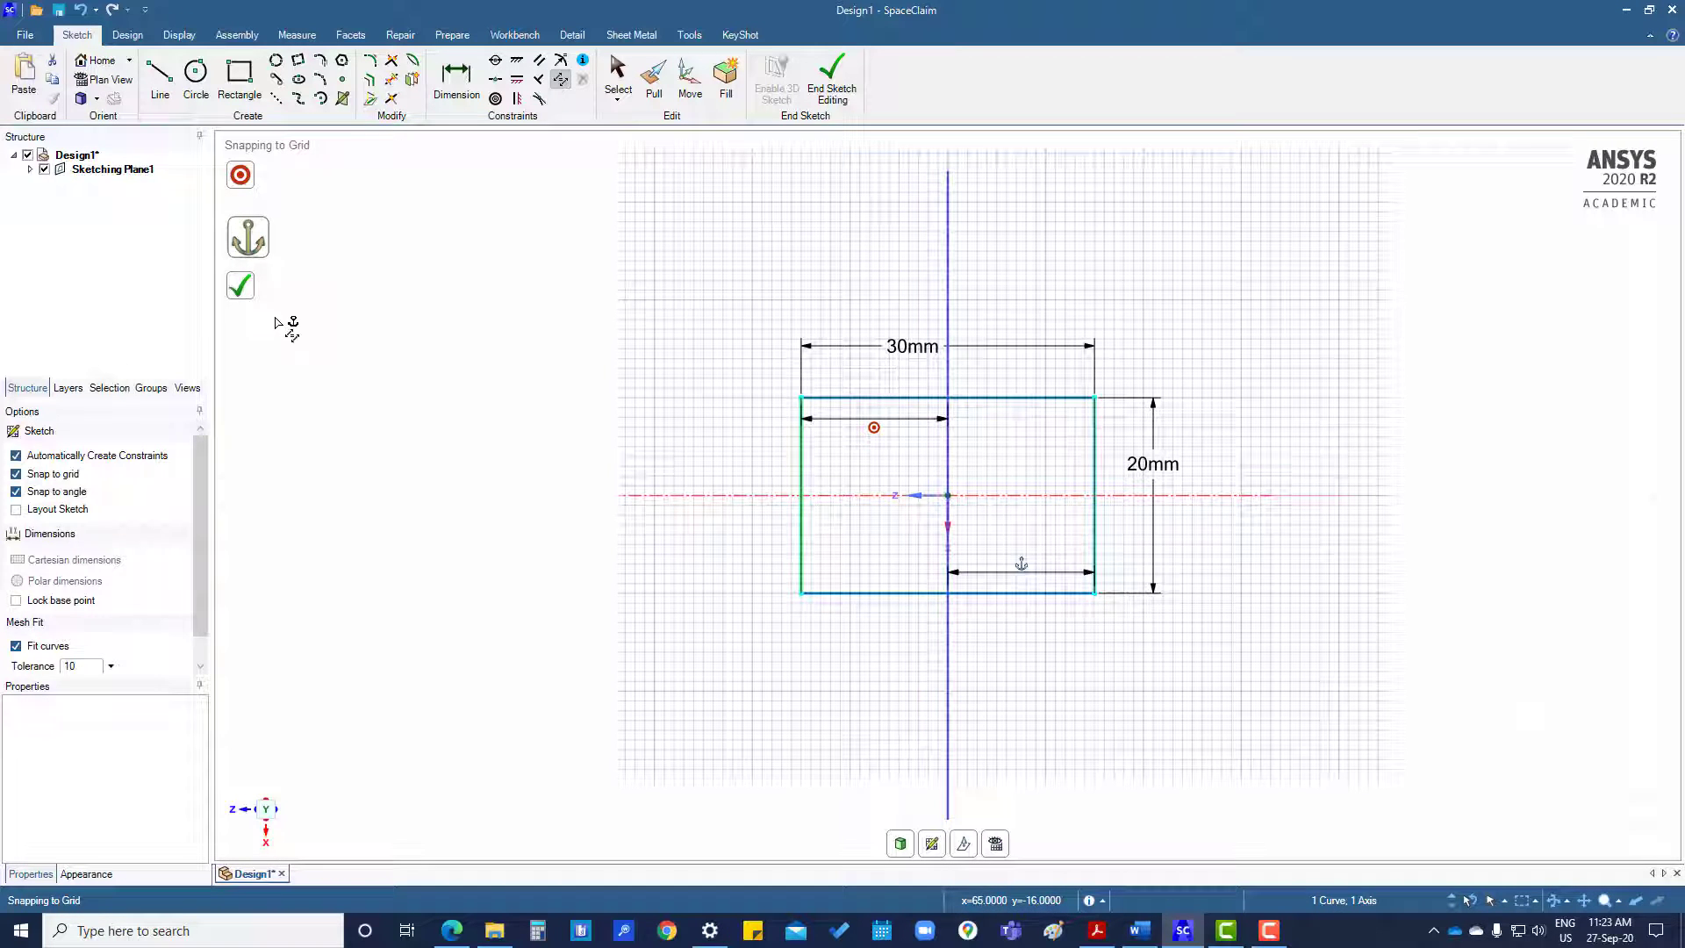
left_click(245, 289)
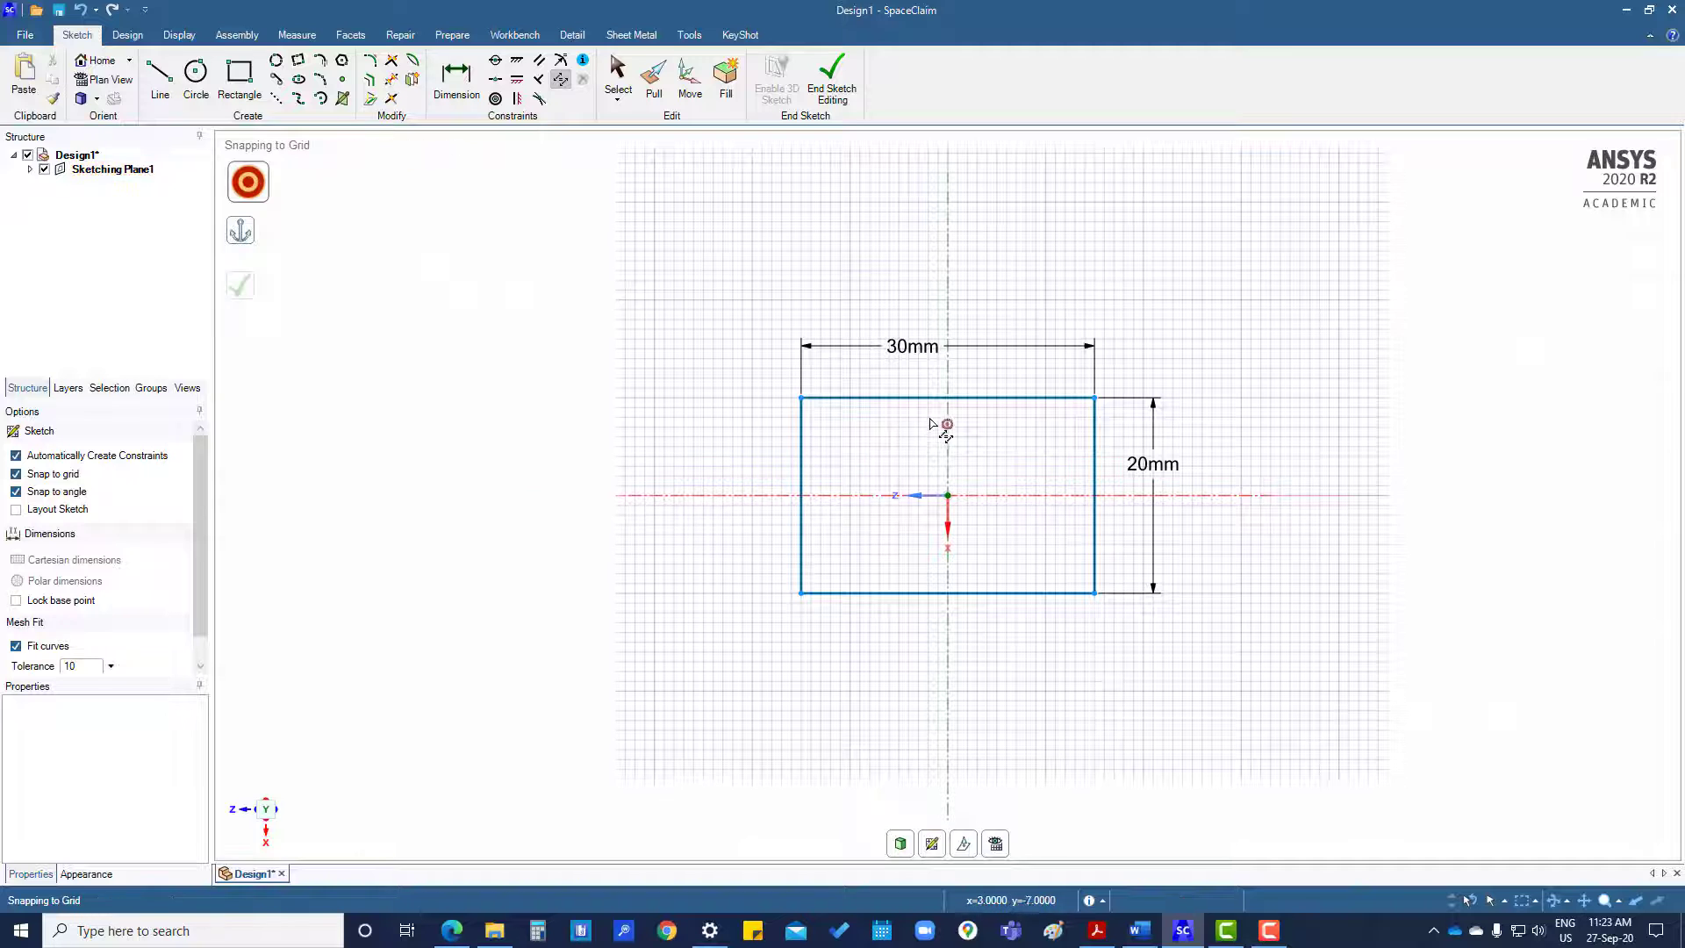
key("Escape")
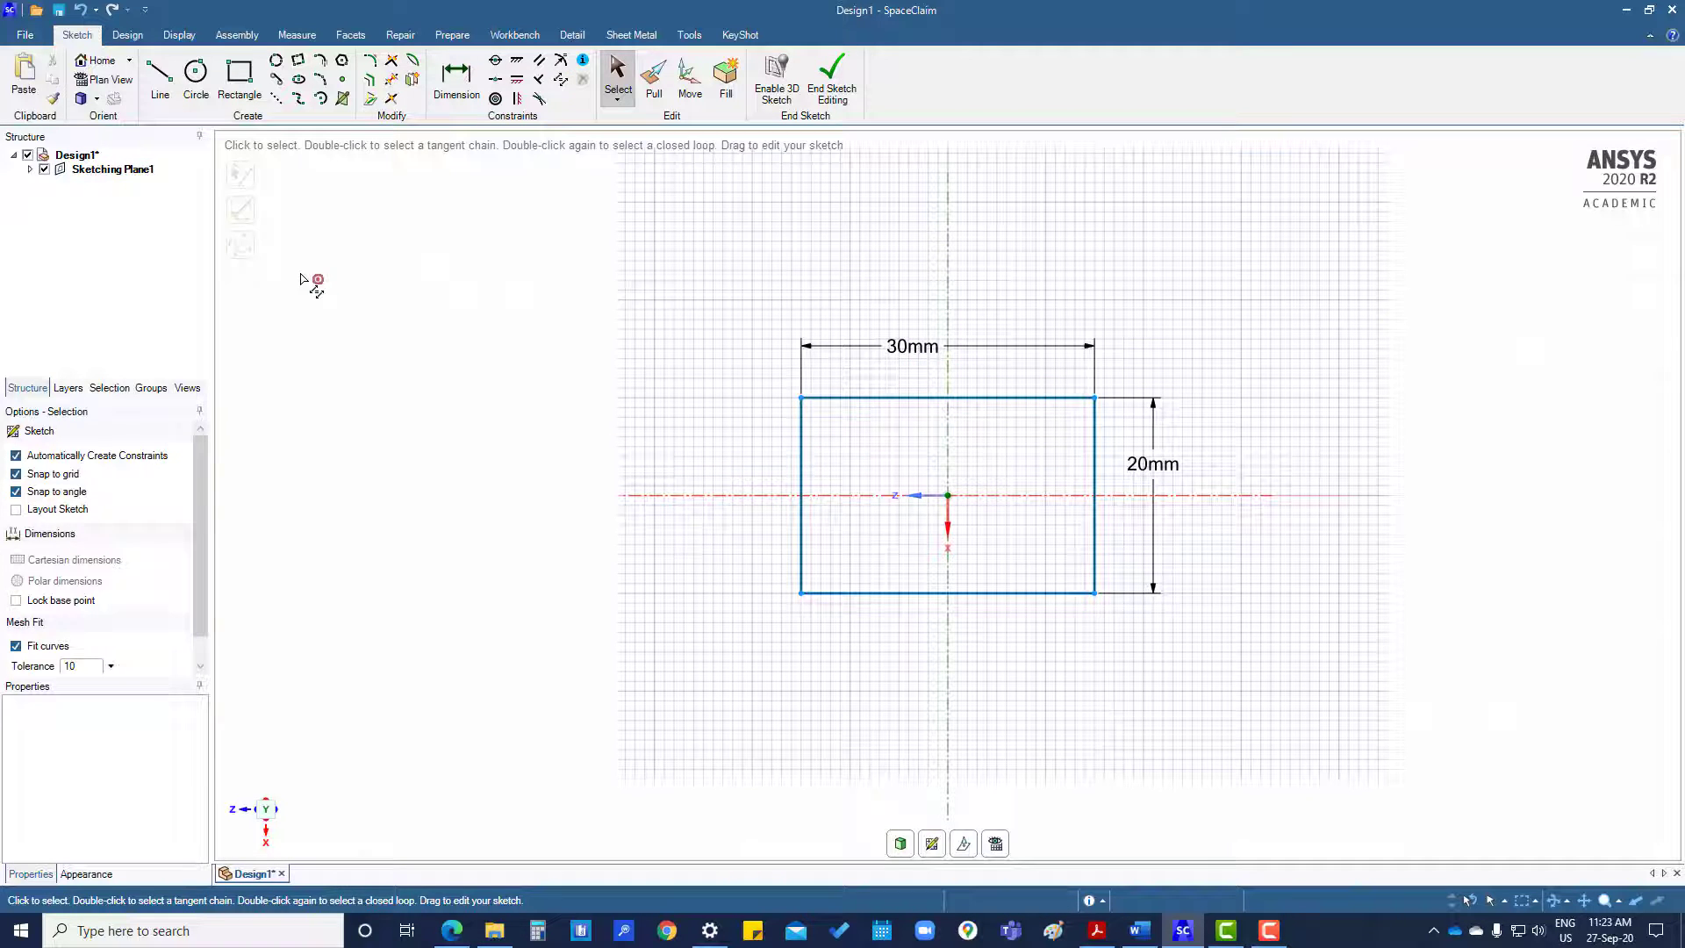
Set the rectangle's dimensions to 50 mm along Z and 40 mm along X
double_click(913, 346)
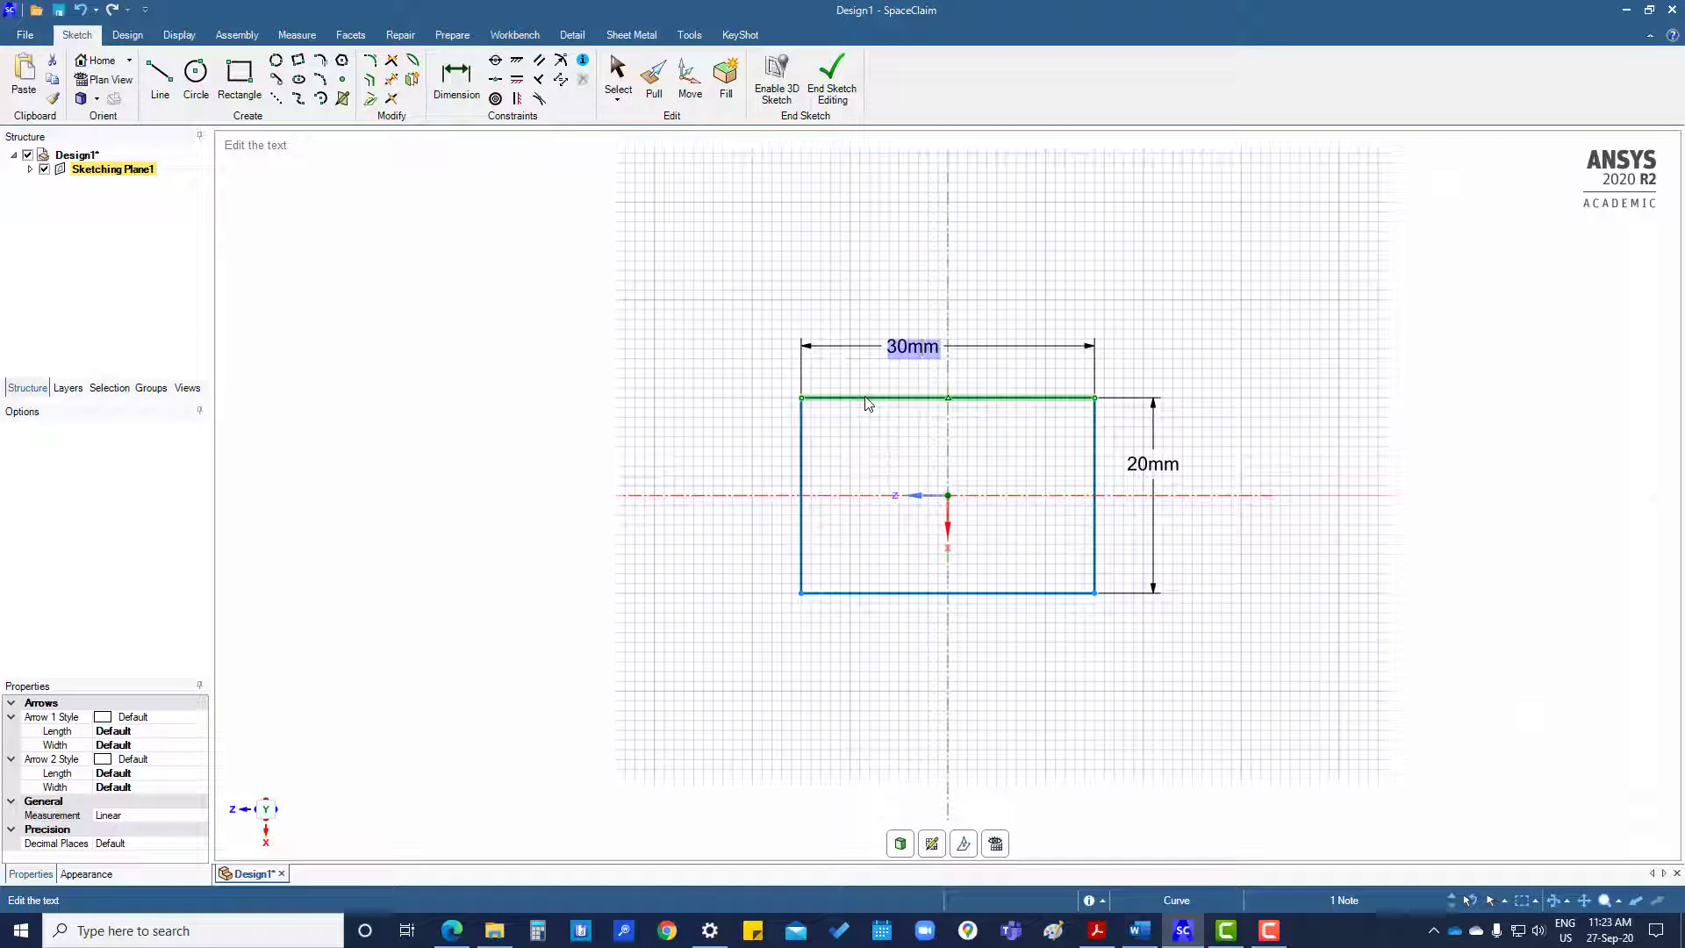
type("50")
key("Return")
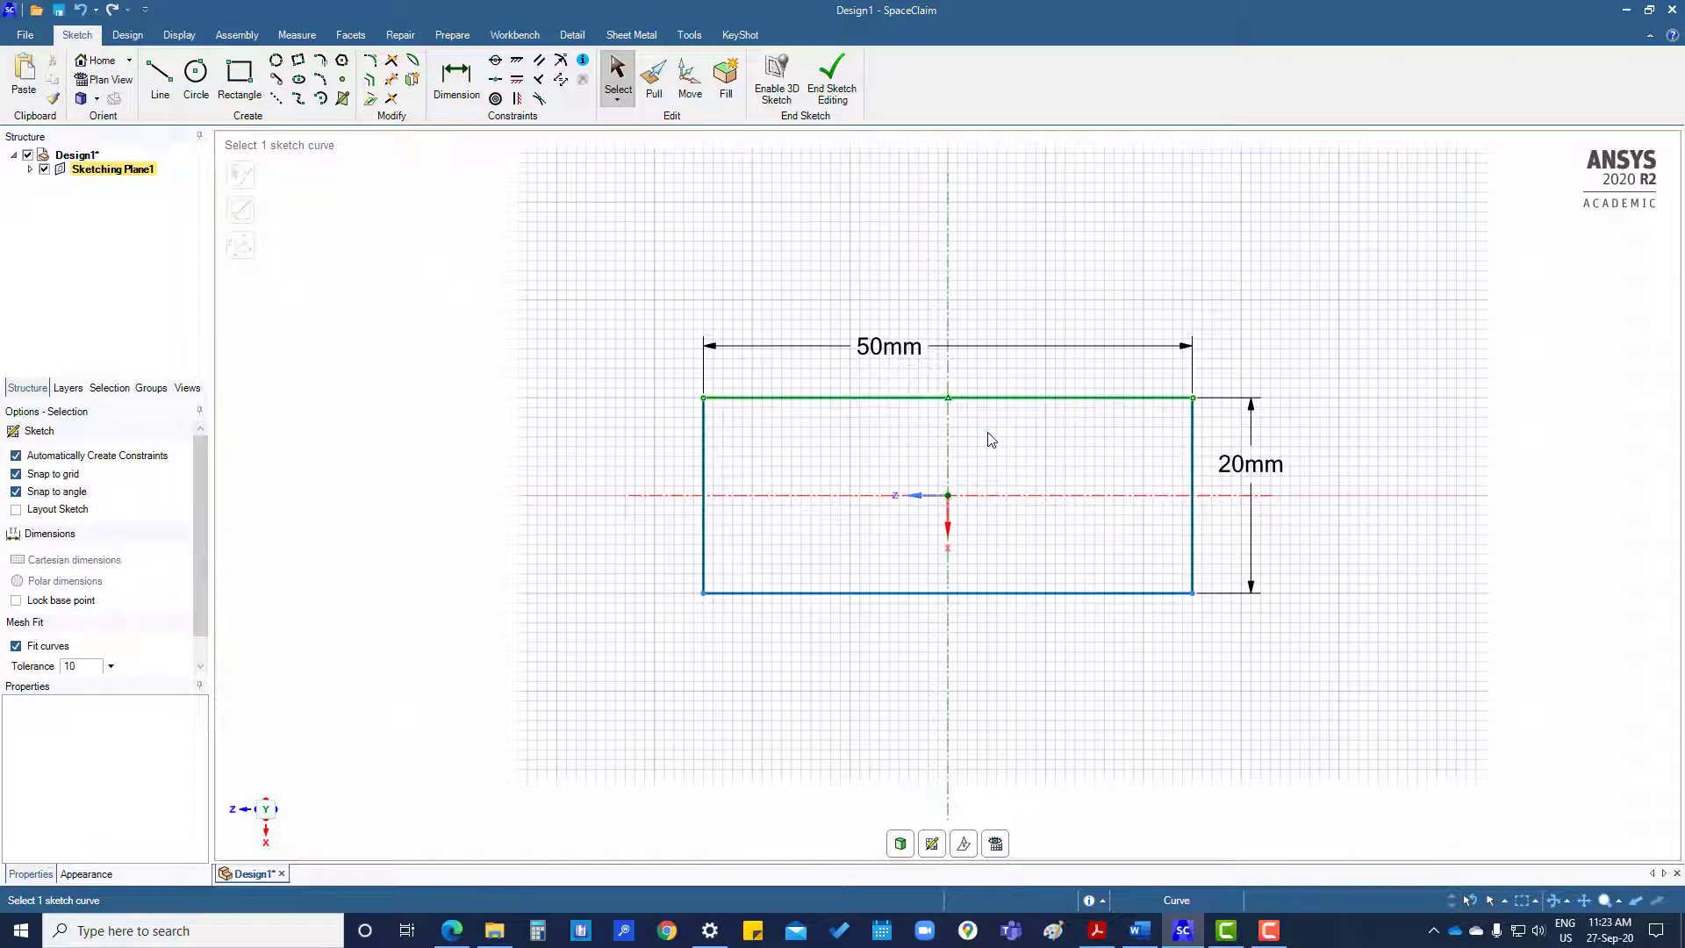
double_click(1250, 465)
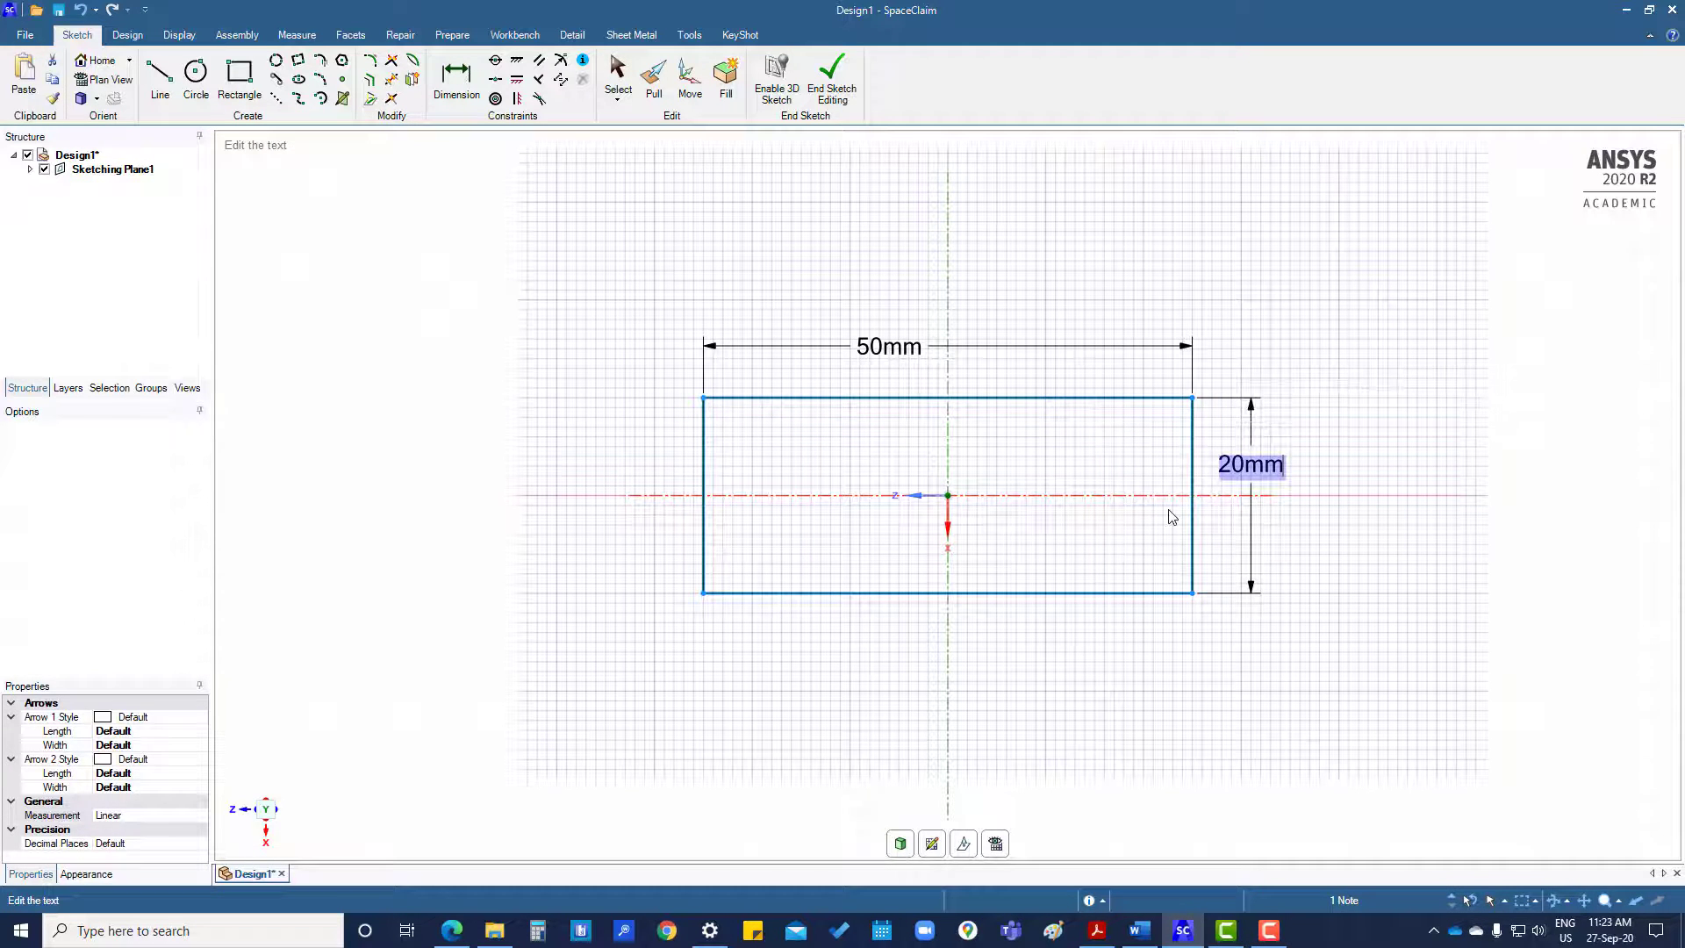
type("40")
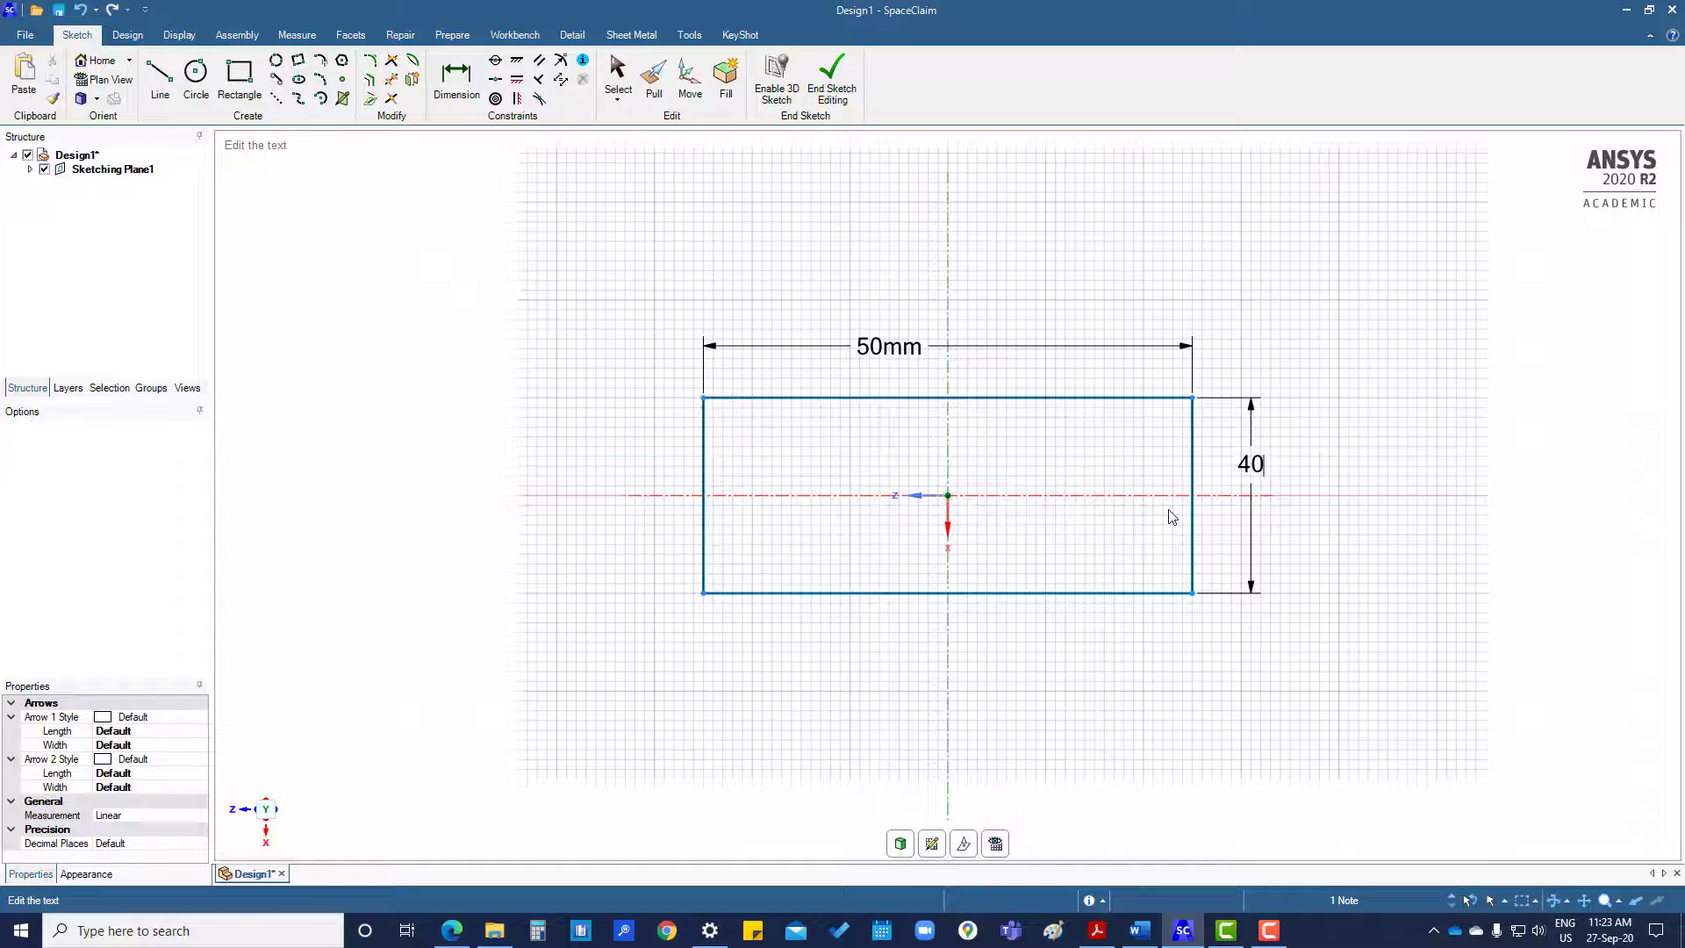
key("Return")
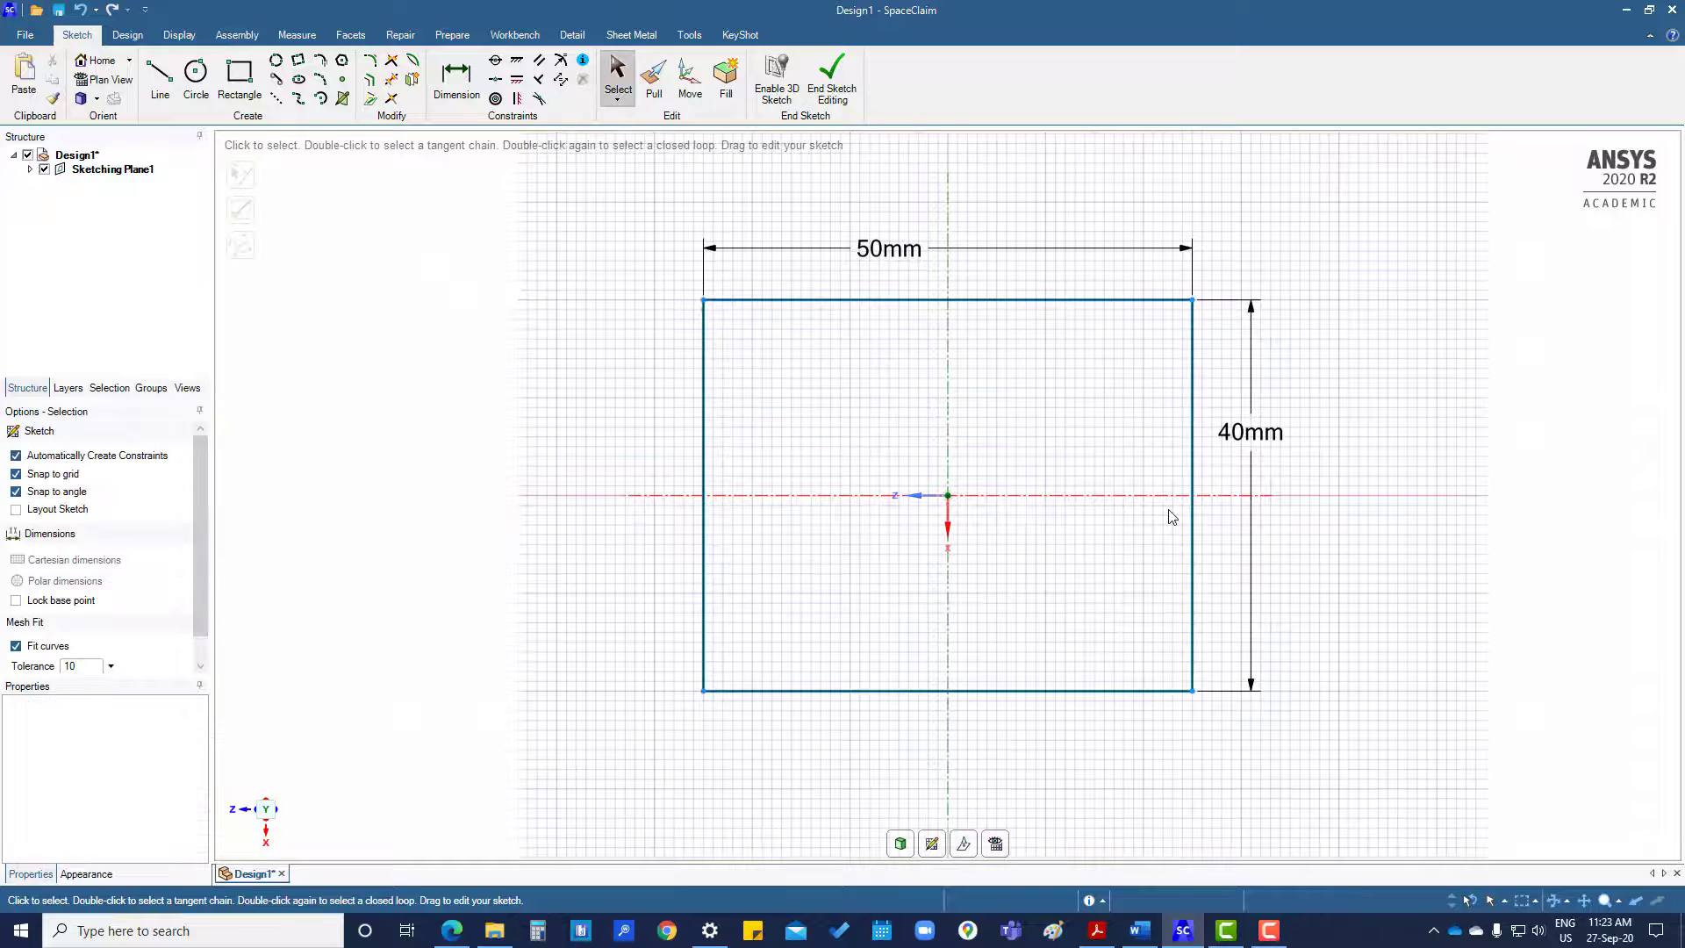
Finish the sketch in 3D mode and pull the rectangular face upward along Y by 15 mm into a solid block
left_click(902, 844)
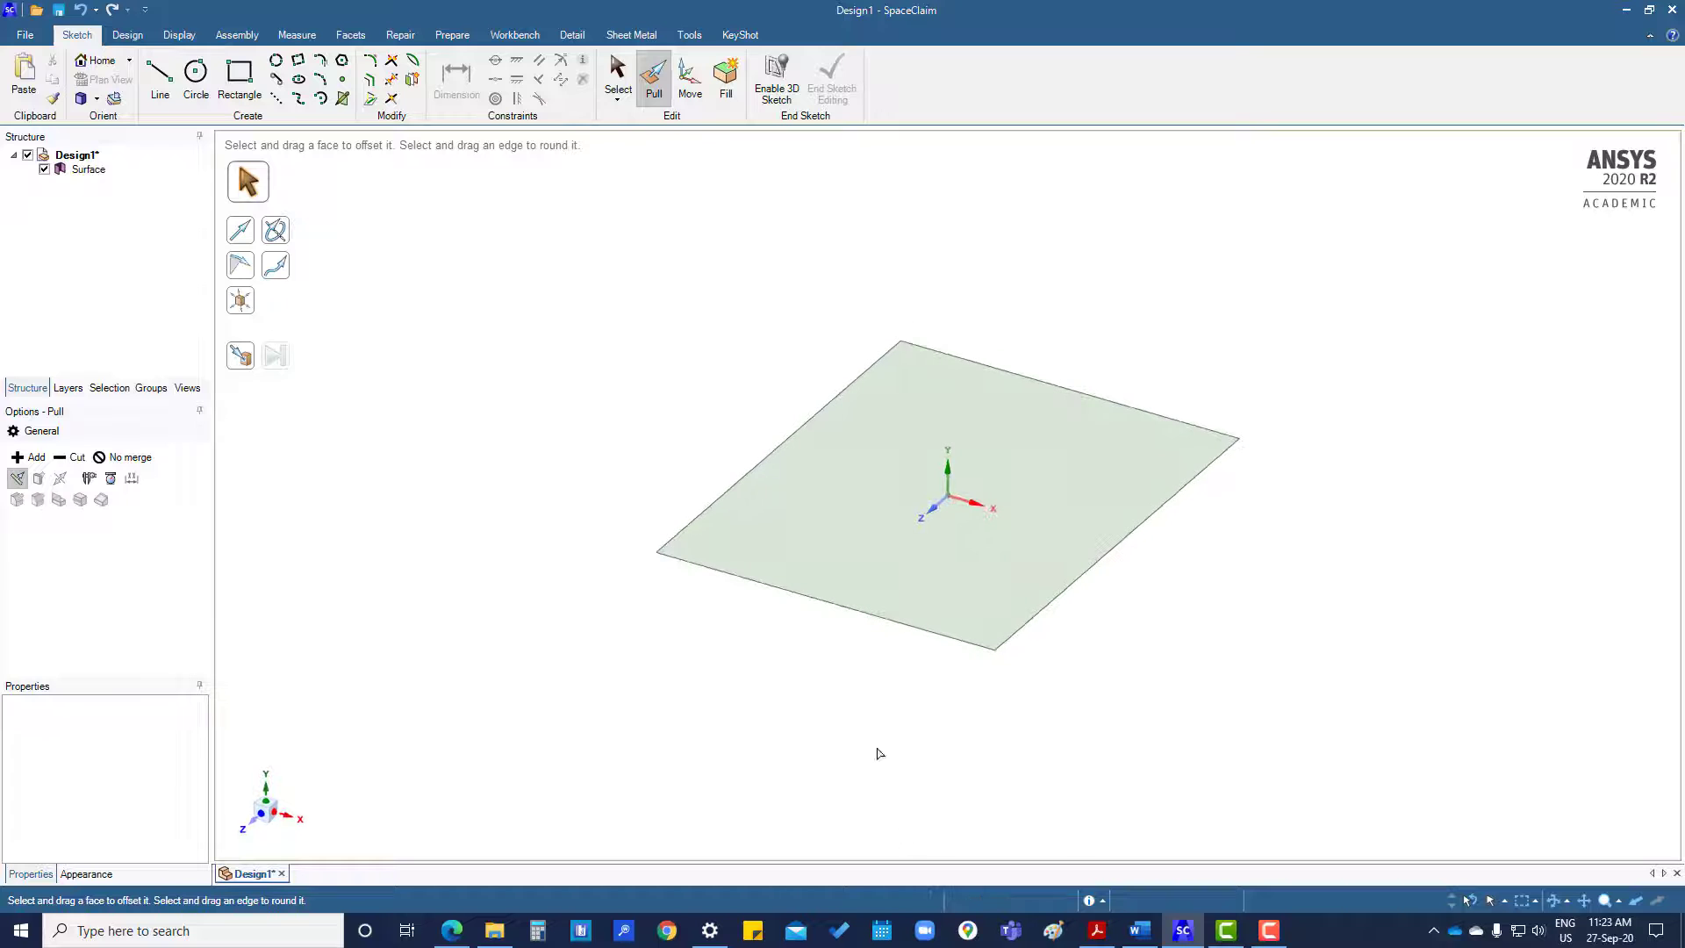
left_click(947, 513)
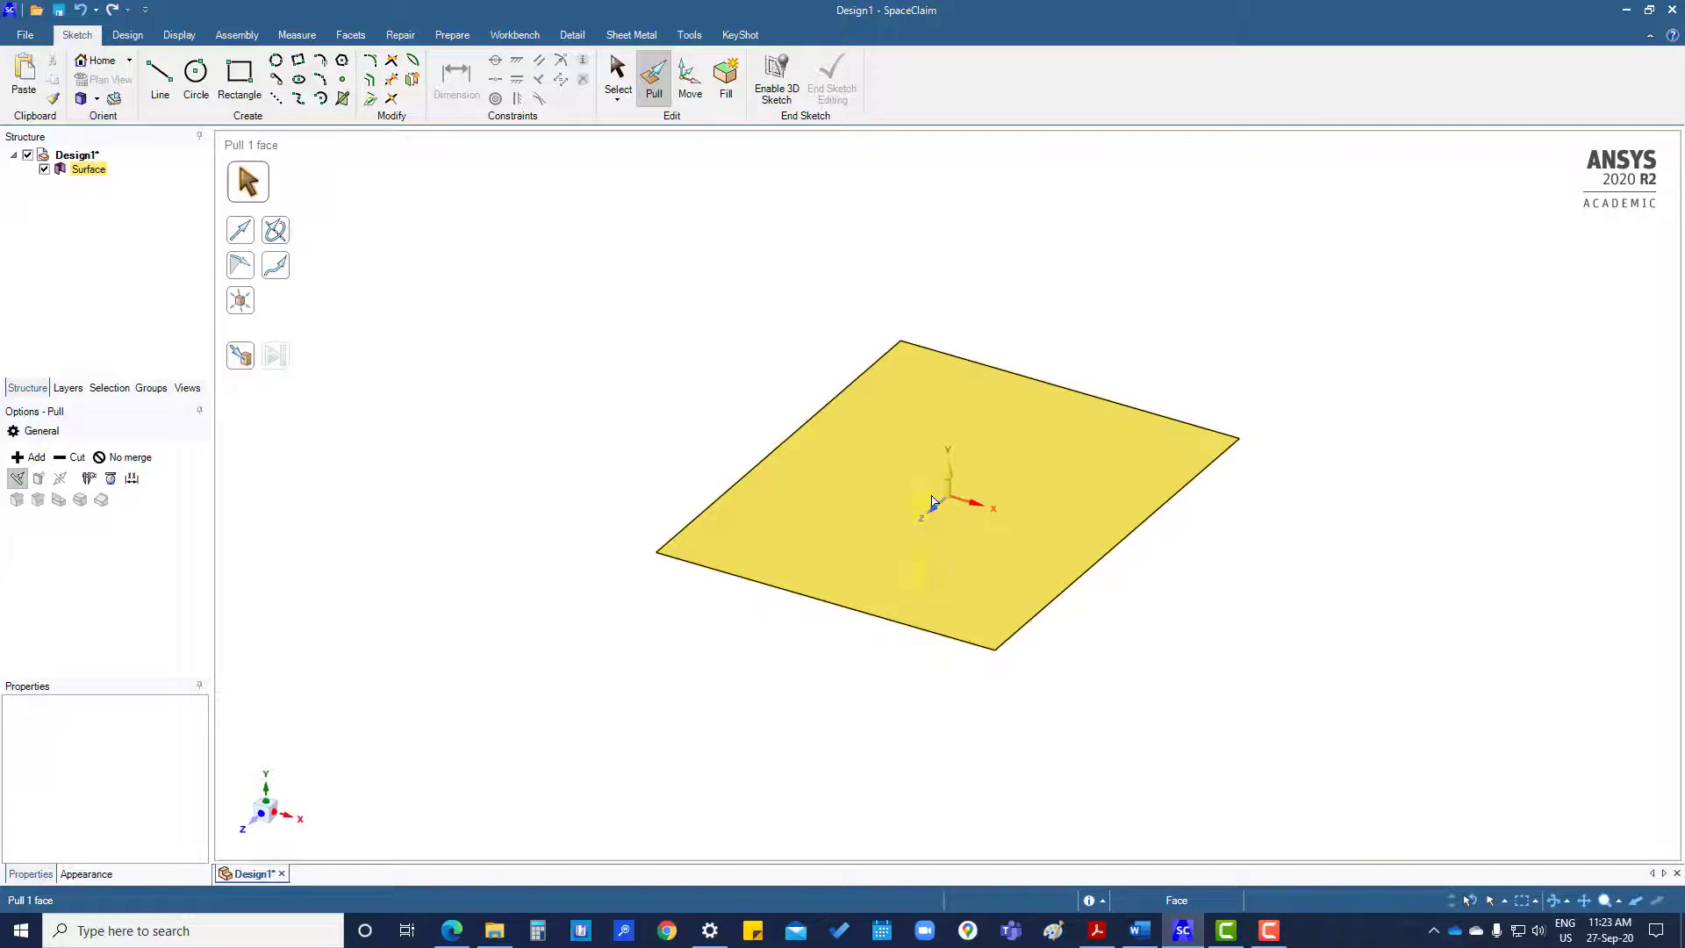
left_click_drag(933, 502, 935, 465)
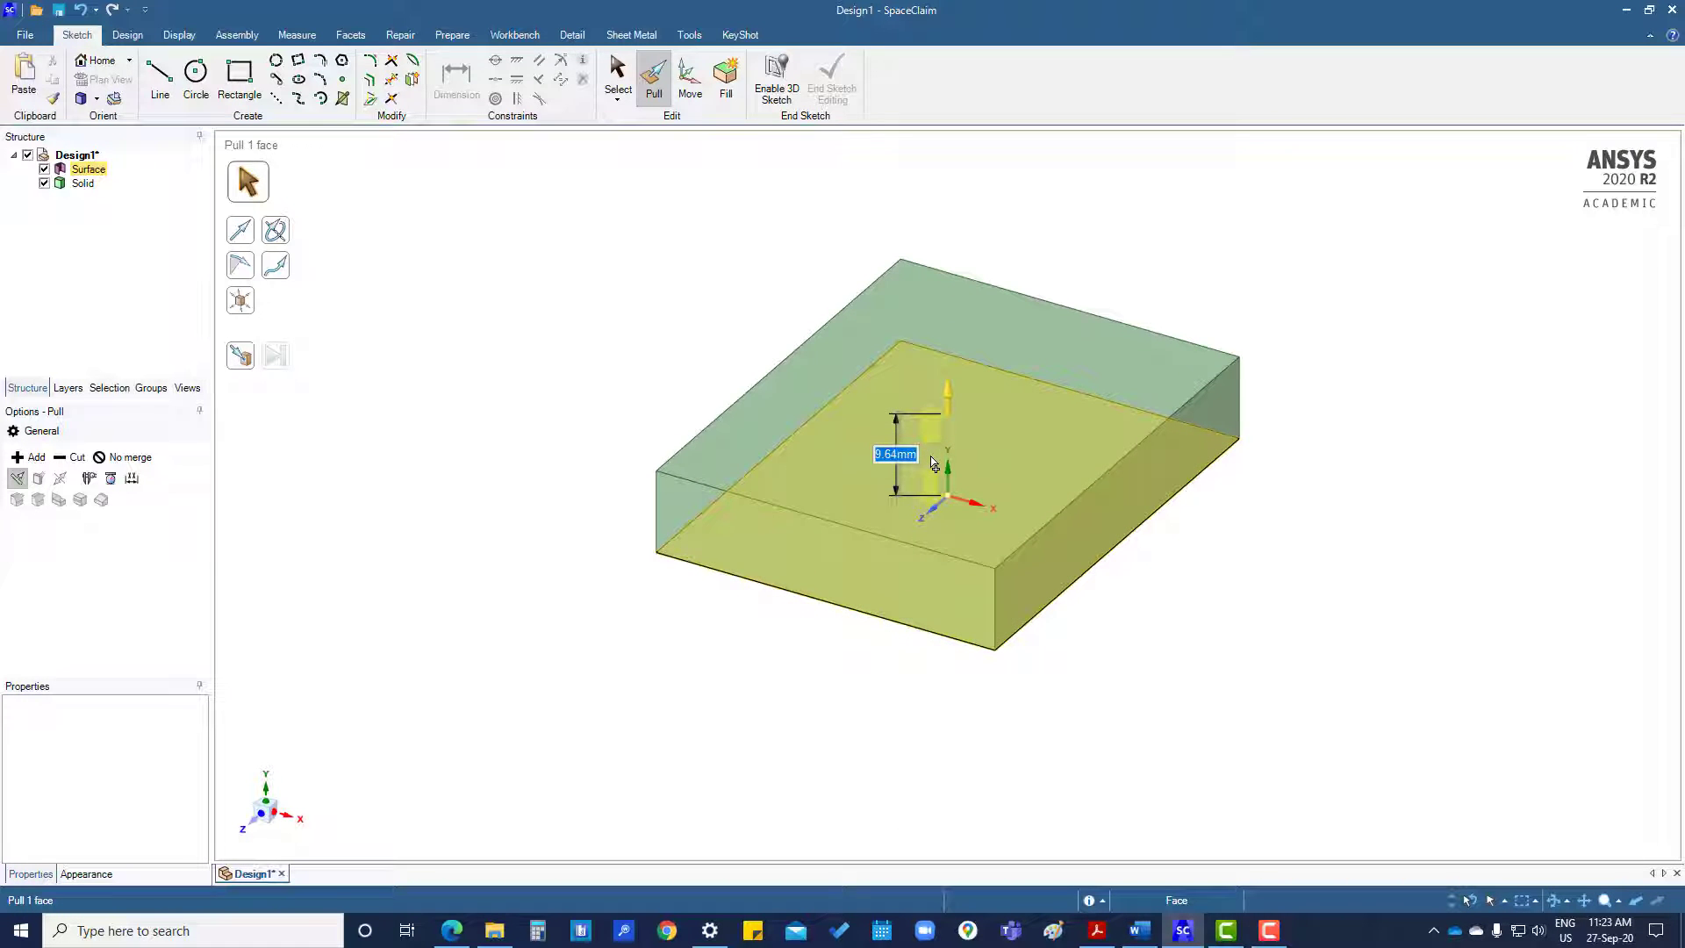
left_click_drag(934, 465, 935, 463)
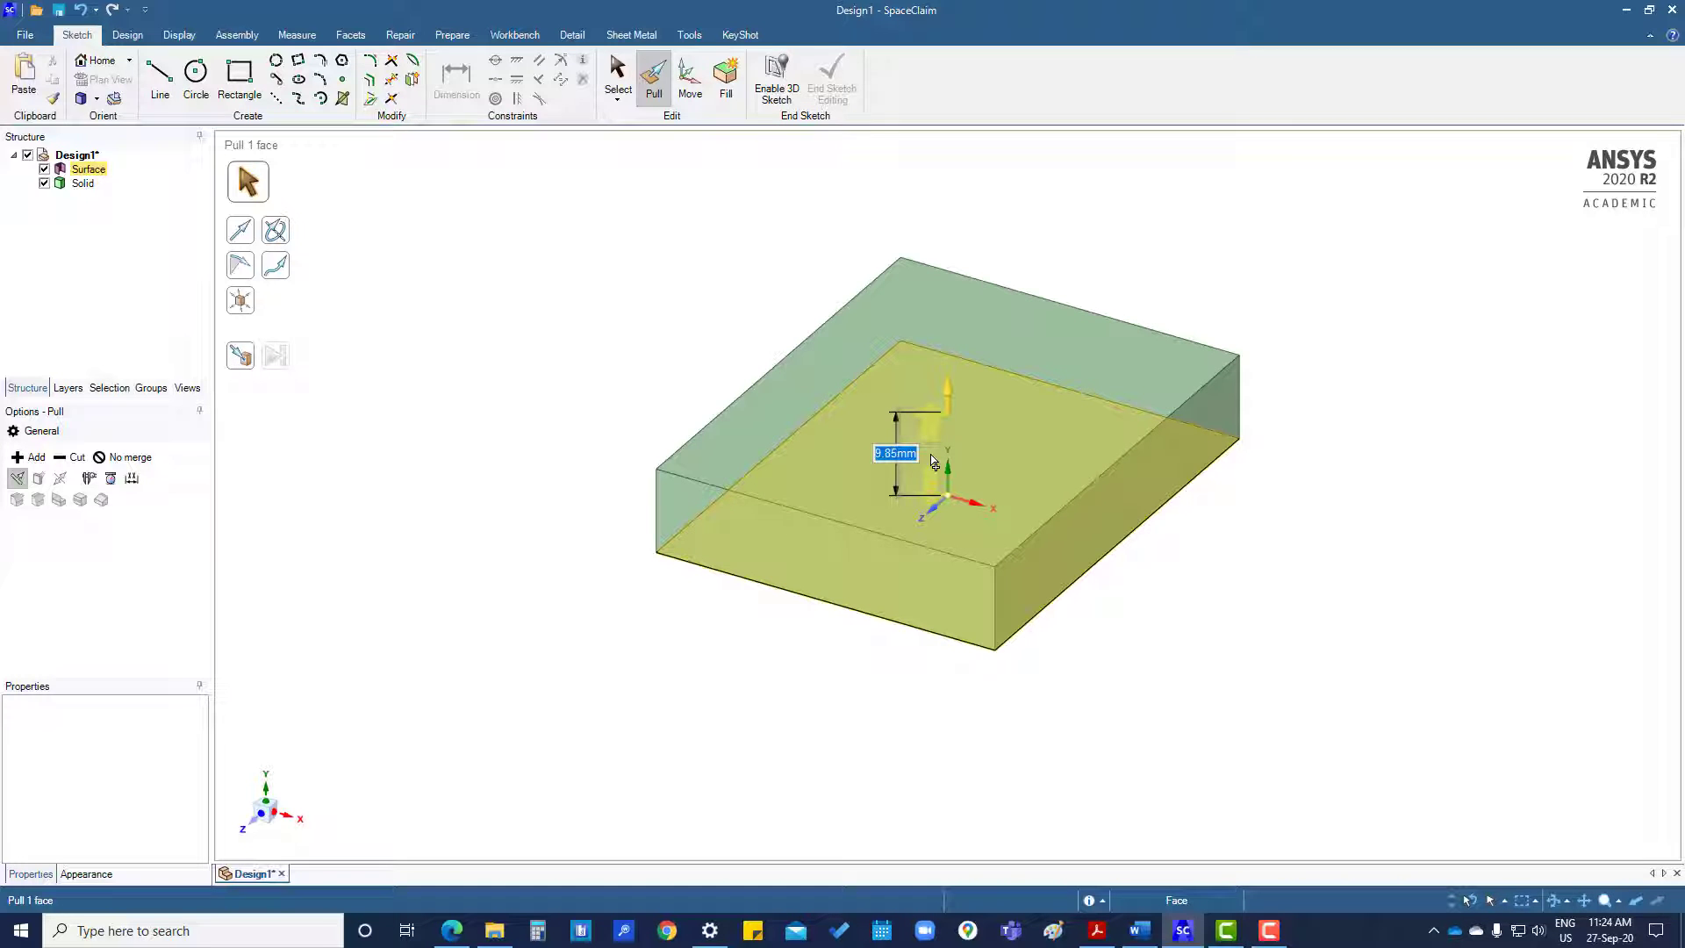
type("15")
key("Return")
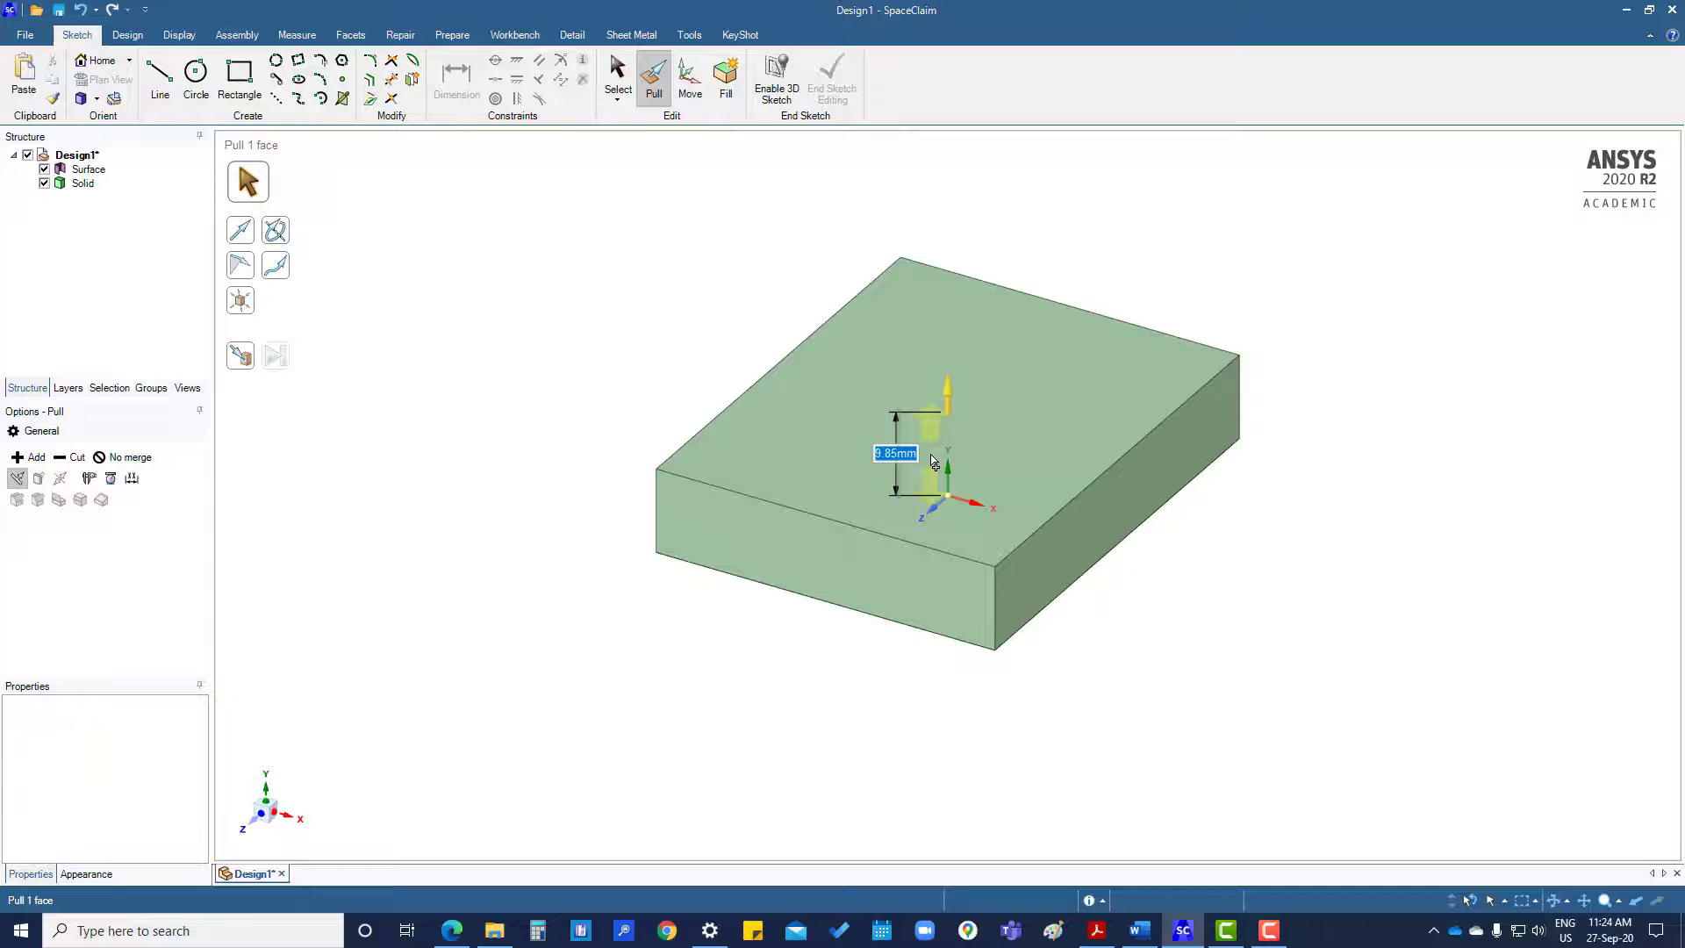
Revolve the block's side face on the +X side inward around its front vertical edge, to an angle of about 347°
middle_click_drag(1282, 686, 816, 391)
mouse_move(1036, 291)
middle_mouse_down()
mouse_move(1083, 305)
mouse_move(1012, 286)
mouse_move(1010, 327)
middle_mouse_up()
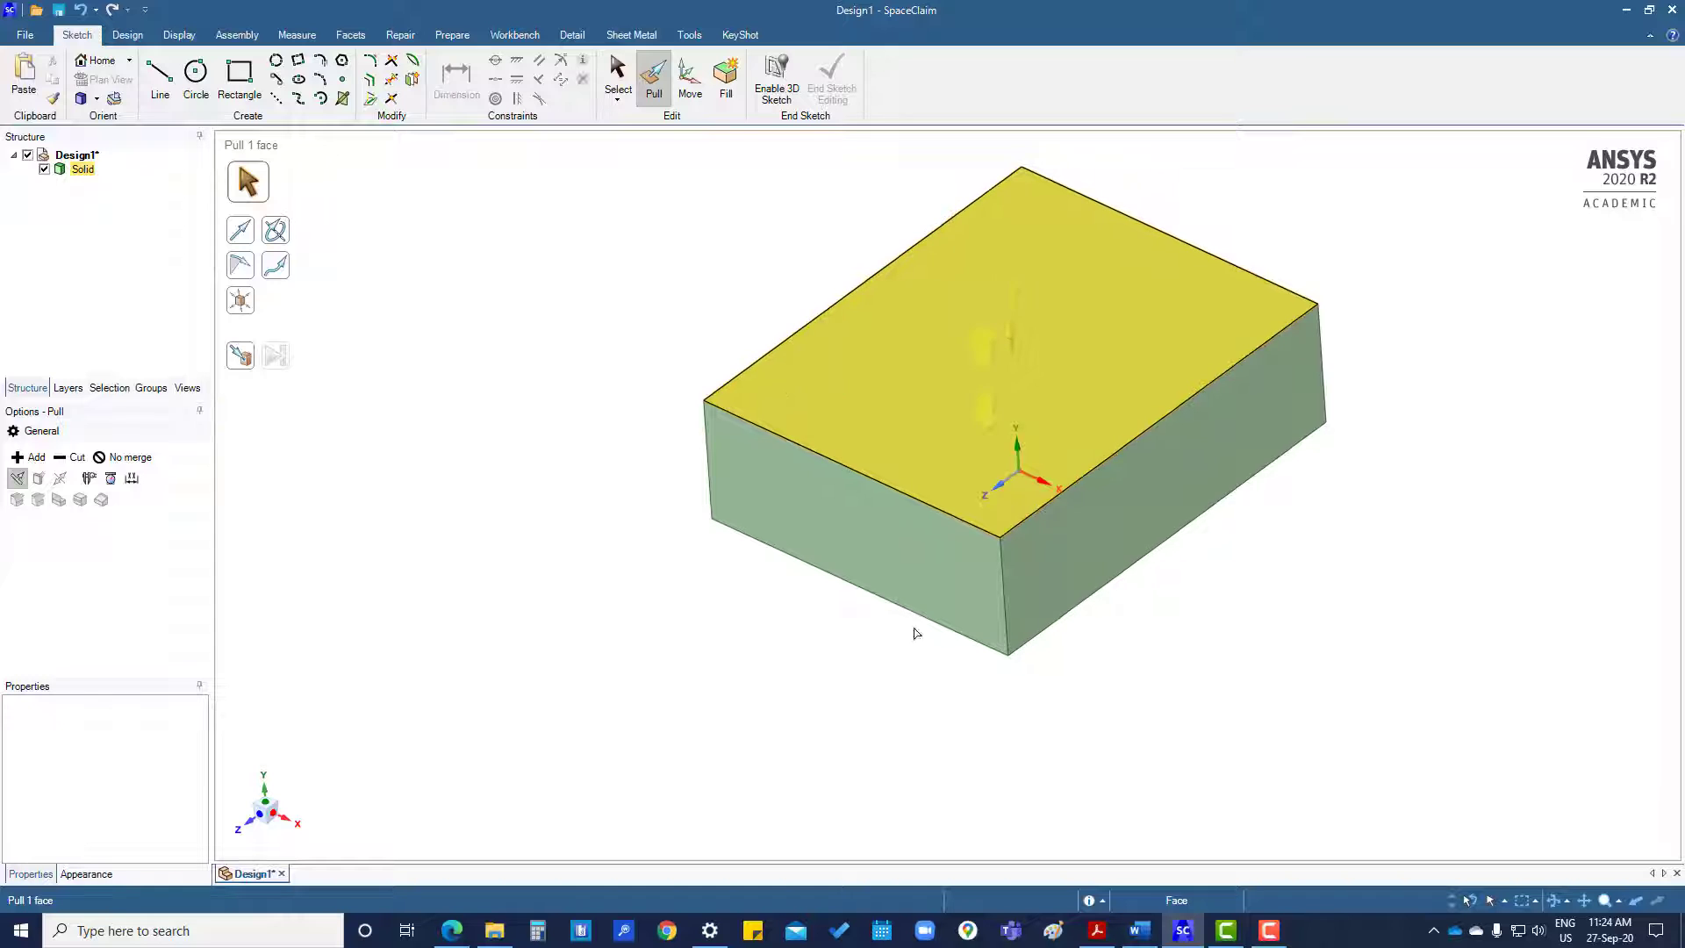
left_click(793, 660)
middle_click_drag(1284, 360, 1246, 351)
left_click(246, 277)
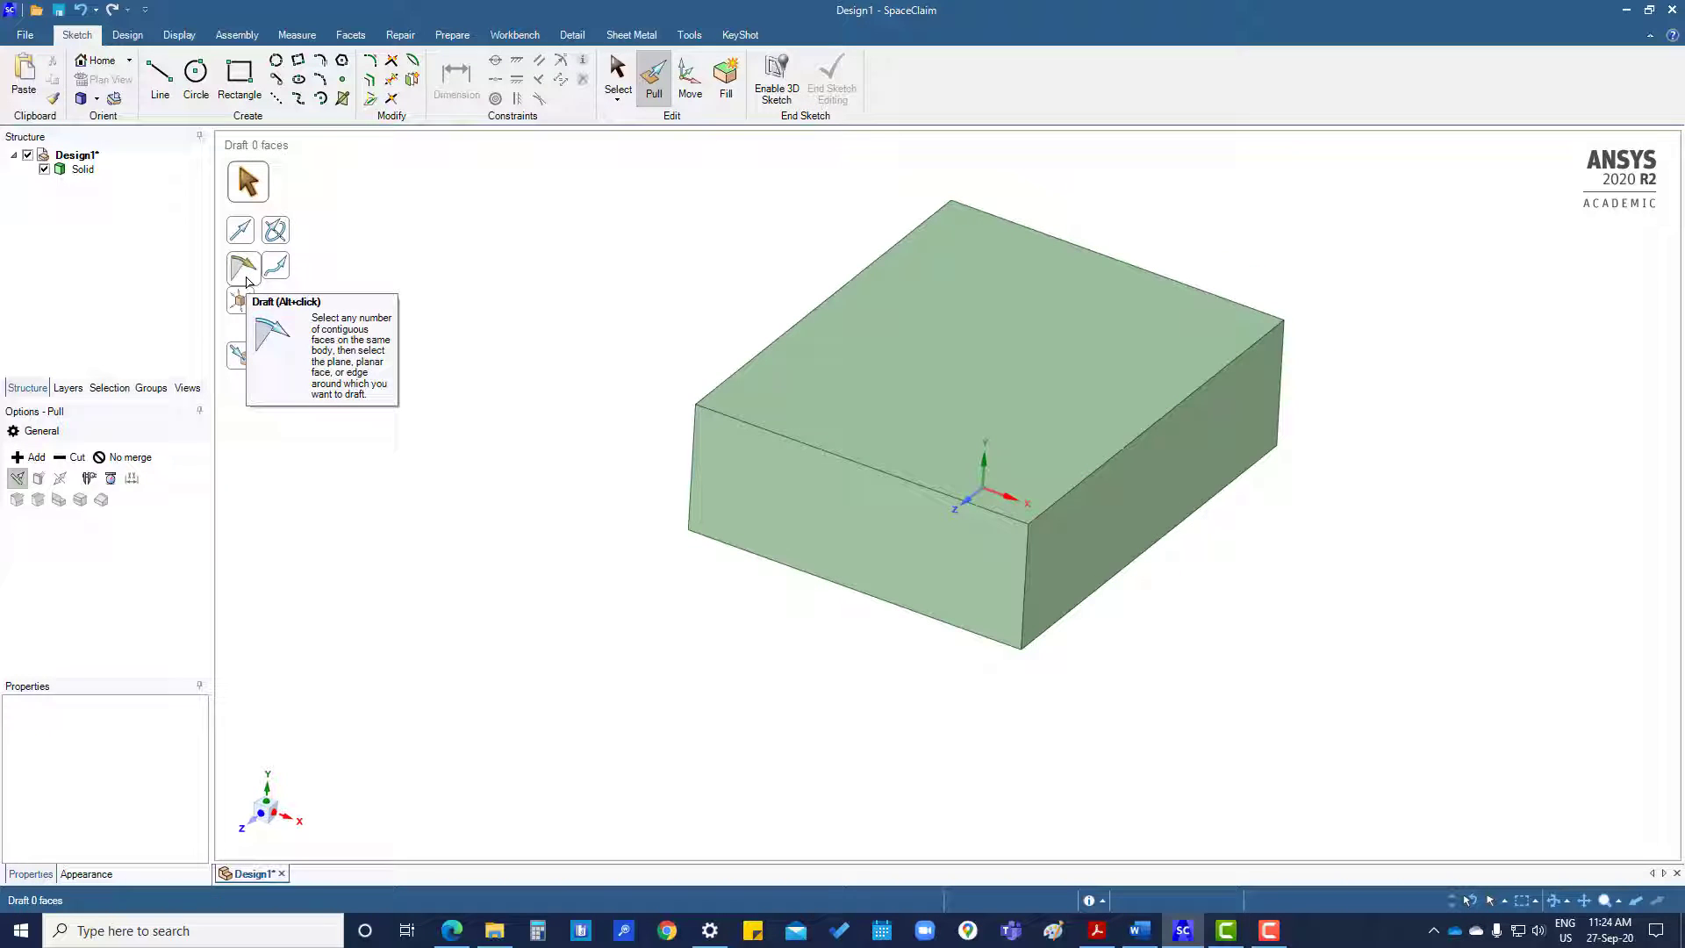
left_click(276, 230)
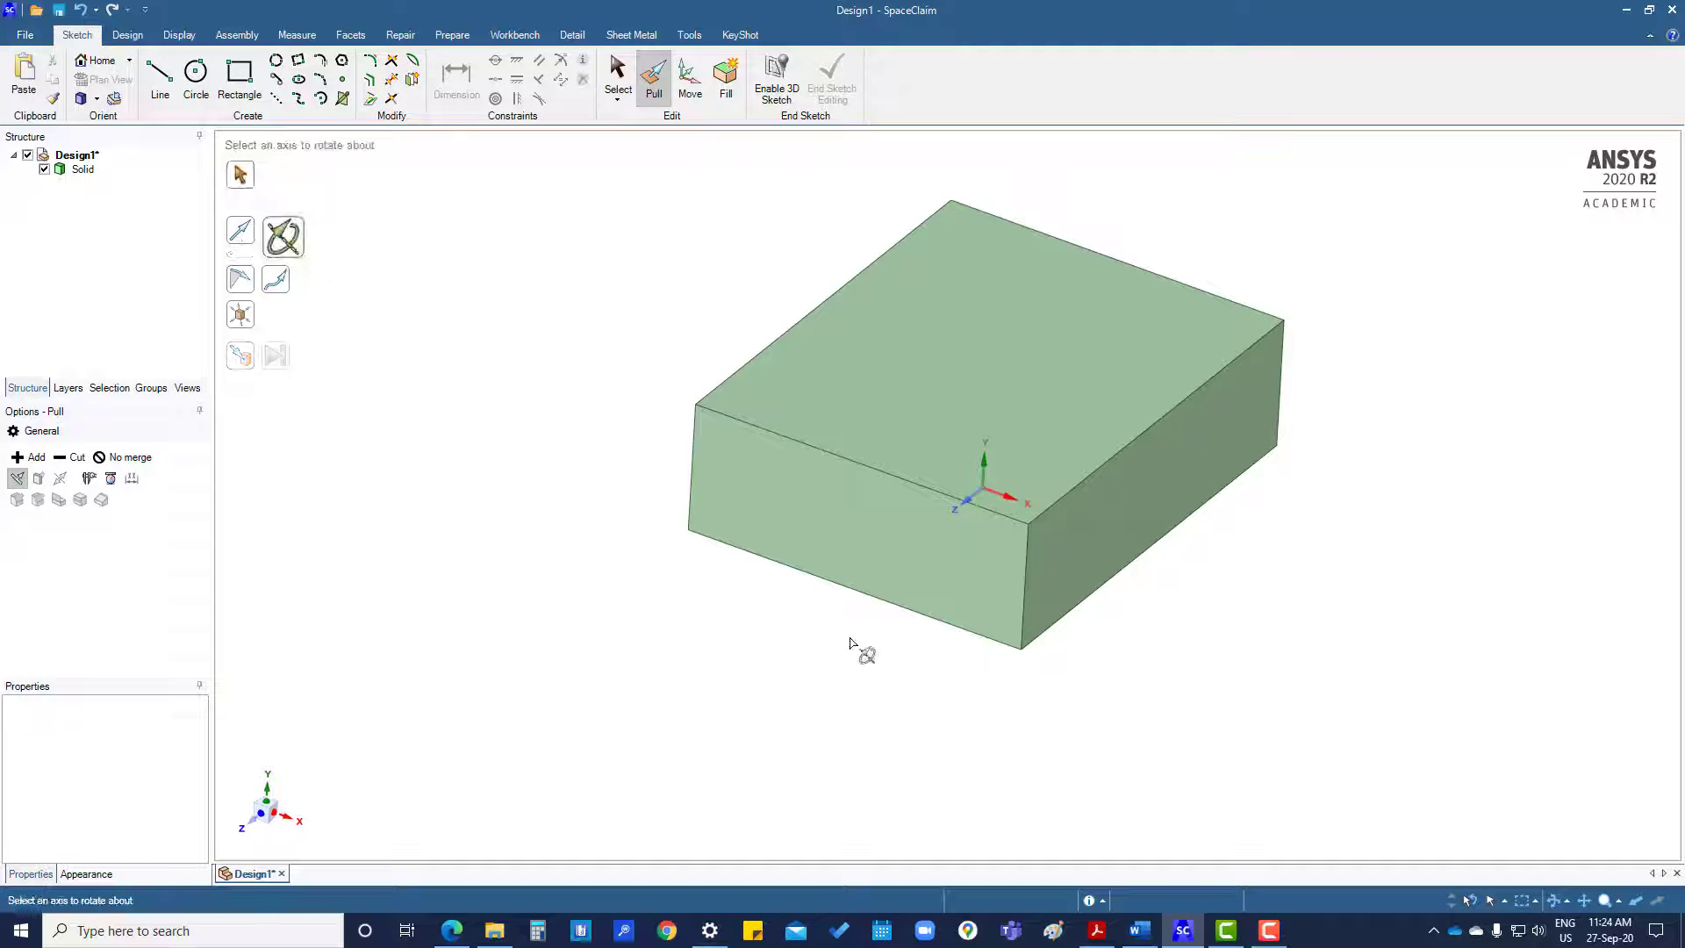
left_click(1024, 587)
left_click(1150, 523)
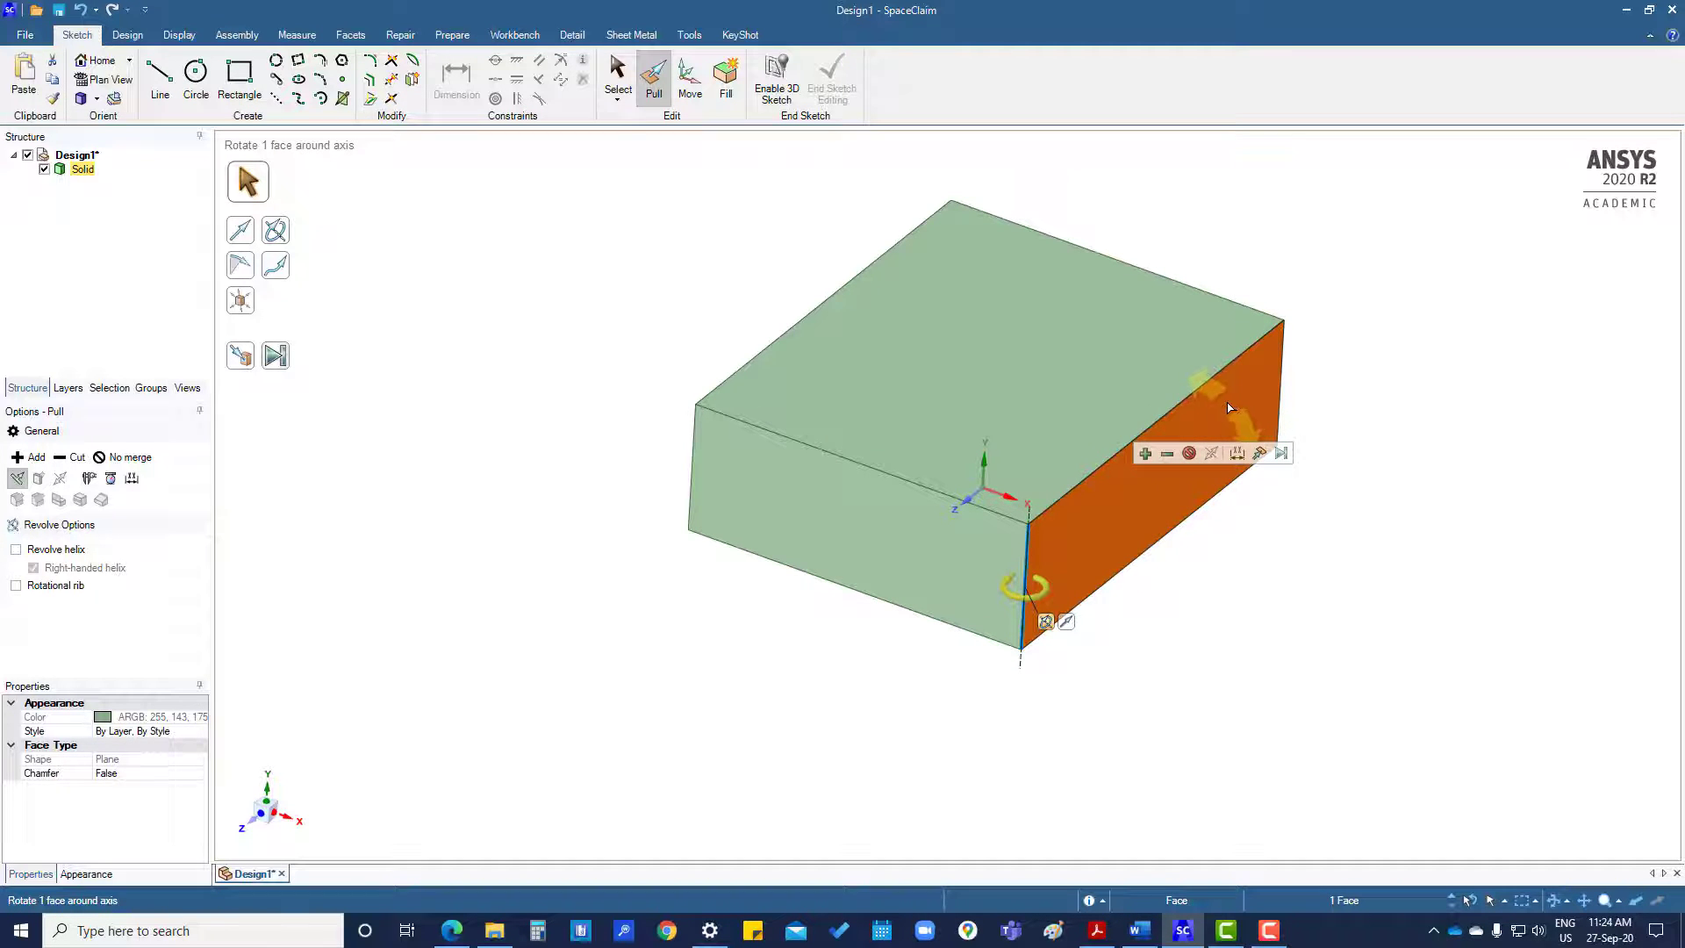
left_click_drag(1227, 408, 1134, 399)
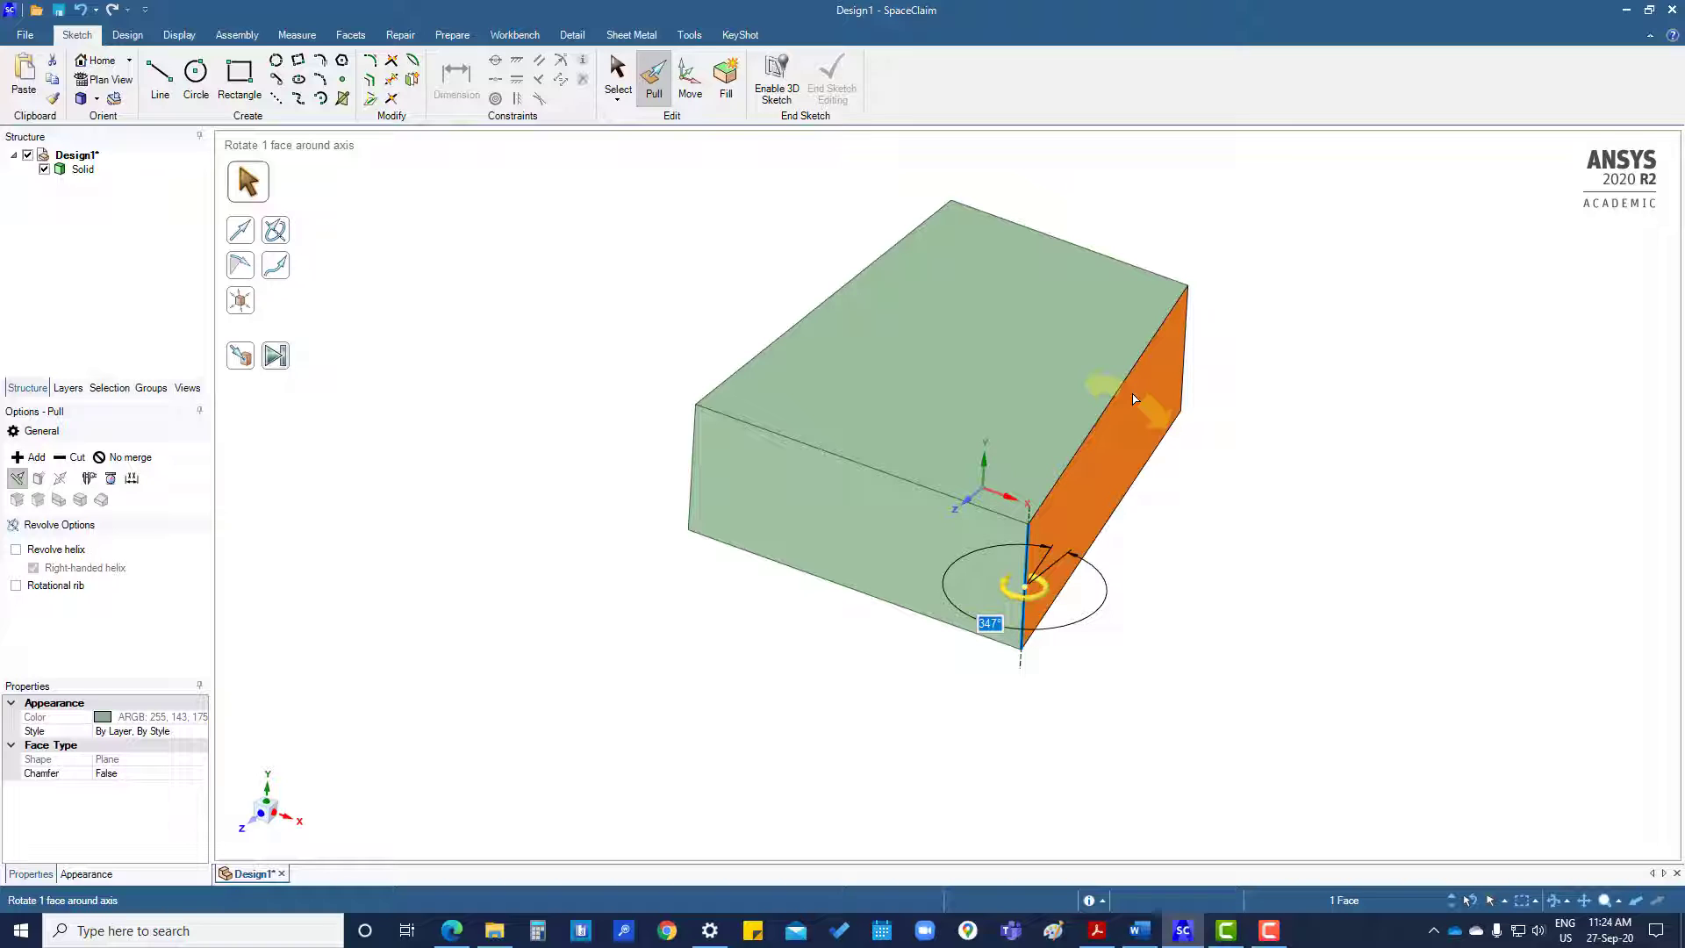
Revolve the block's +X side face further inward around its front vertical edge, to an angle of about 341°
left_click_drag(1134, 399, 1115, 411)
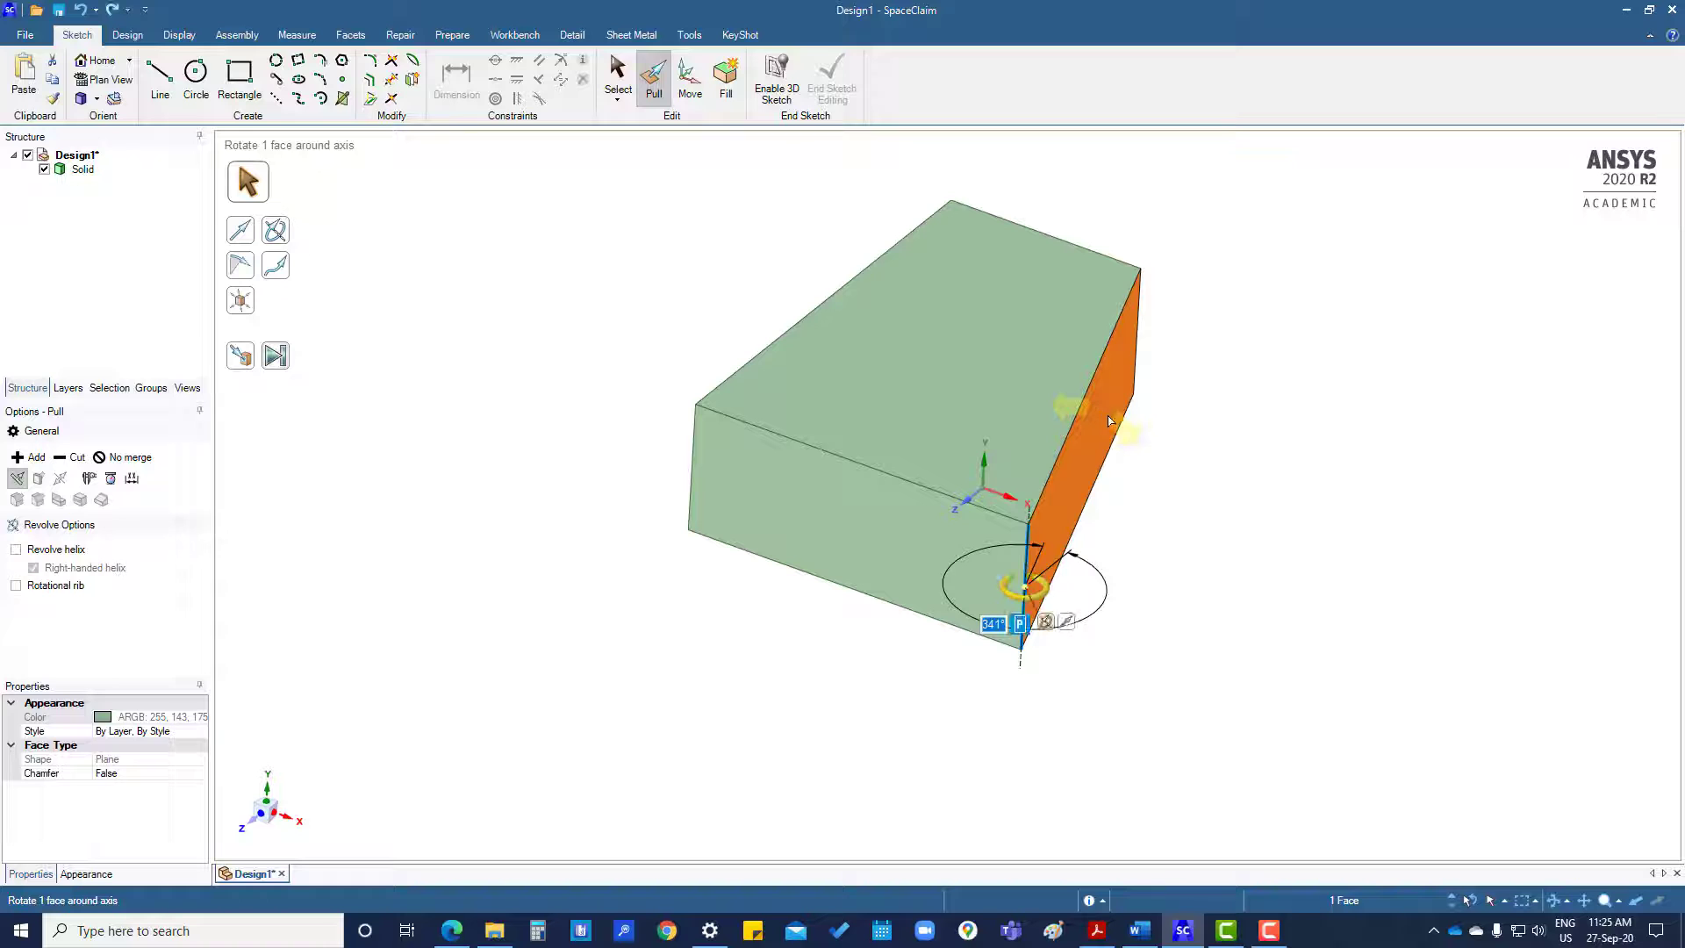
key("Escape")
Sketch a circle about 5 mm in diameter on the block's top face, near the sharp corner at the wide end
mouse_move(939, 708)
middle_mouse_down()
mouse_move(1053, 564)
mouse_move(1042, 711)
mouse_move(1041, 591)
mouse_move(897, 463)
mouse_move(892, 681)
mouse_move(963, 704)
middle_mouse_up()
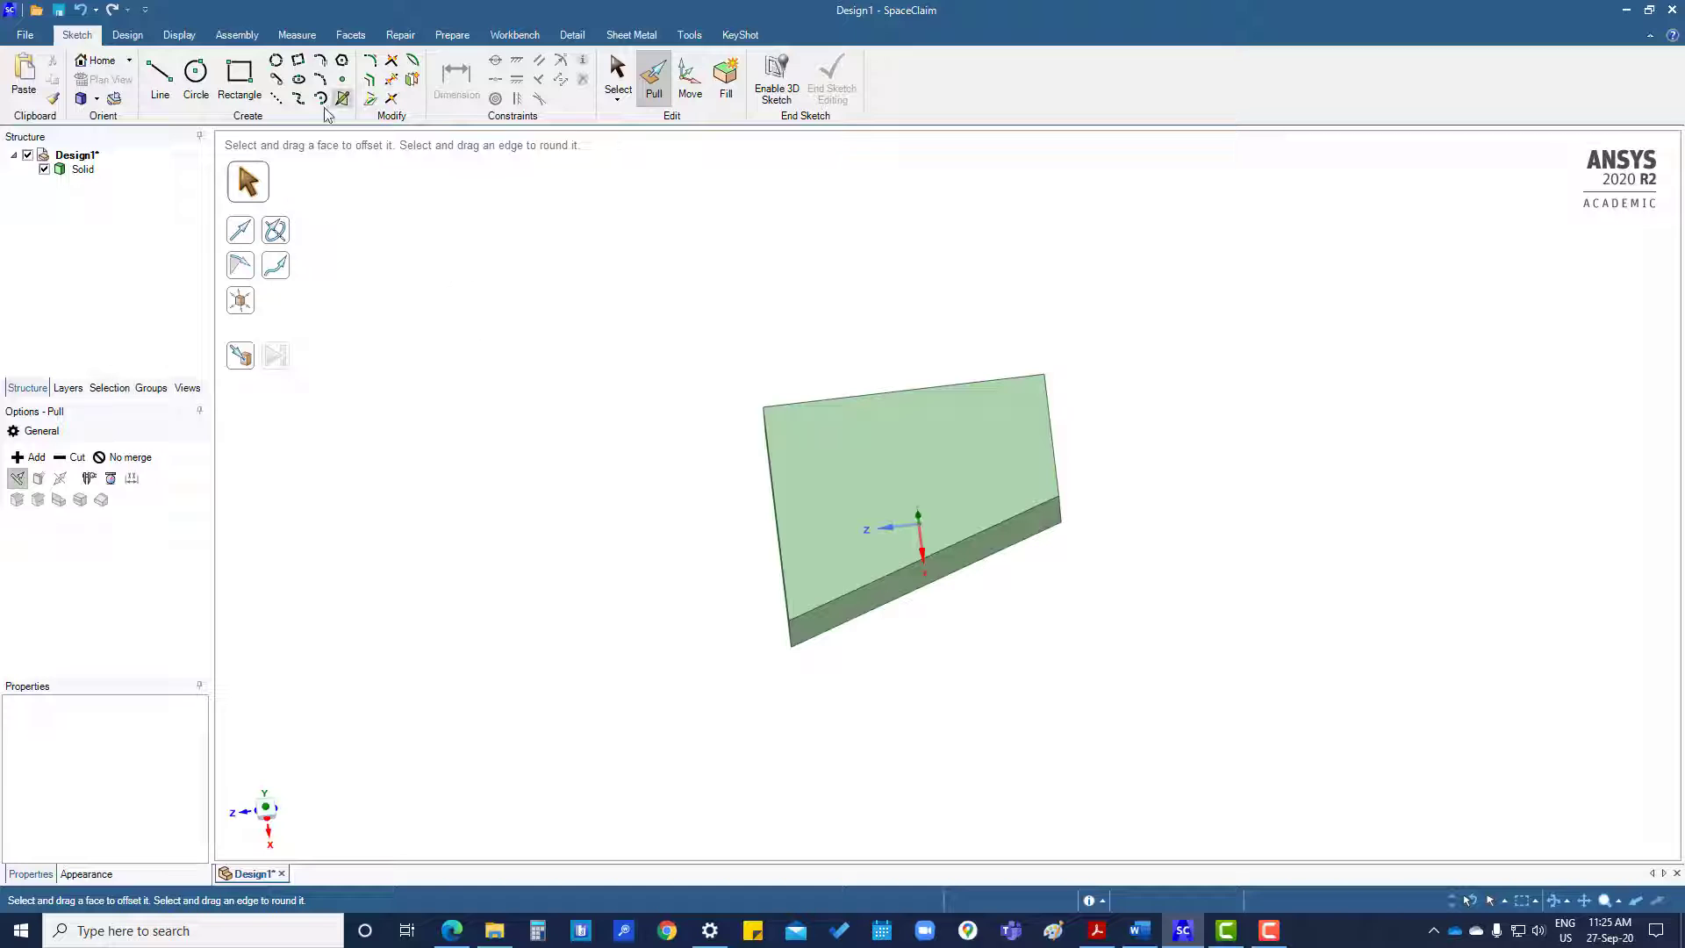
left_click(196, 74)
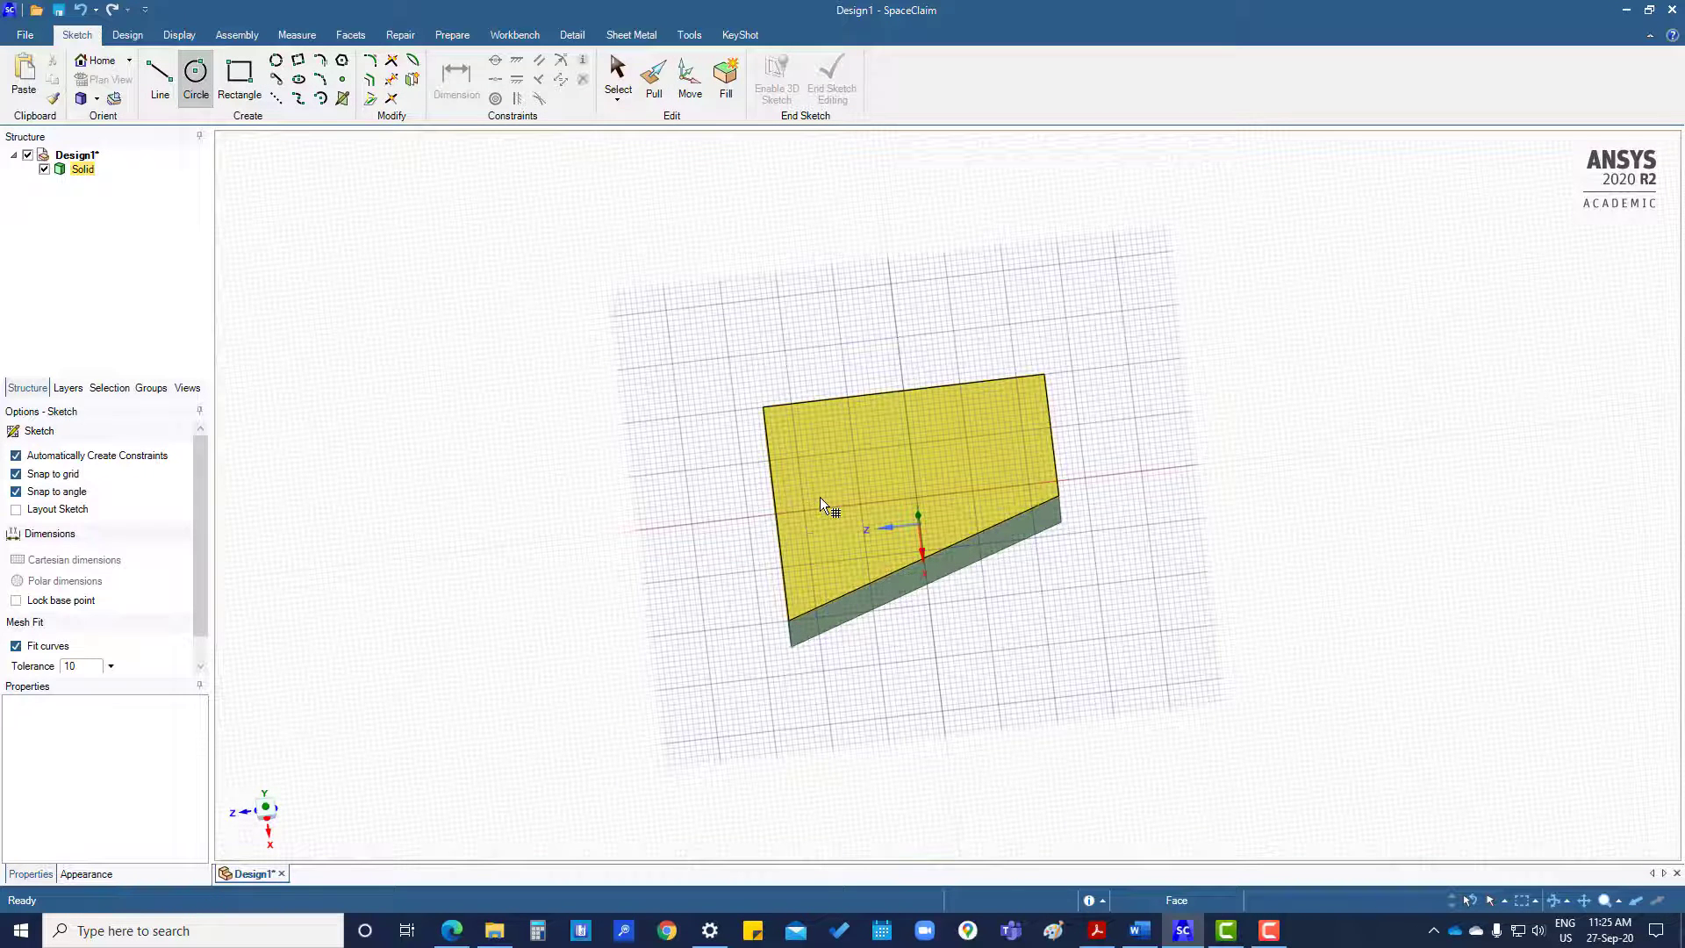
left_click(819, 496)
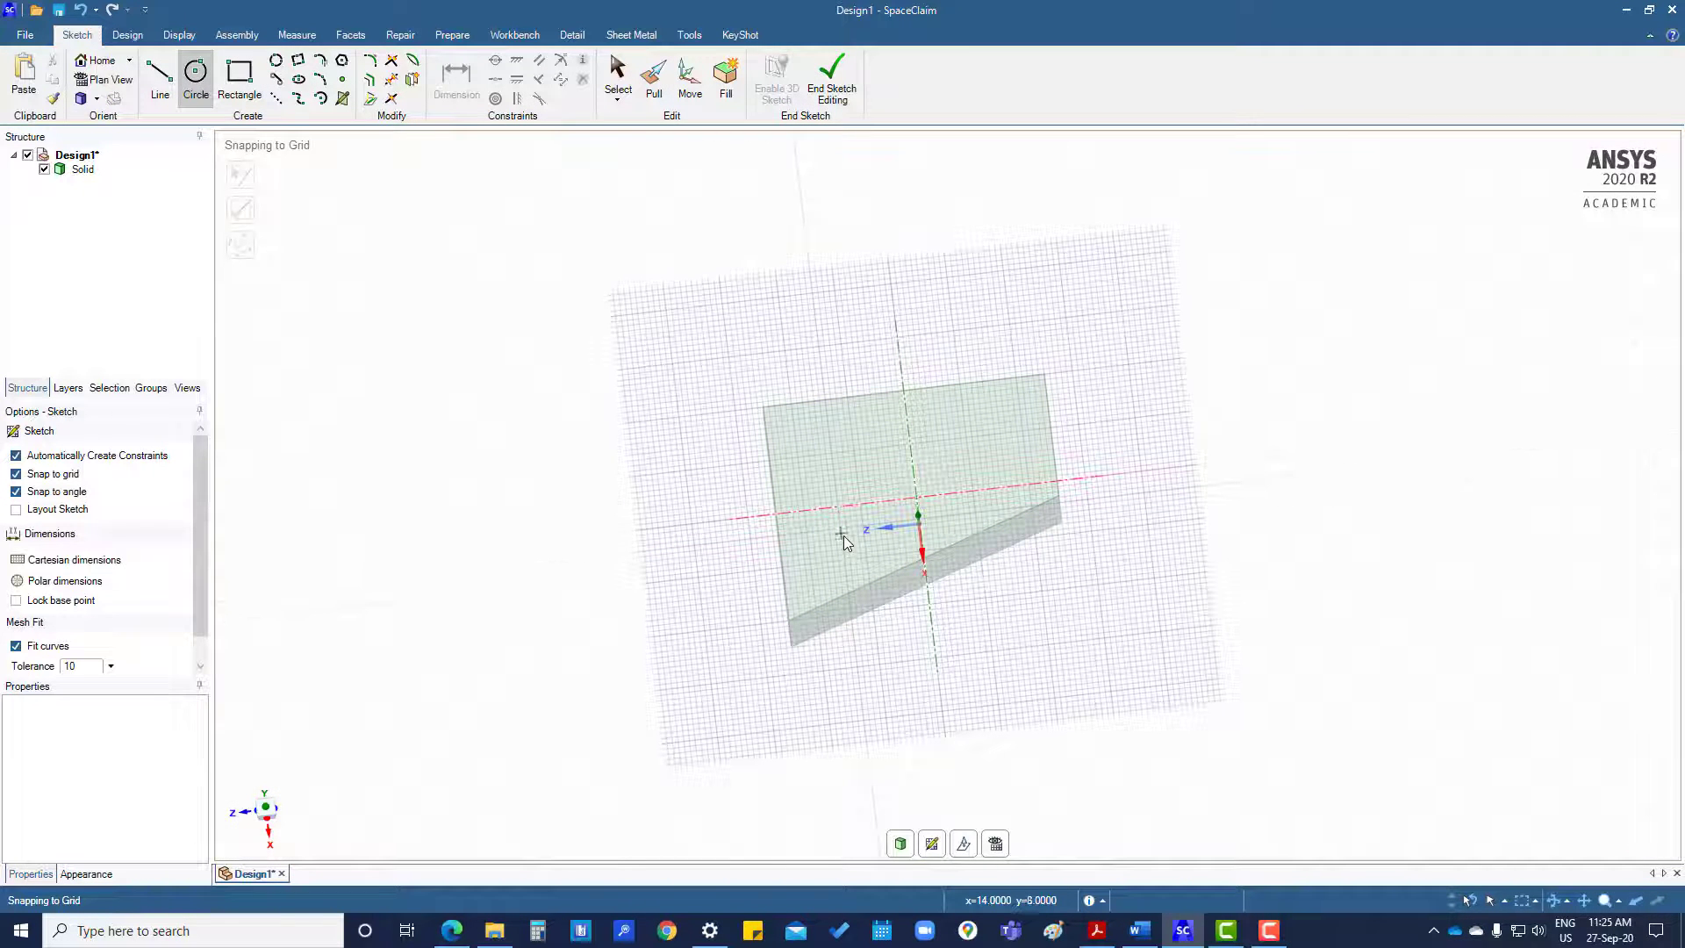
key("v")
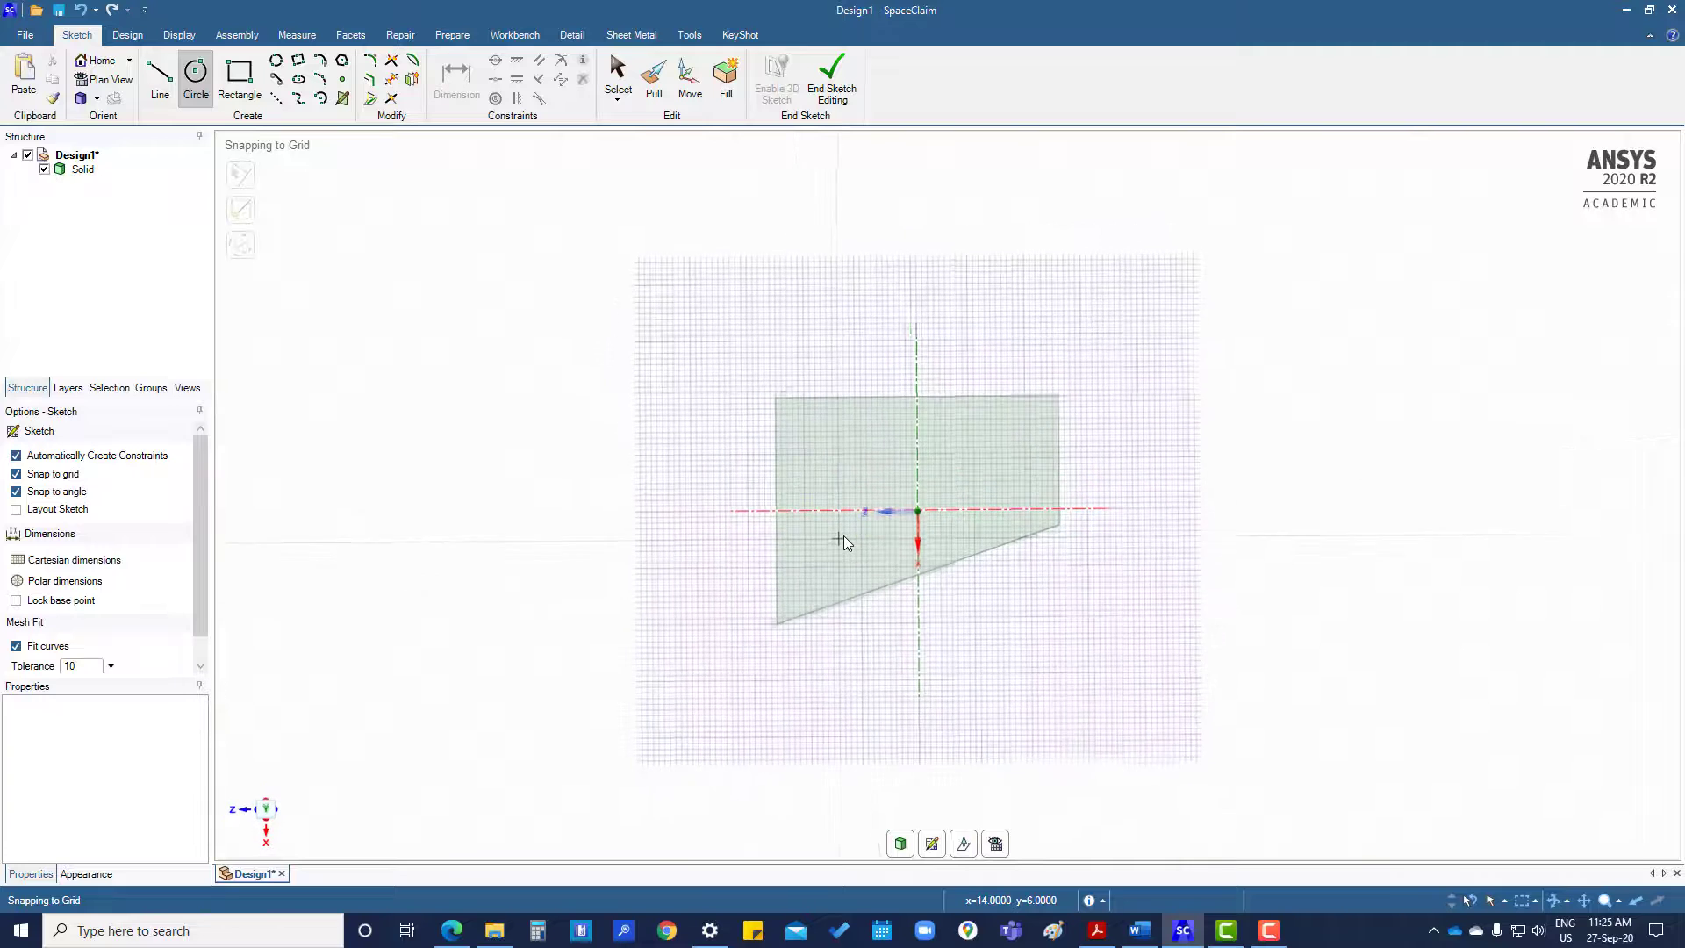
left_click(810, 578)
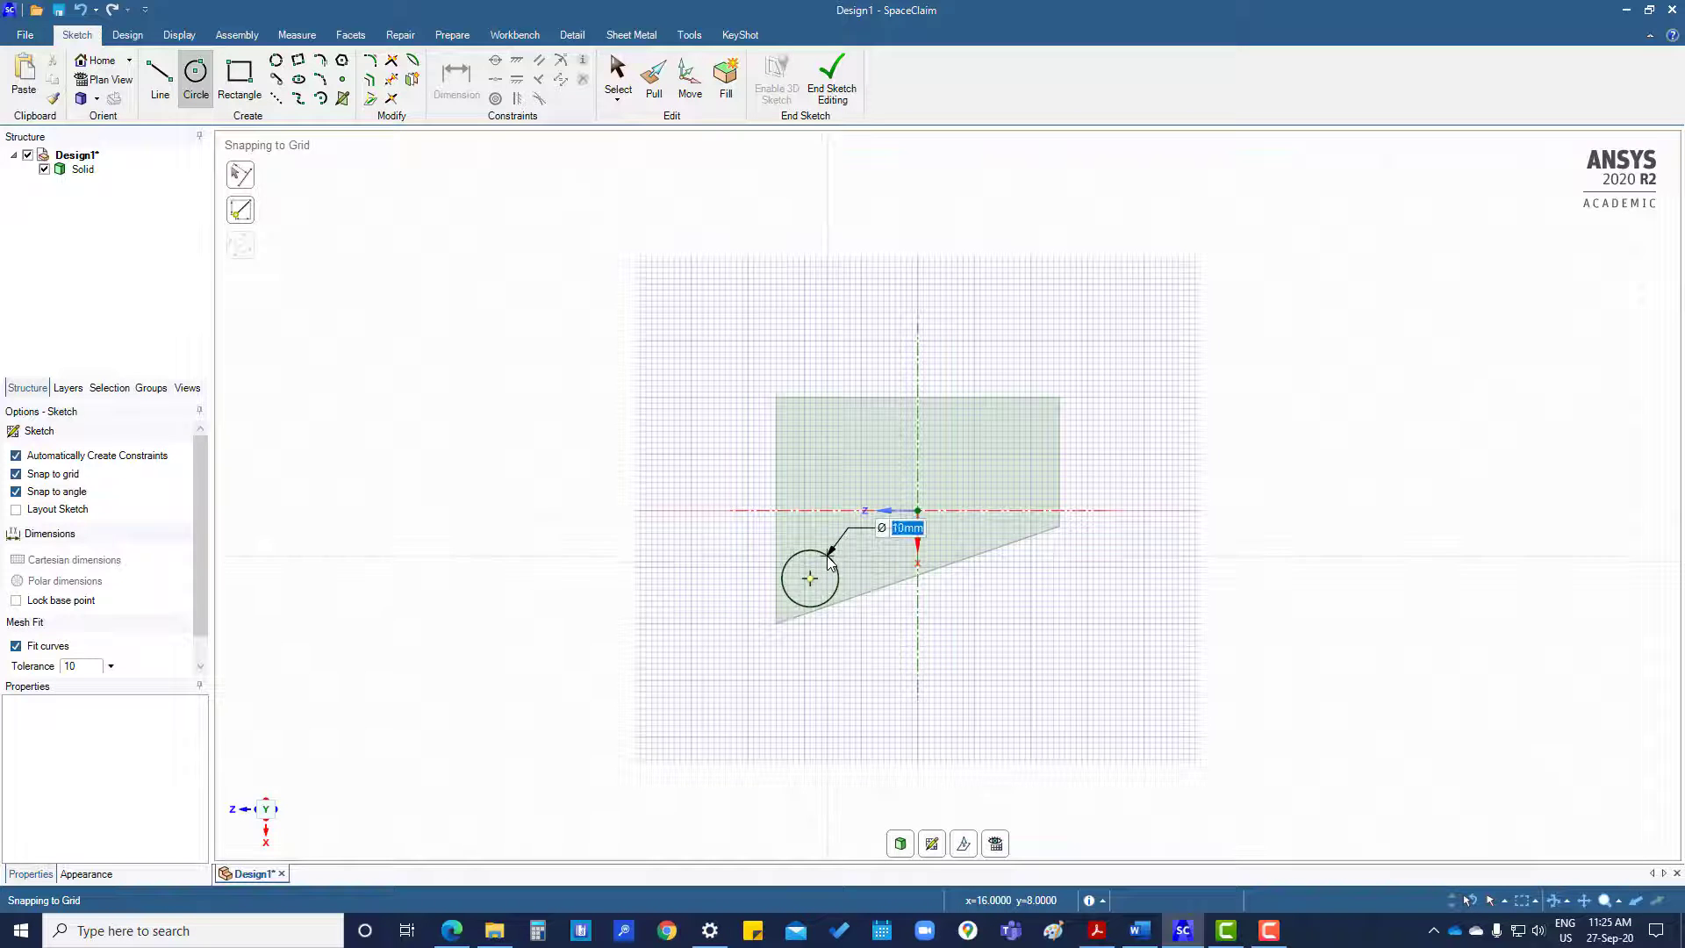
left_click(824, 568)
Dimension the circle's centre from both sketch axes
scroll(926, 639, "up", 3)
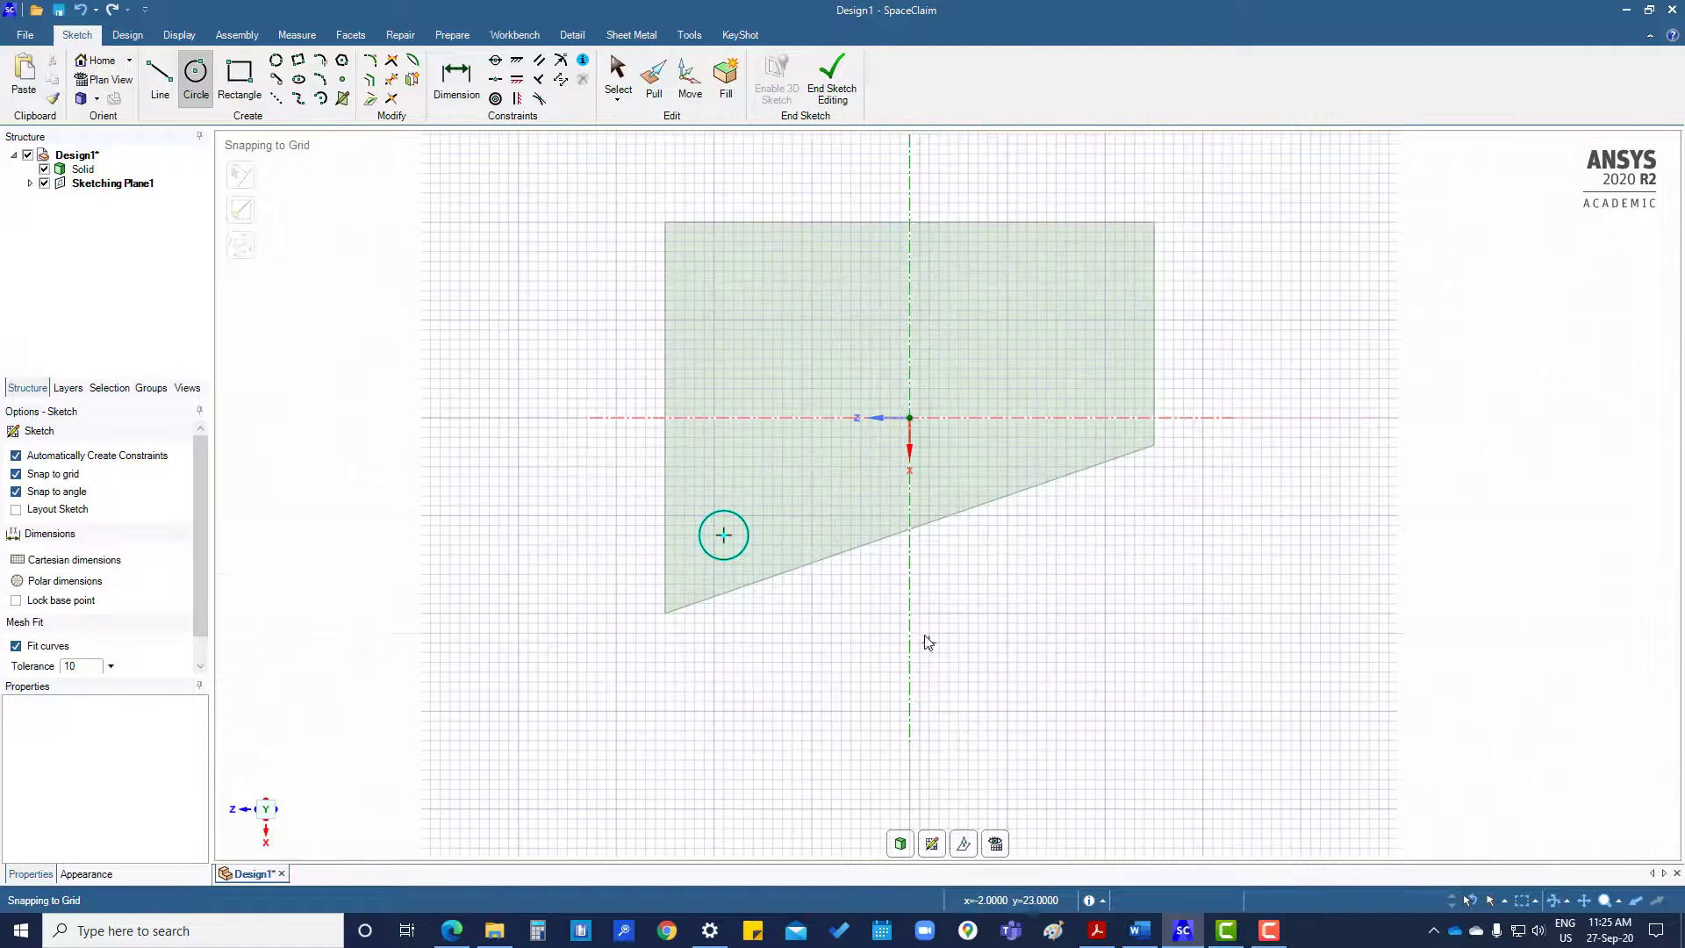
left_click(456, 81)
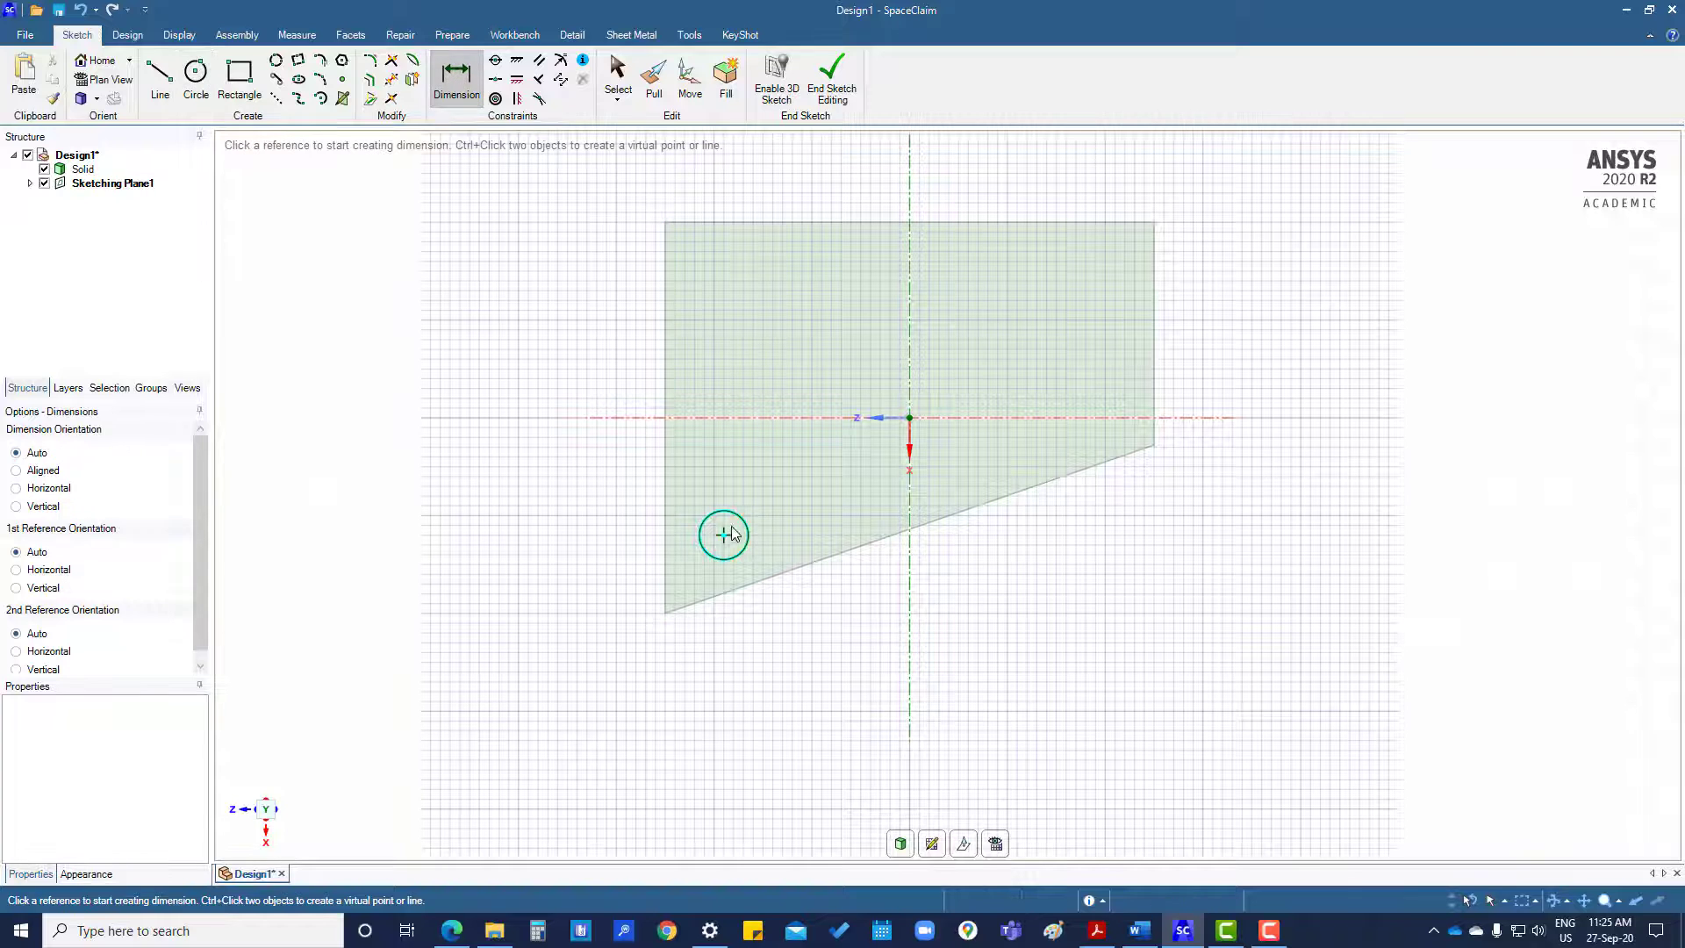
left_click(724, 534)
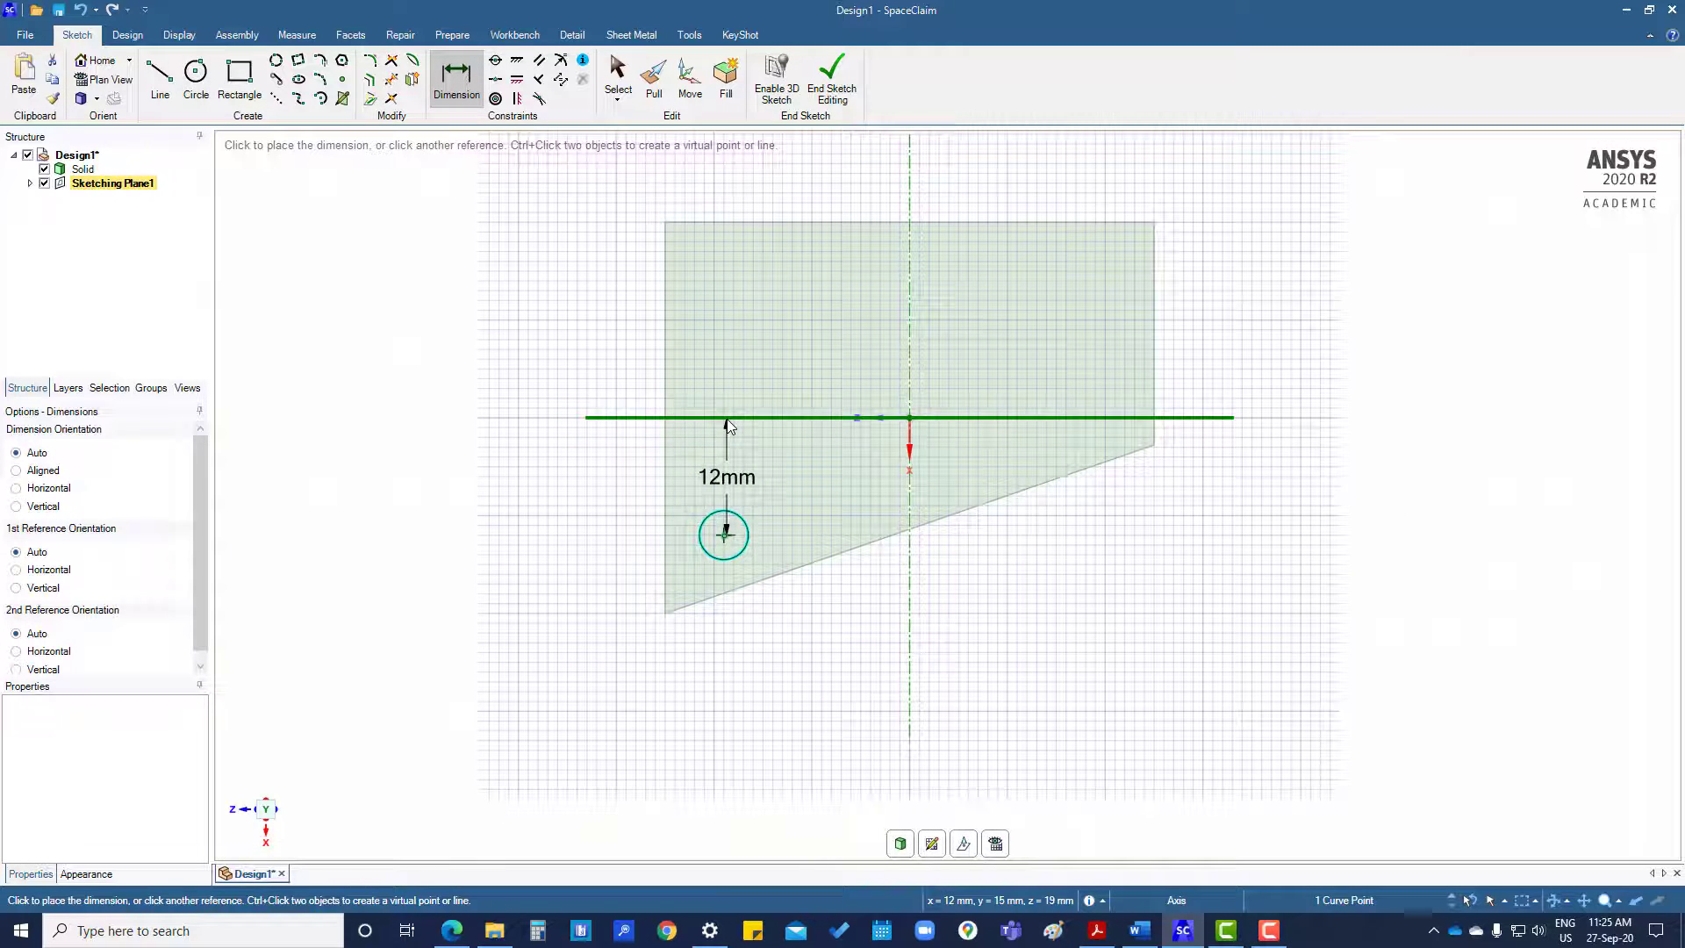
left_click(727, 420)
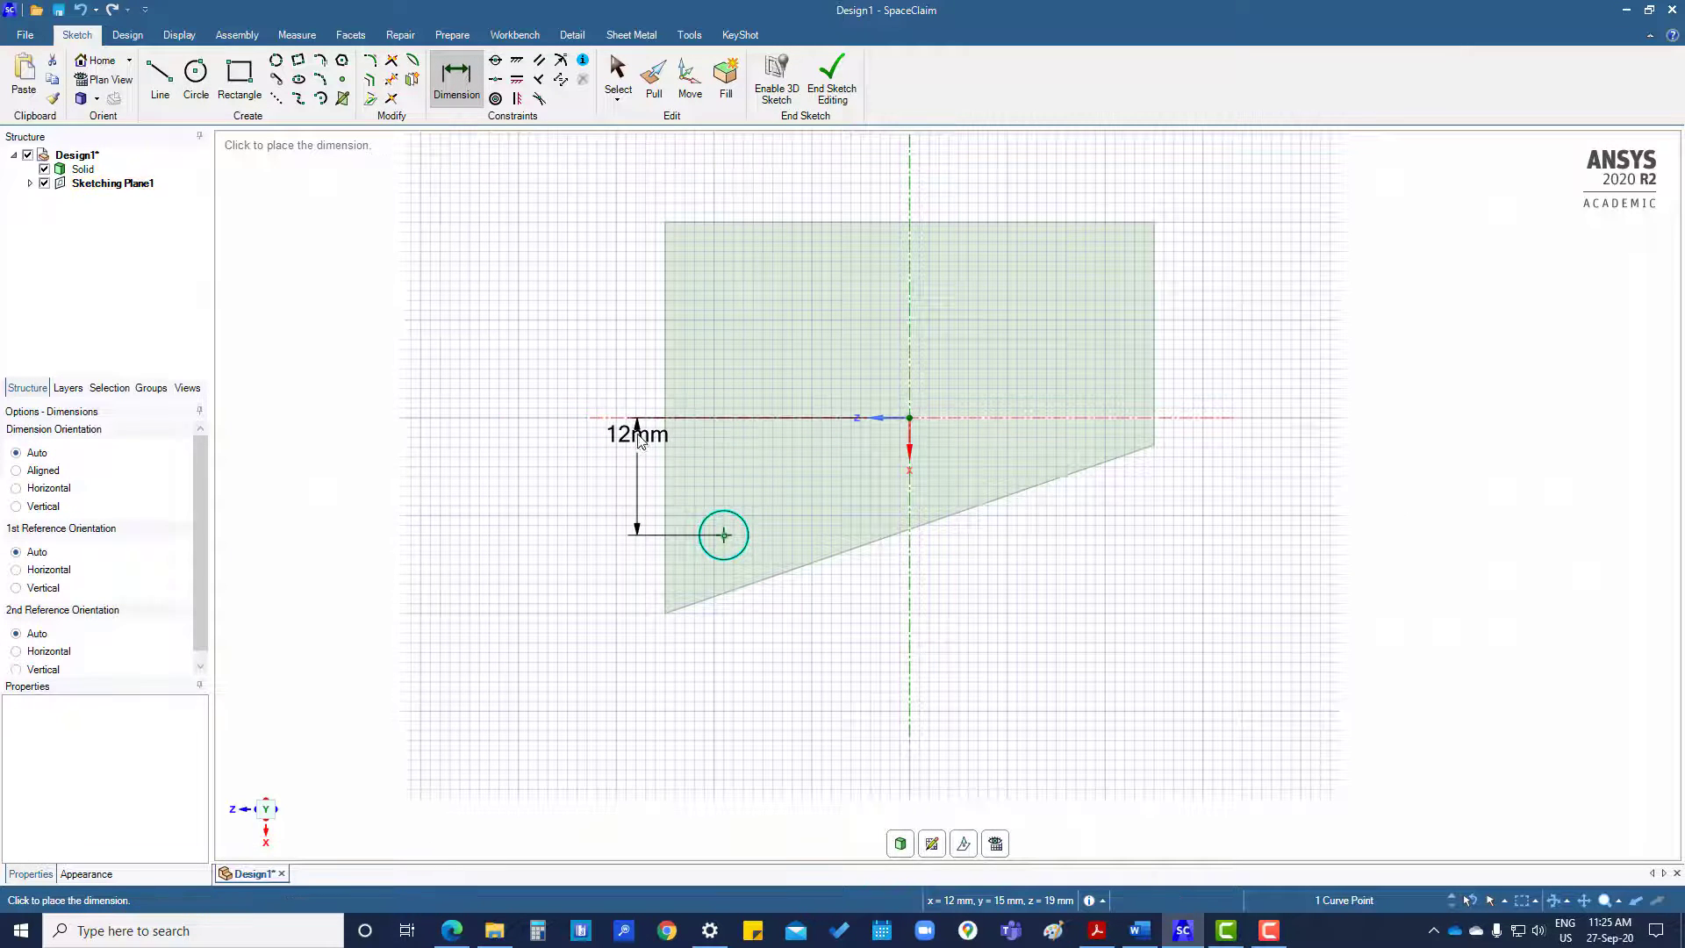
left_click(724, 535)
left_click(909, 493)
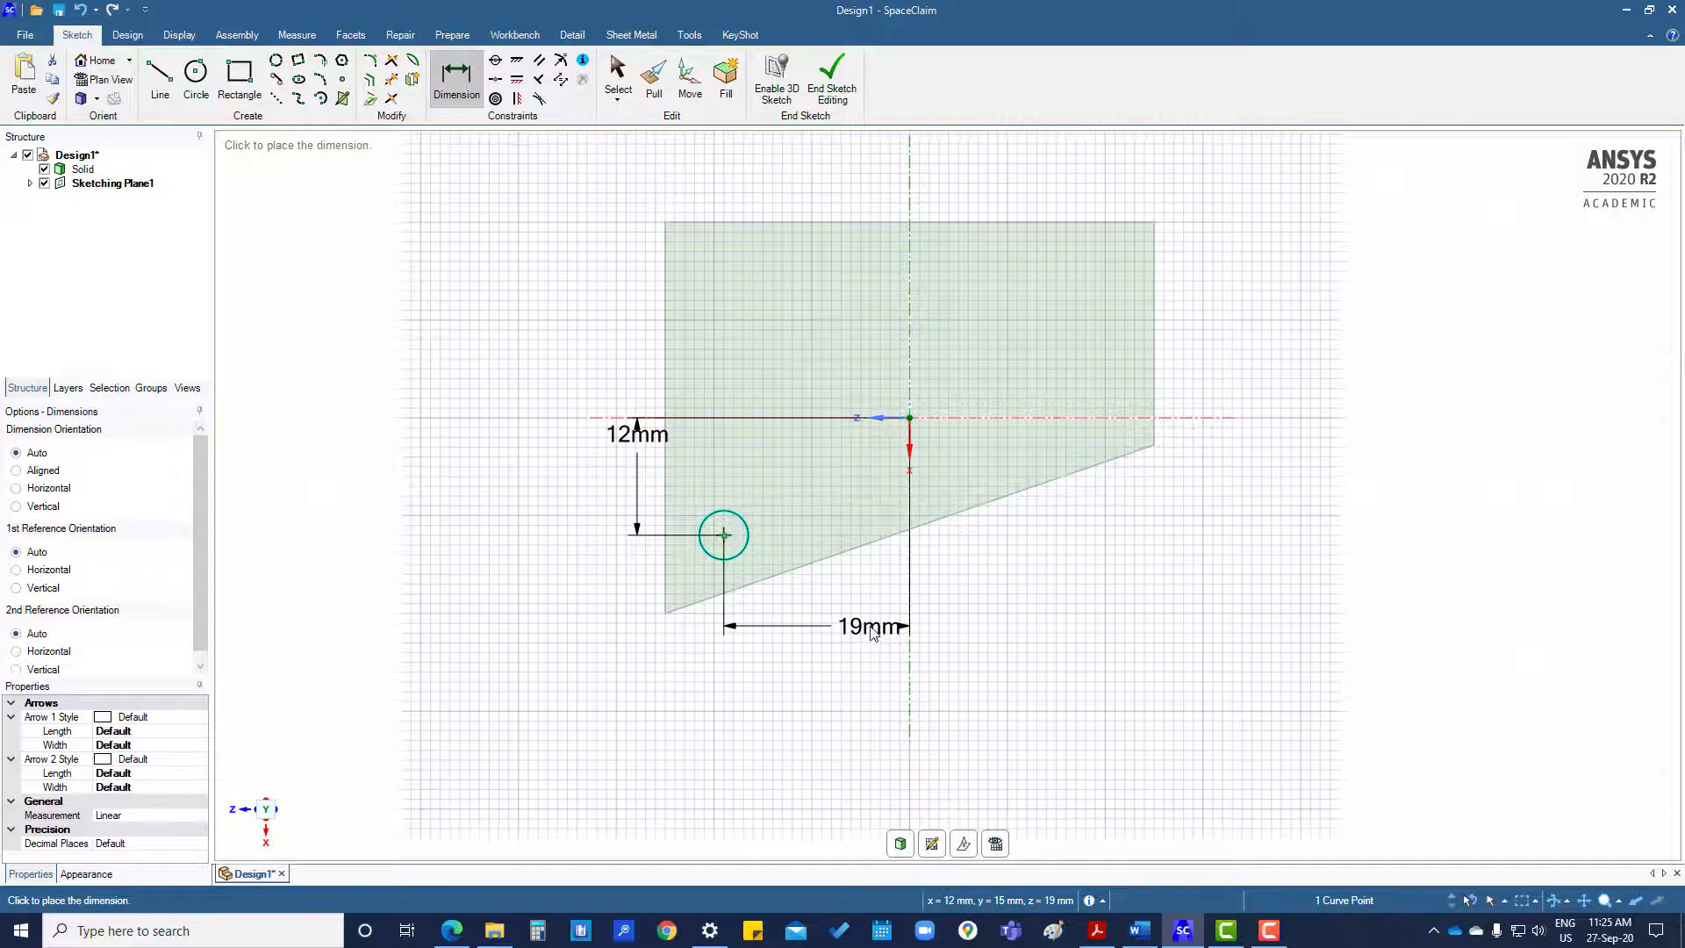
left_click(869, 616)
key("Escape")
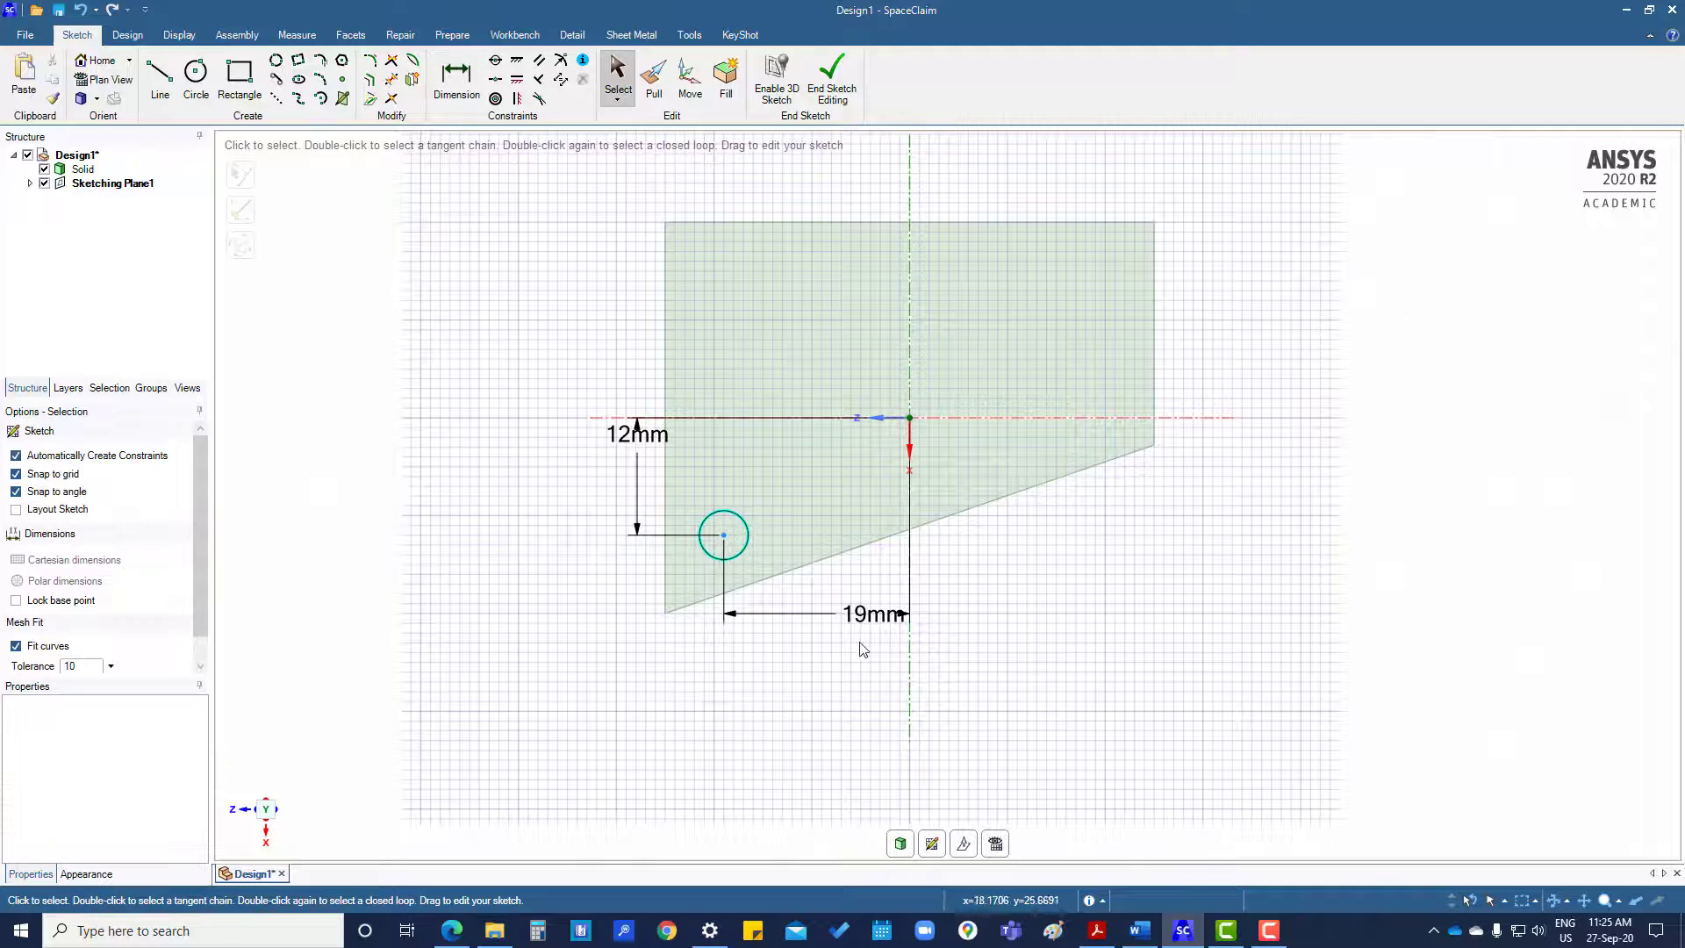
Set the circle centre's position to 20 mm along Z and 10 mm along X from the origin axes
double_click(874, 614)
type("20")
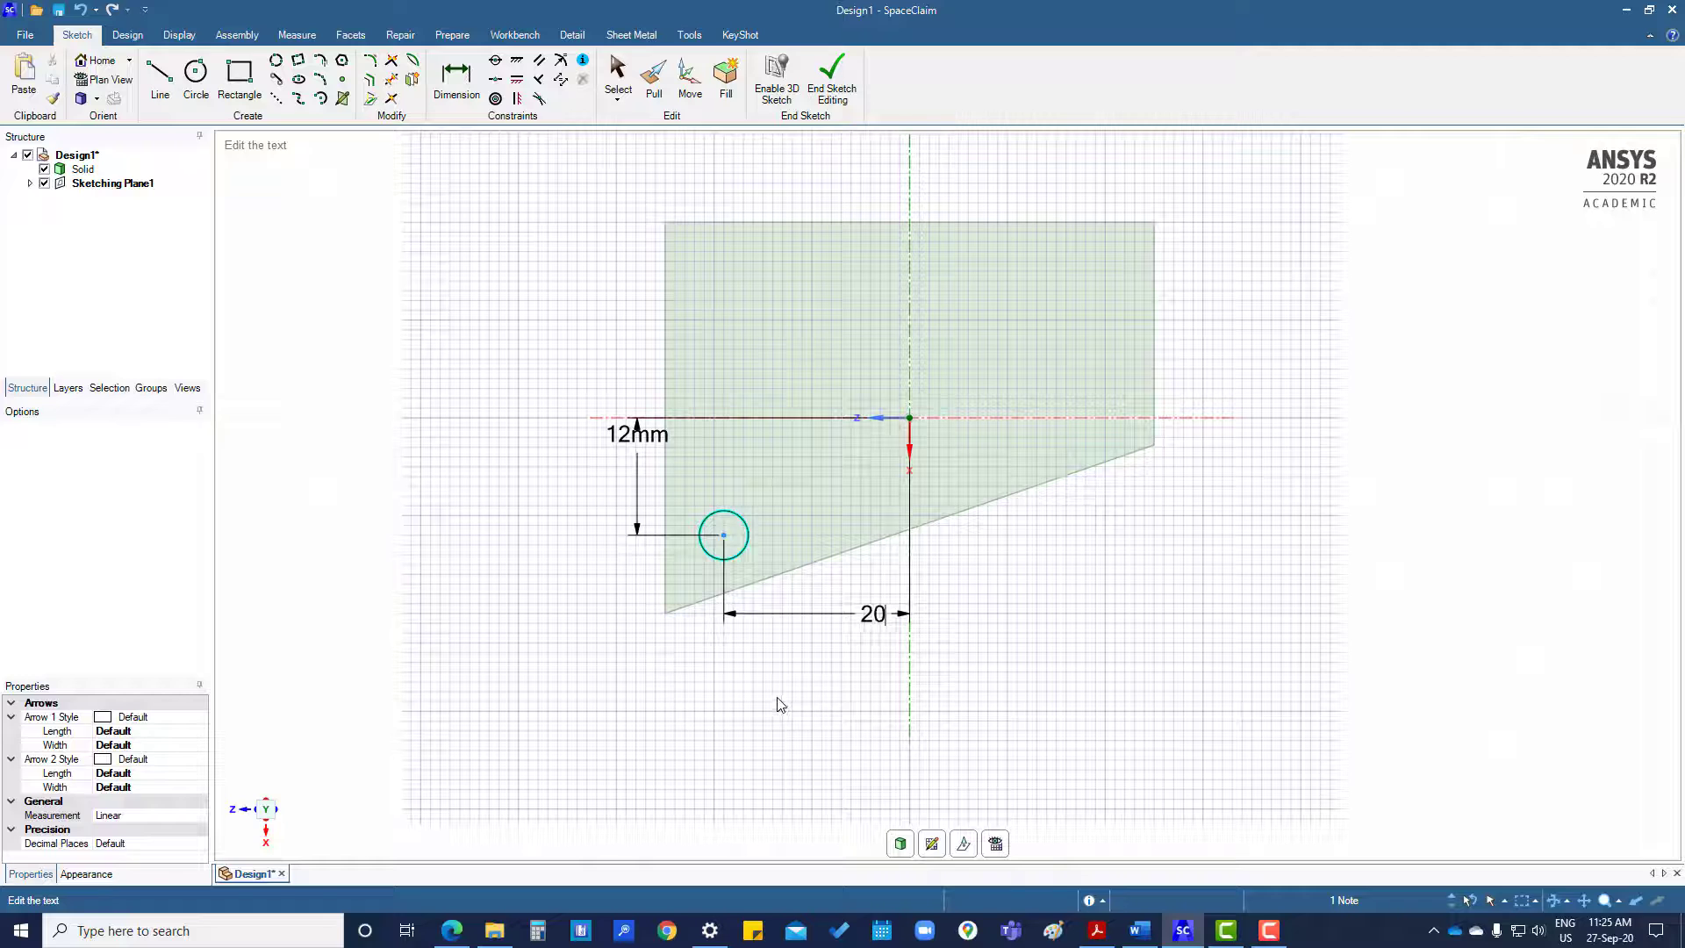
key("Return")
double_click(615, 442)
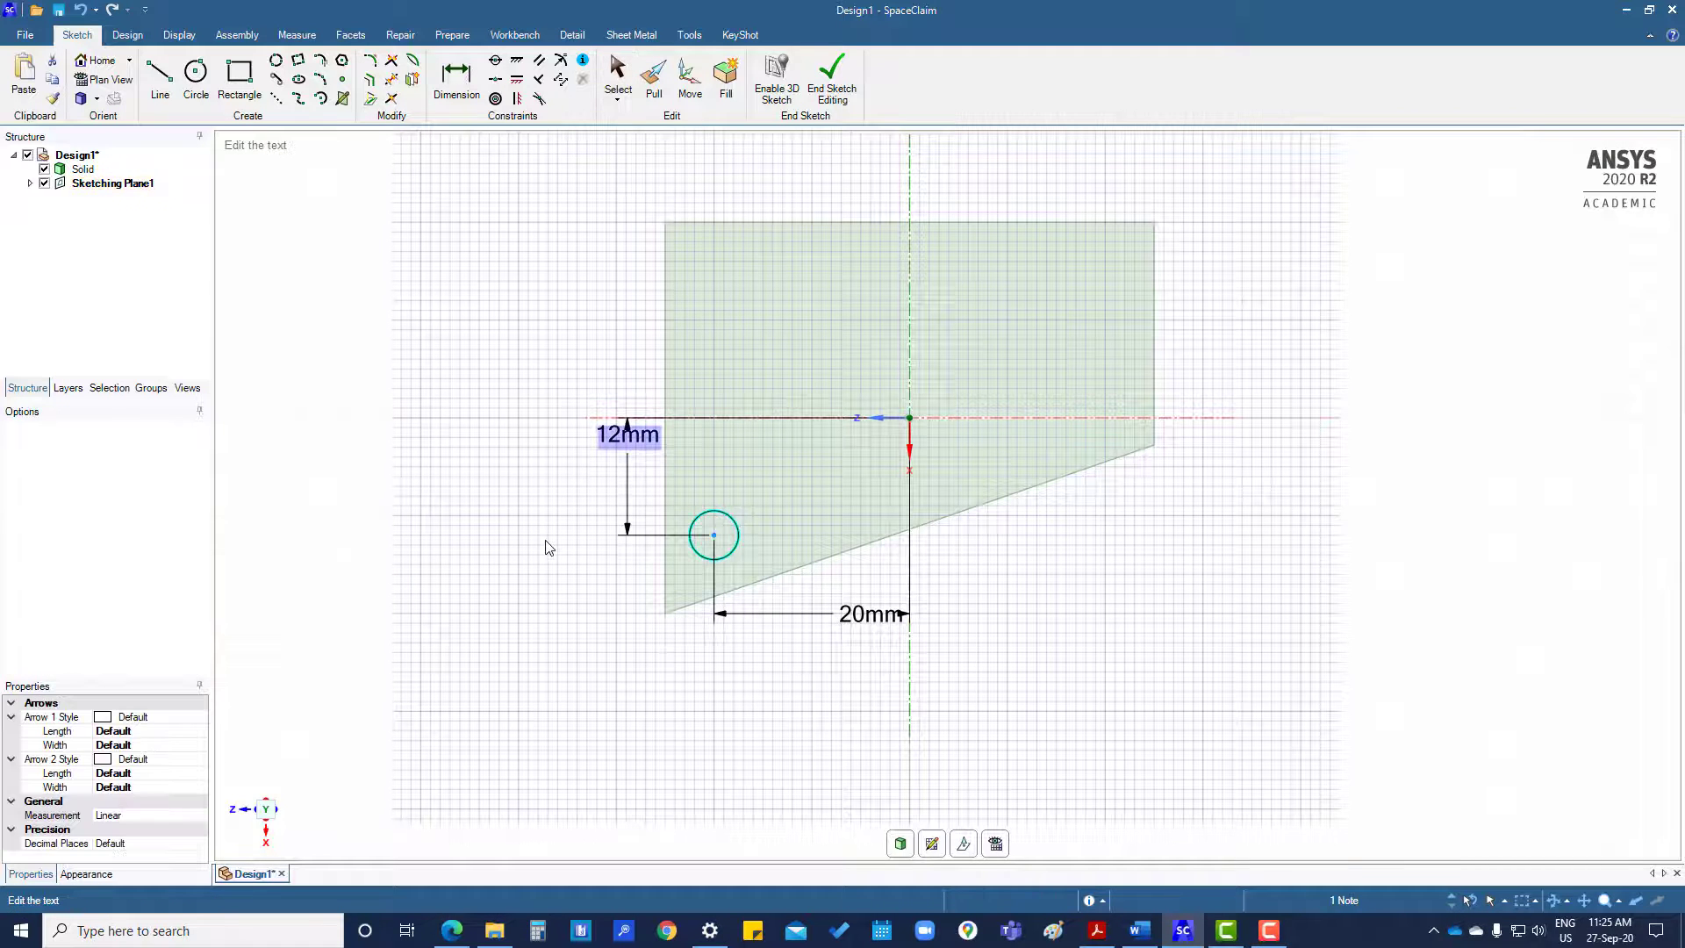
key("BackSpace")
type("10")
key("Return")
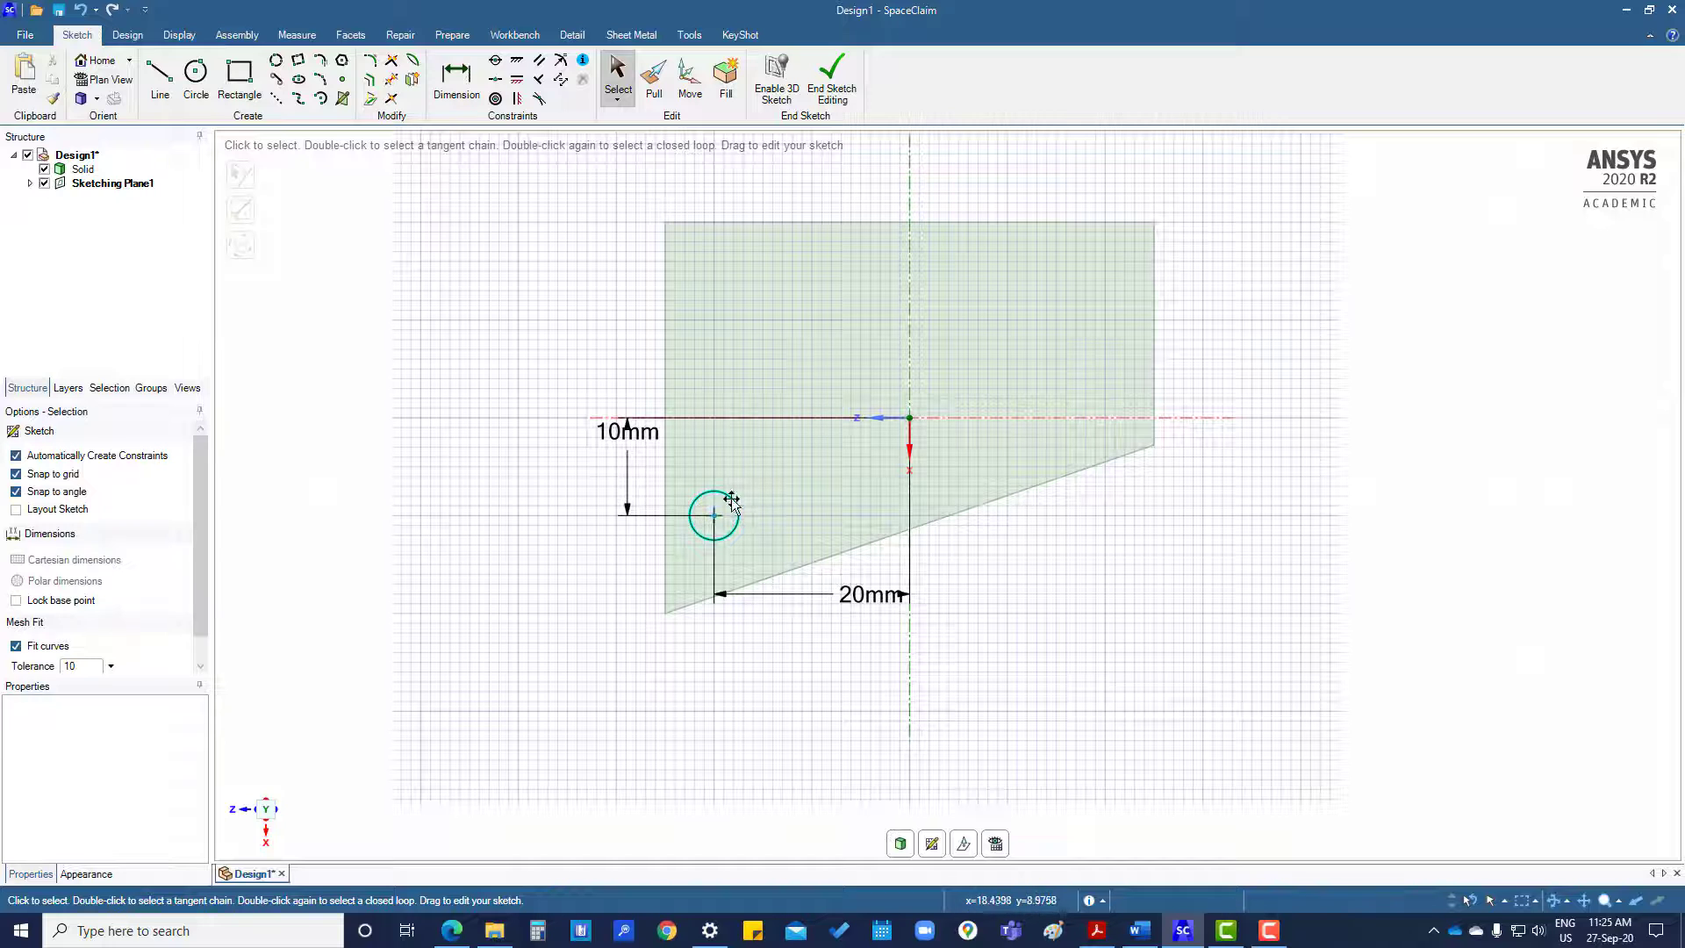
Add a diameter dimension to the circle
left_click(457, 78)
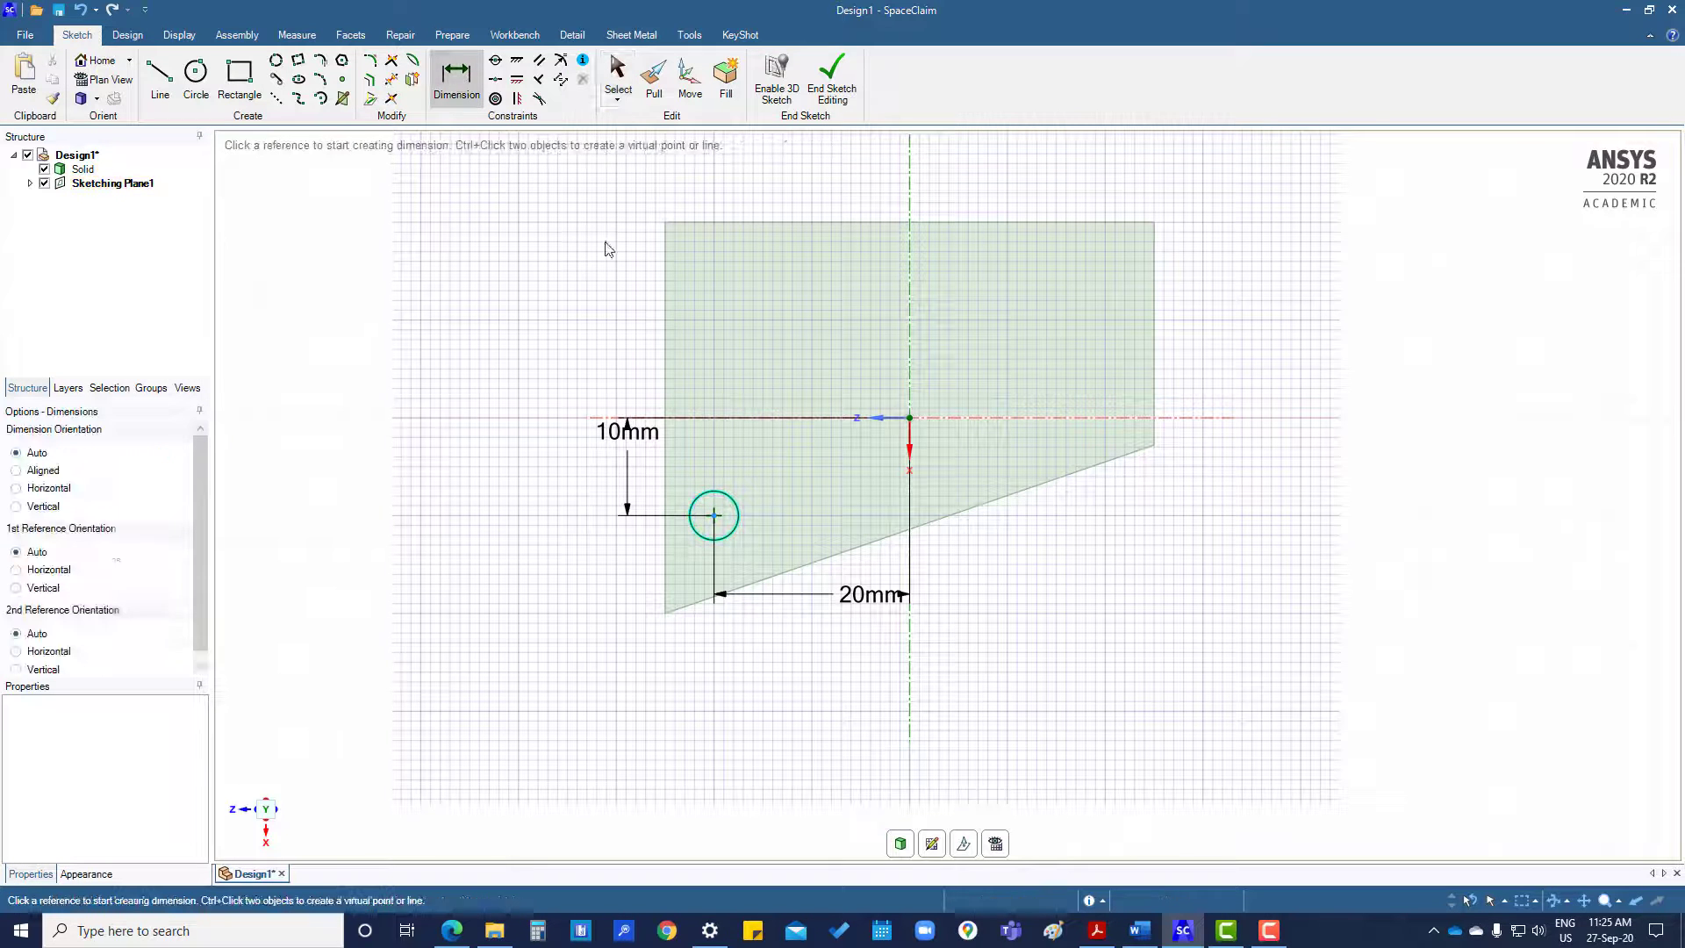
left_click(700, 497)
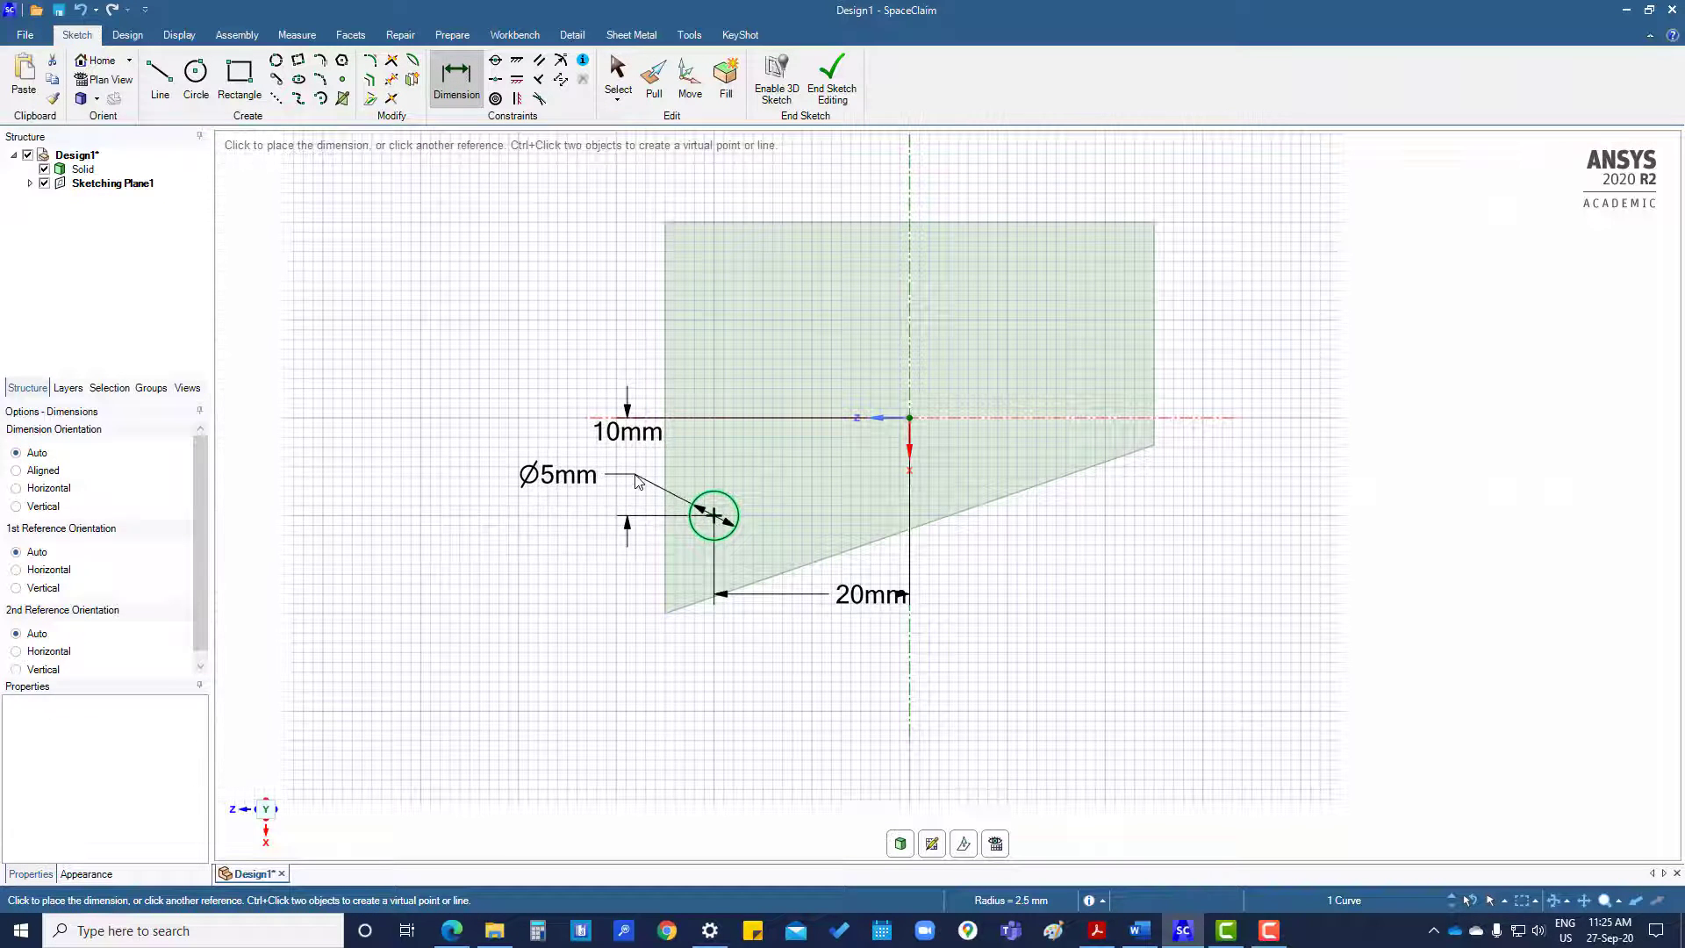
left_click(614, 479)
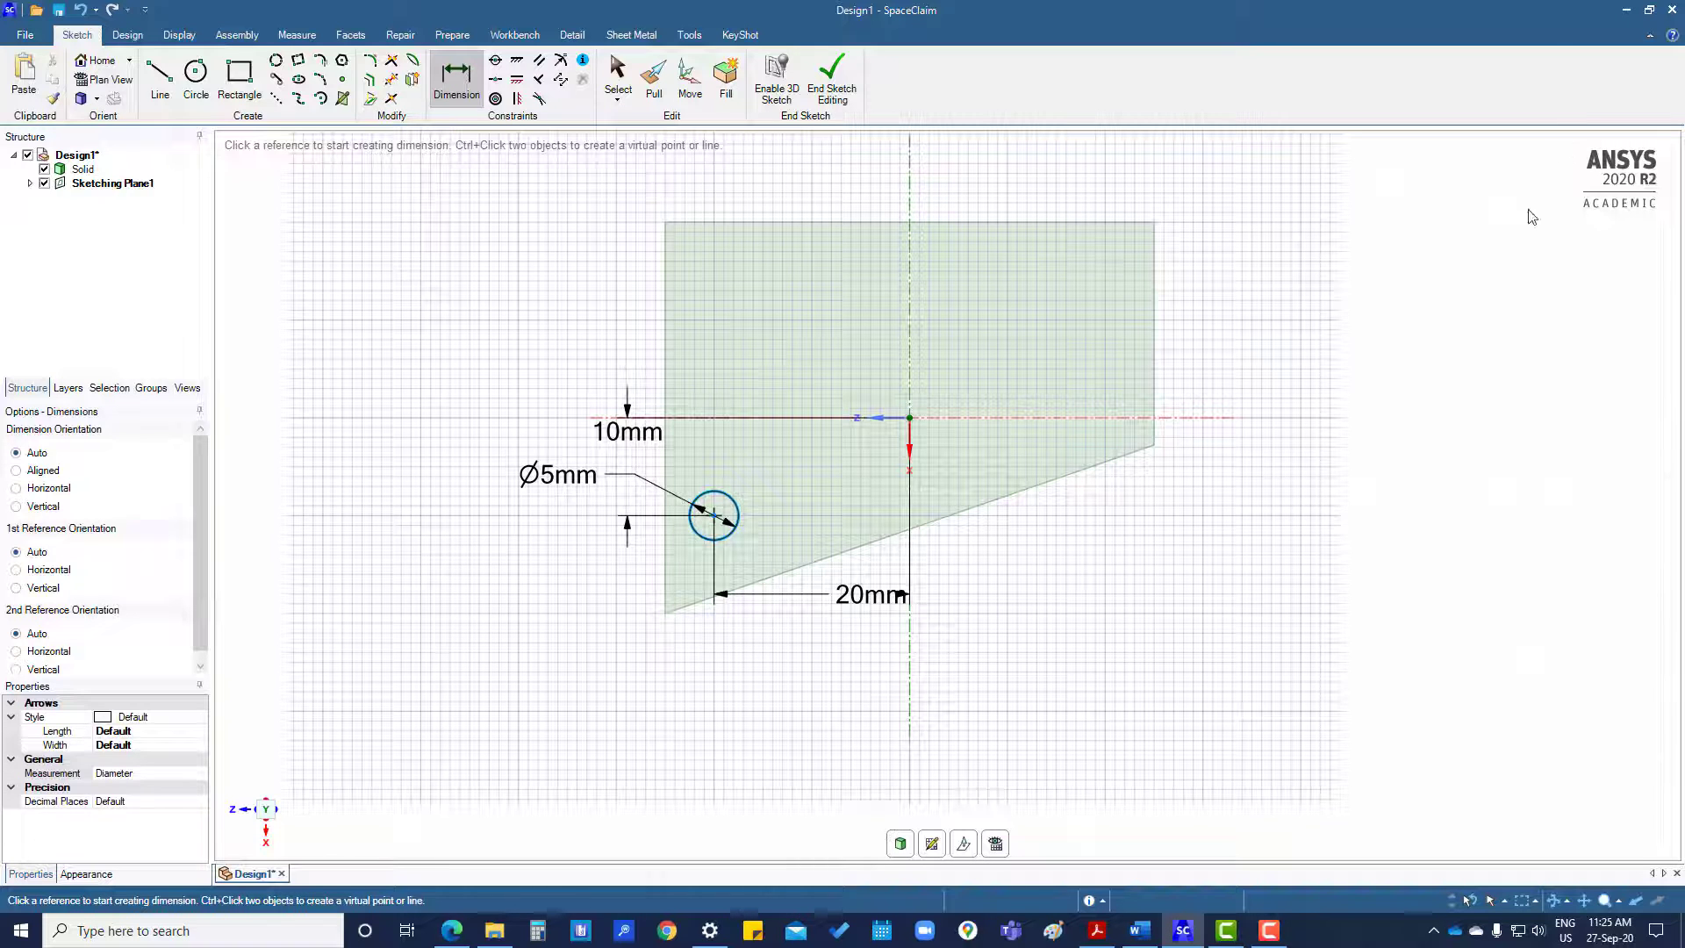
Finish the sketch in 3D mode and cut the circle through the block, using Pull's Up To option with the bottom face
left_click(904, 848)
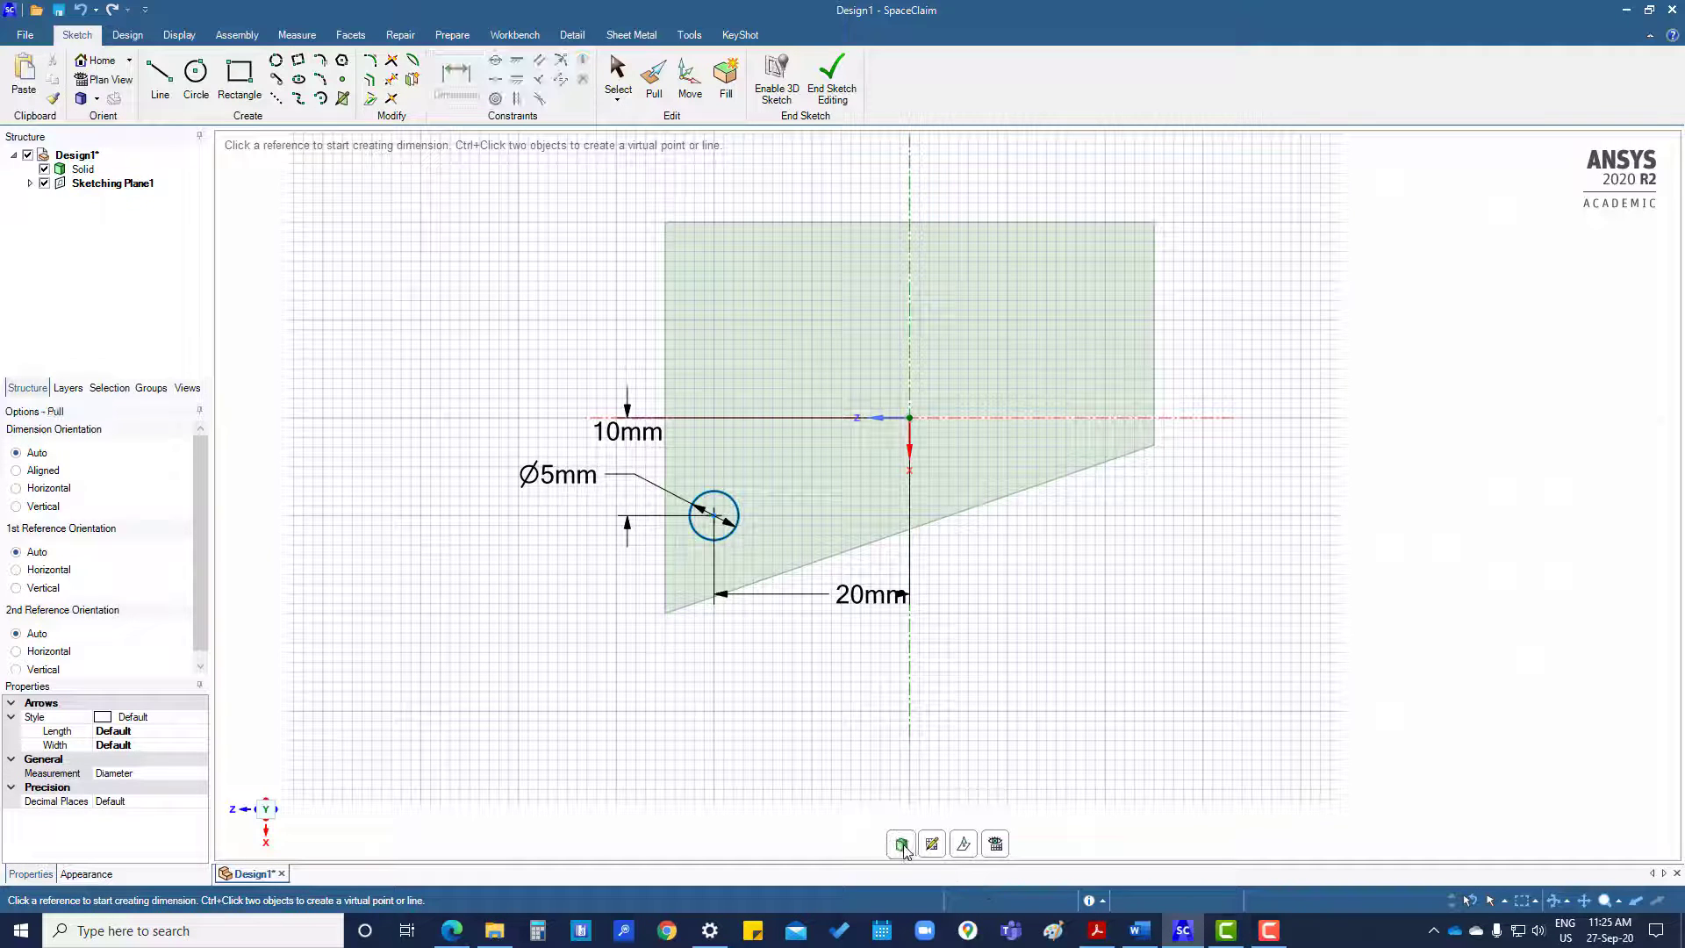
middle_click_drag(770, 686, 772, 553)
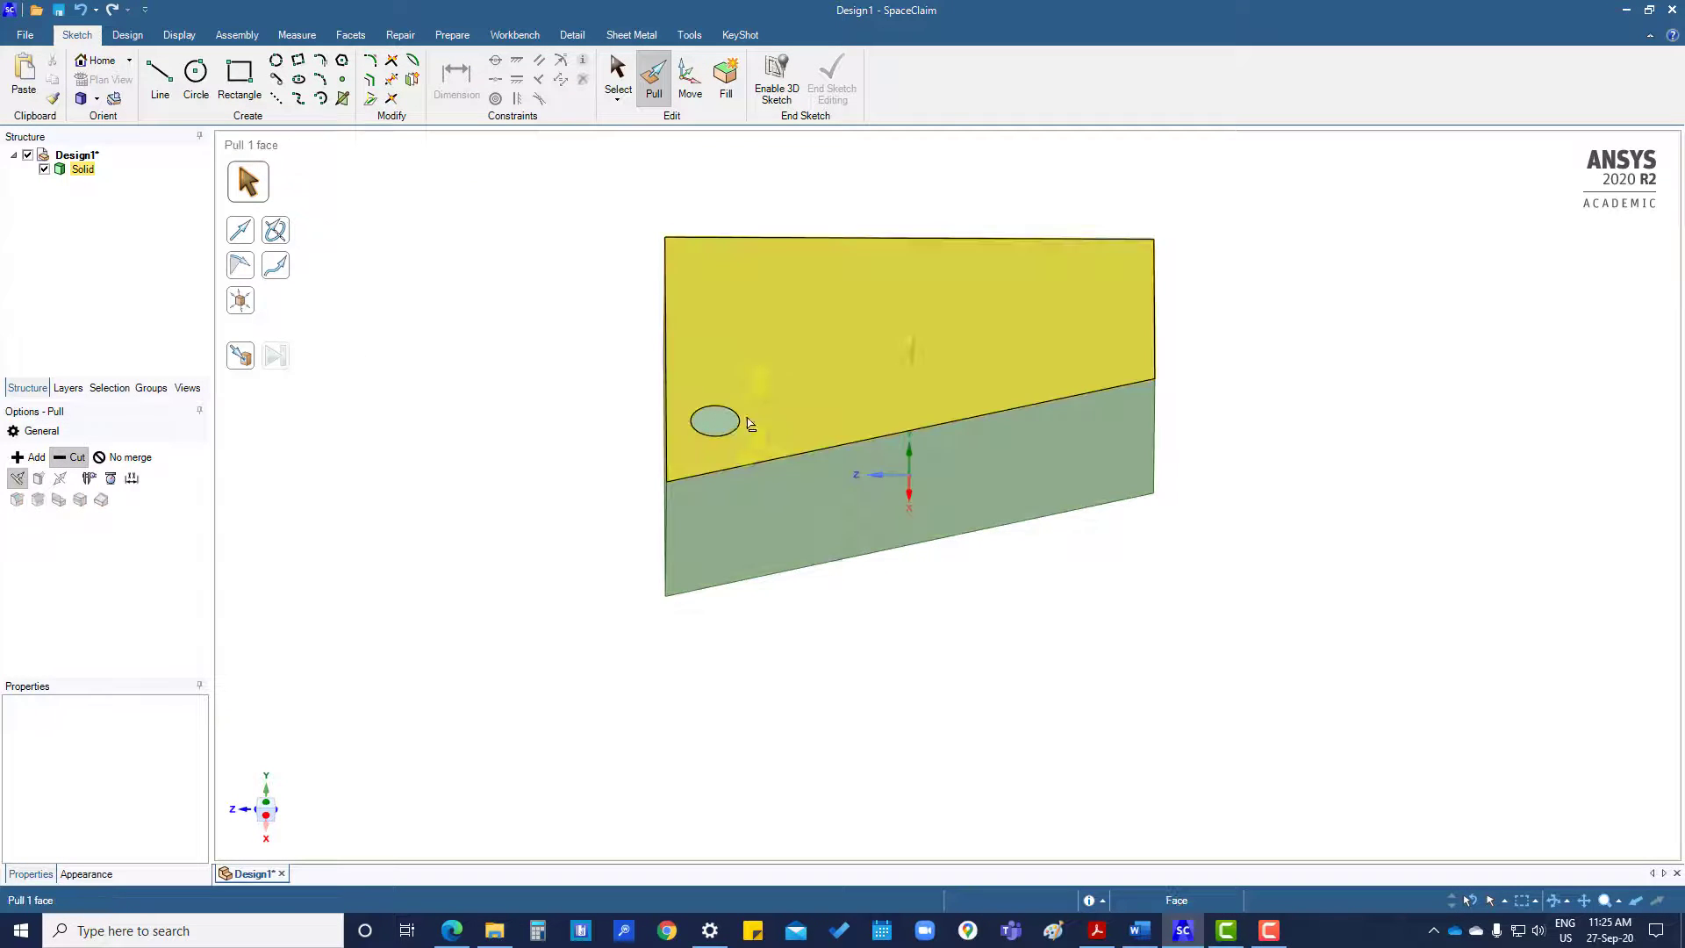
left_click(712, 430)
key("Escape")
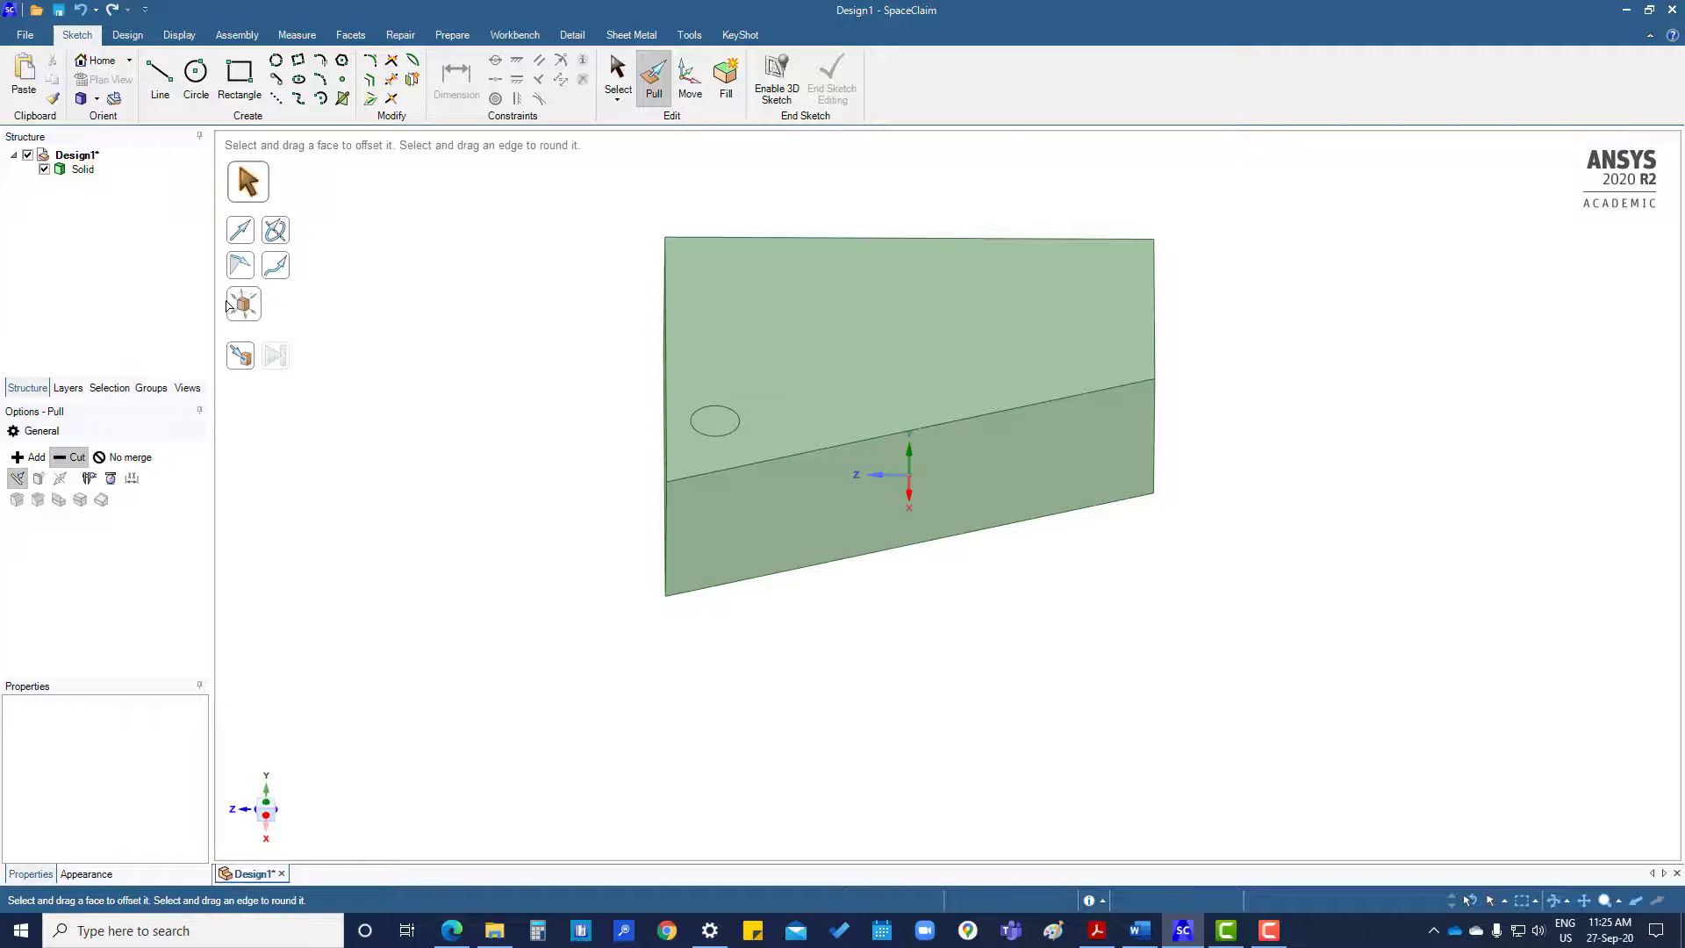
left_click(248, 360)
left_click(713, 420)
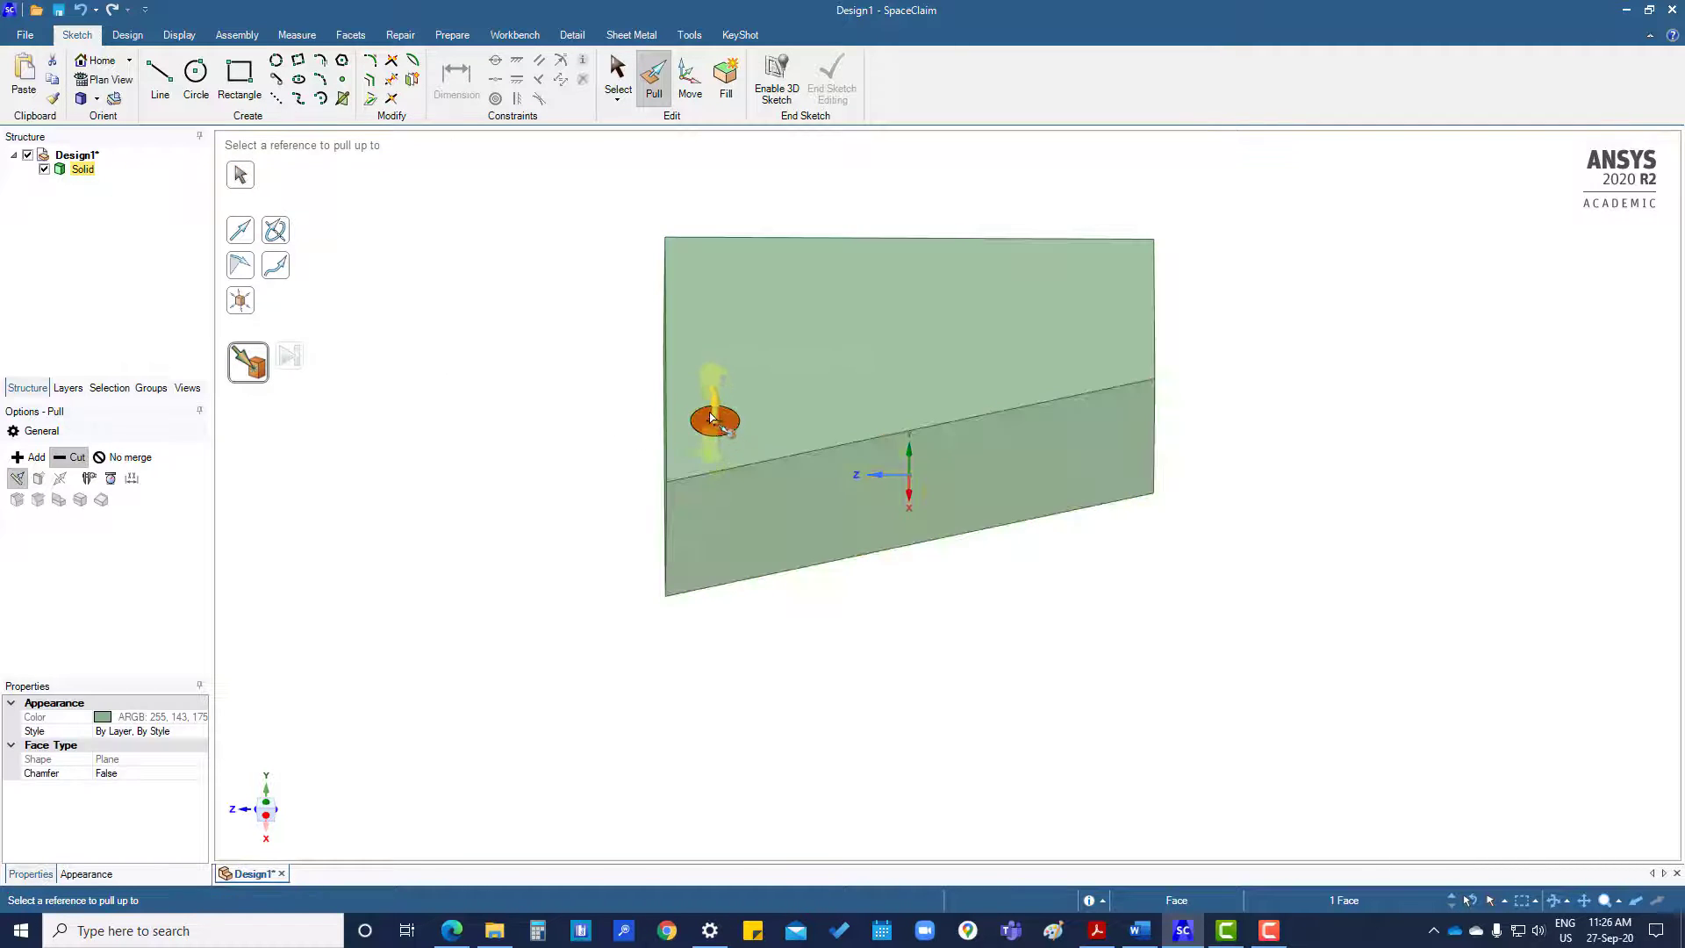
middle_click_drag(771, 620, 757, 425)
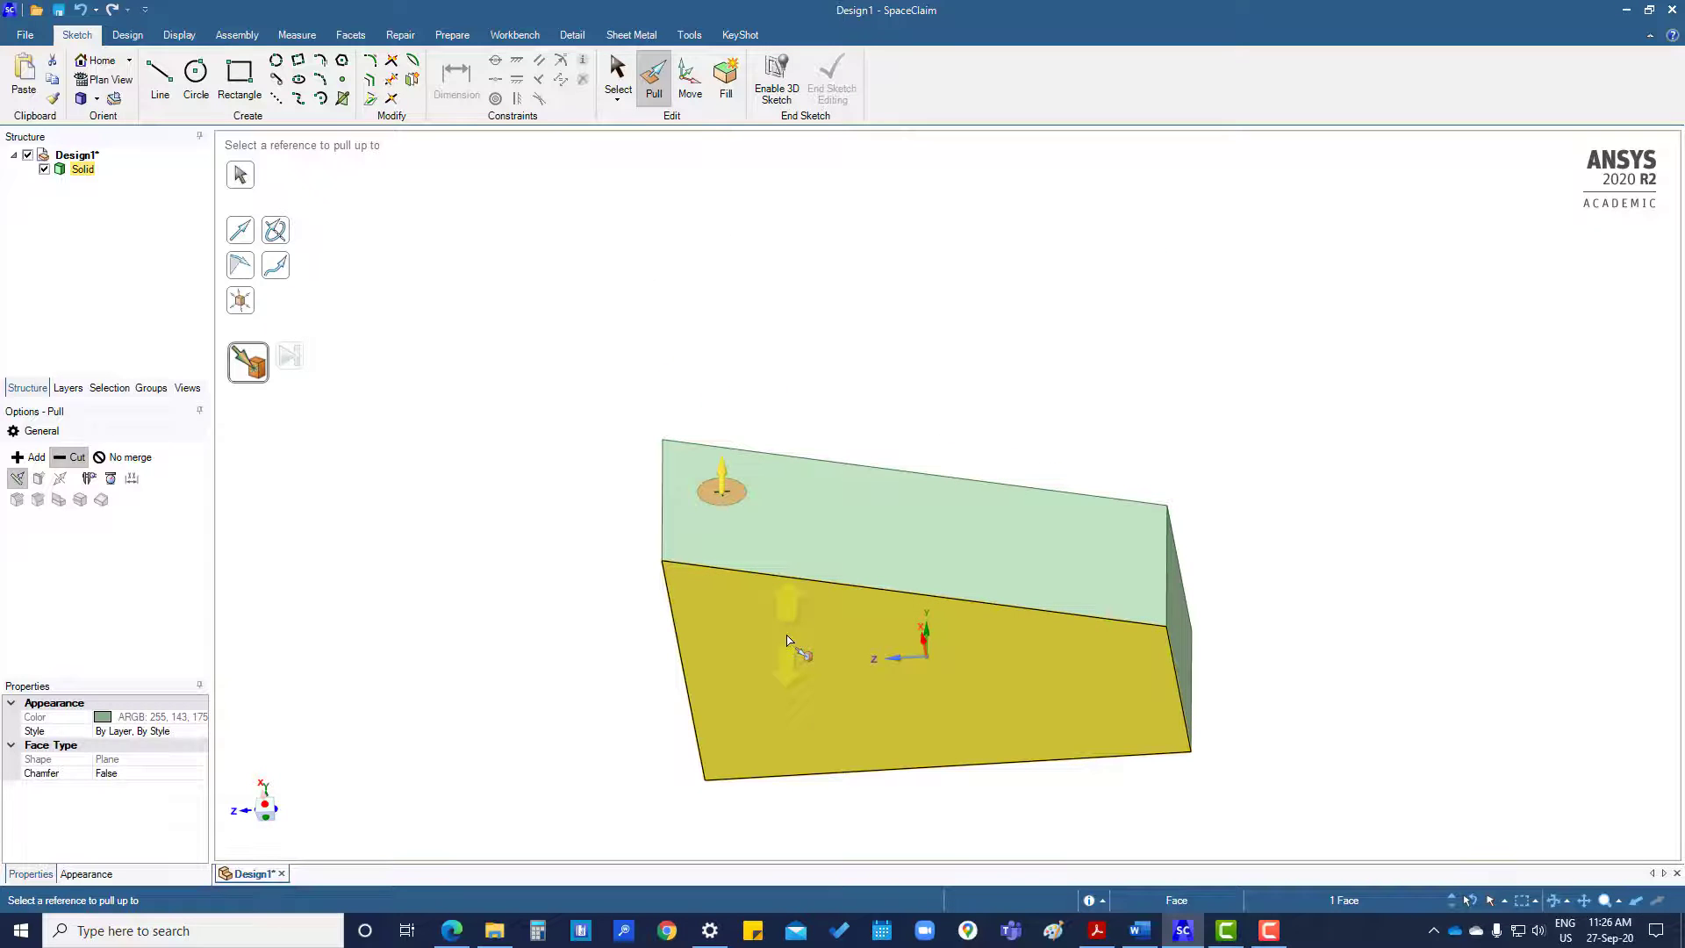
left_click(790, 614)
middle_click_drag(929, 409, 895, 669)
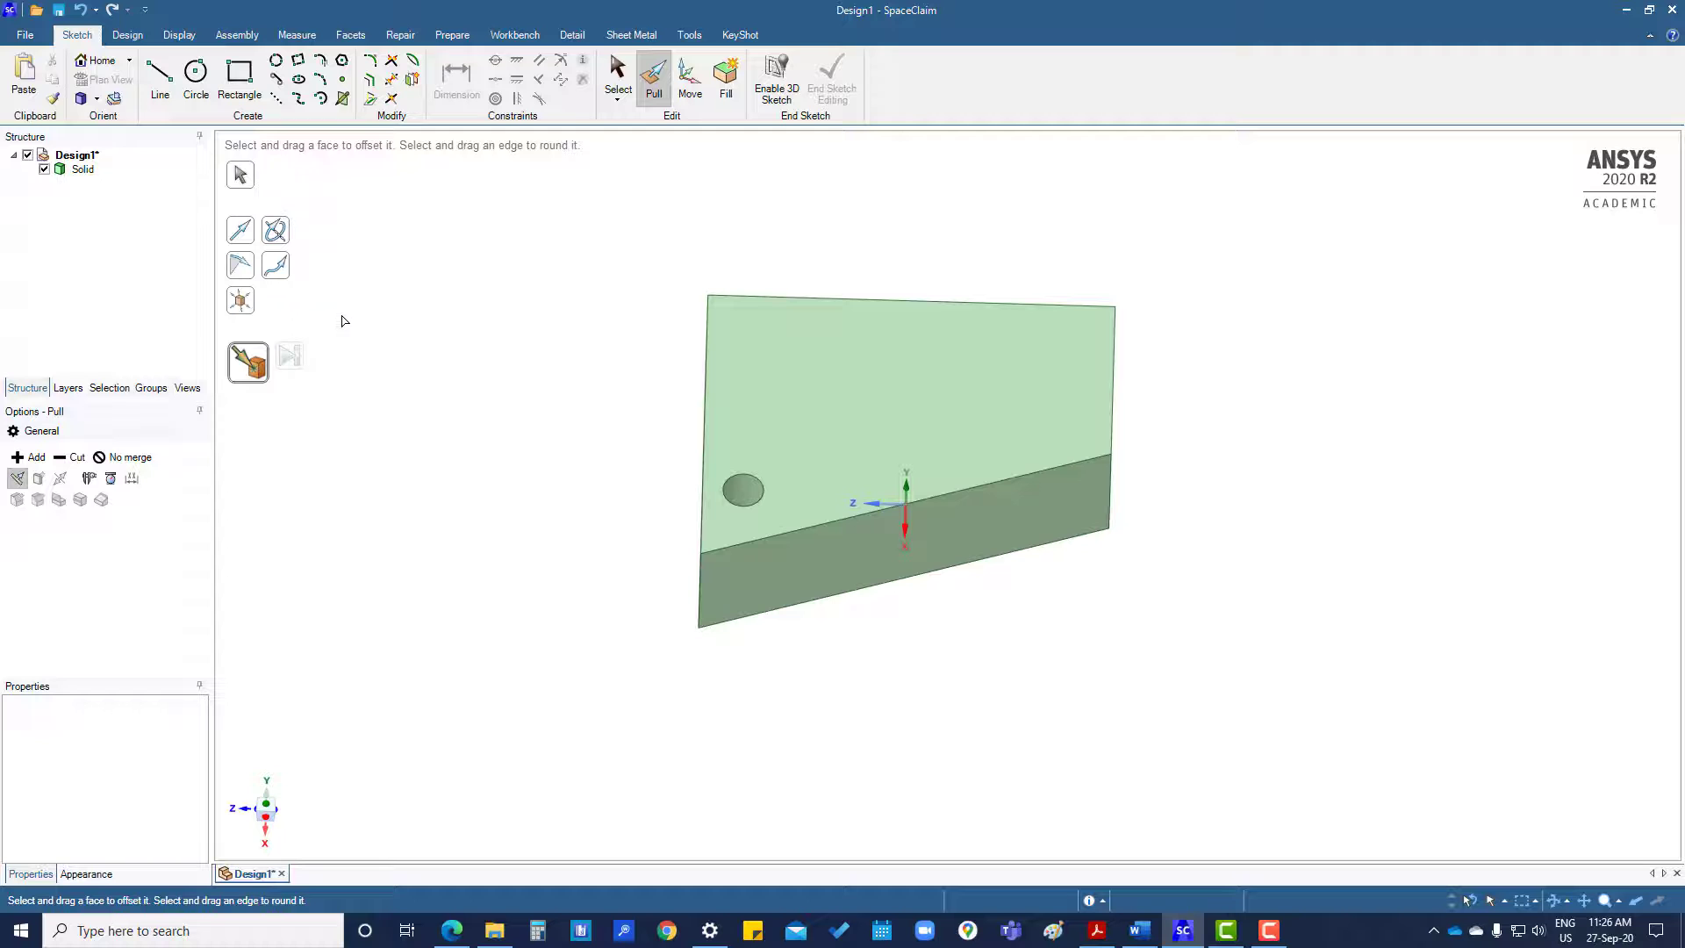
left_click(993, 440)
mouse_move(992, 440)
middle_mouse_down()
mouse_move(1010, 491)
mouse_move(997, 470)
middle_mouse_up()
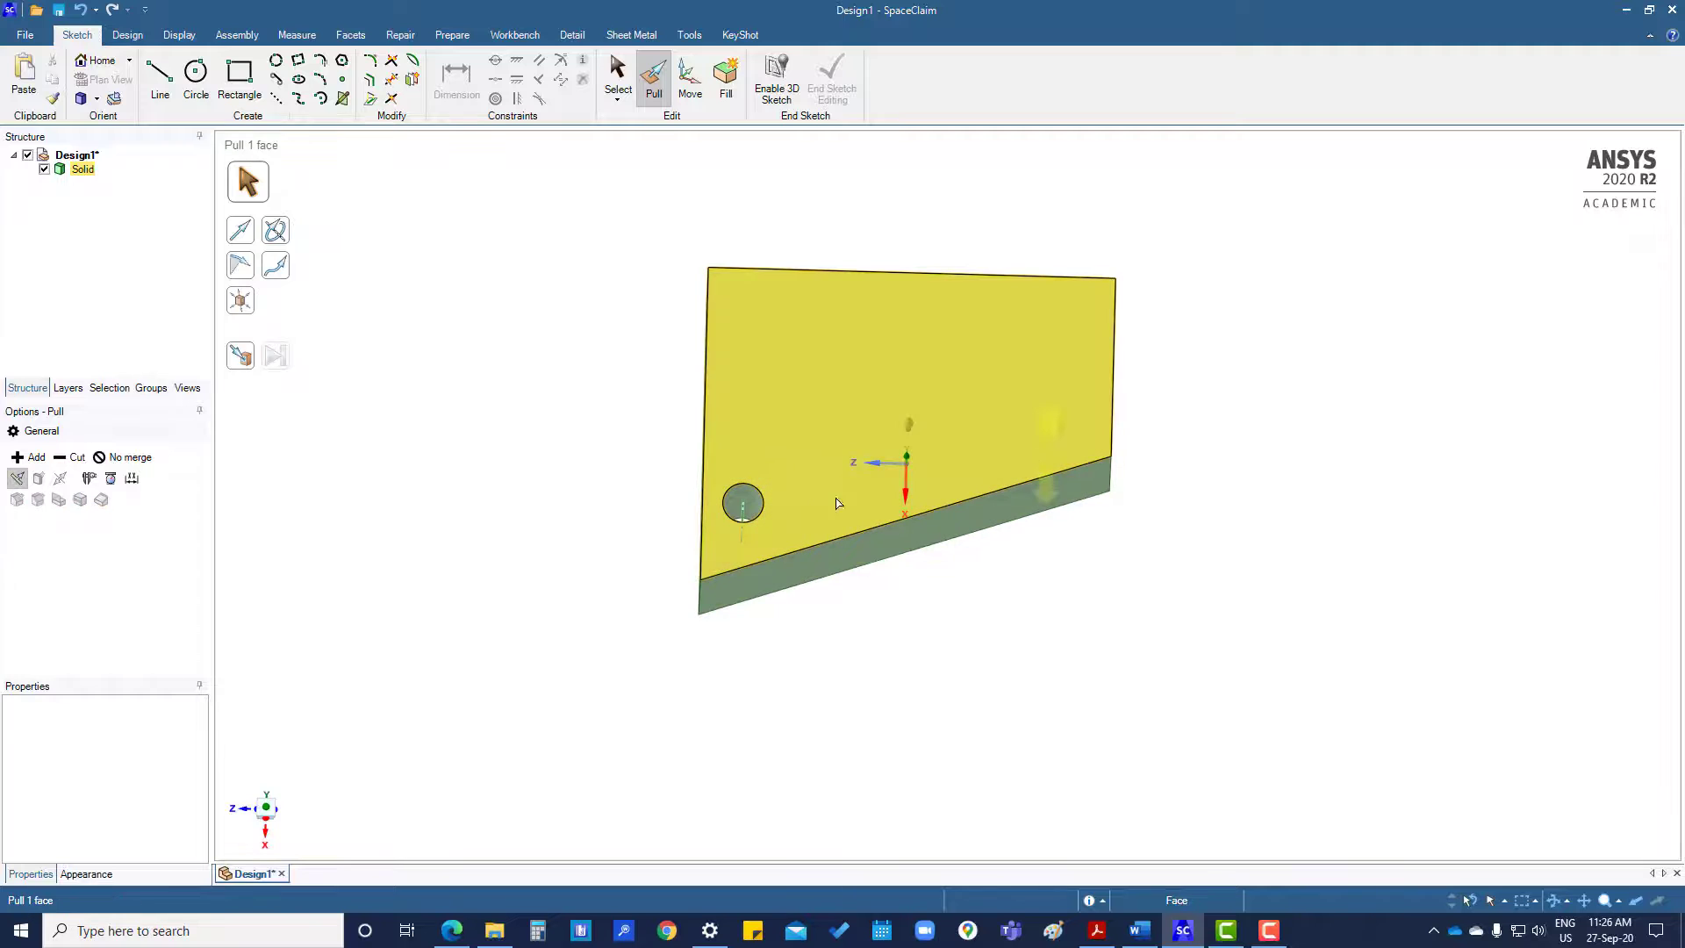
key("Escape")
left_click(709, 579)
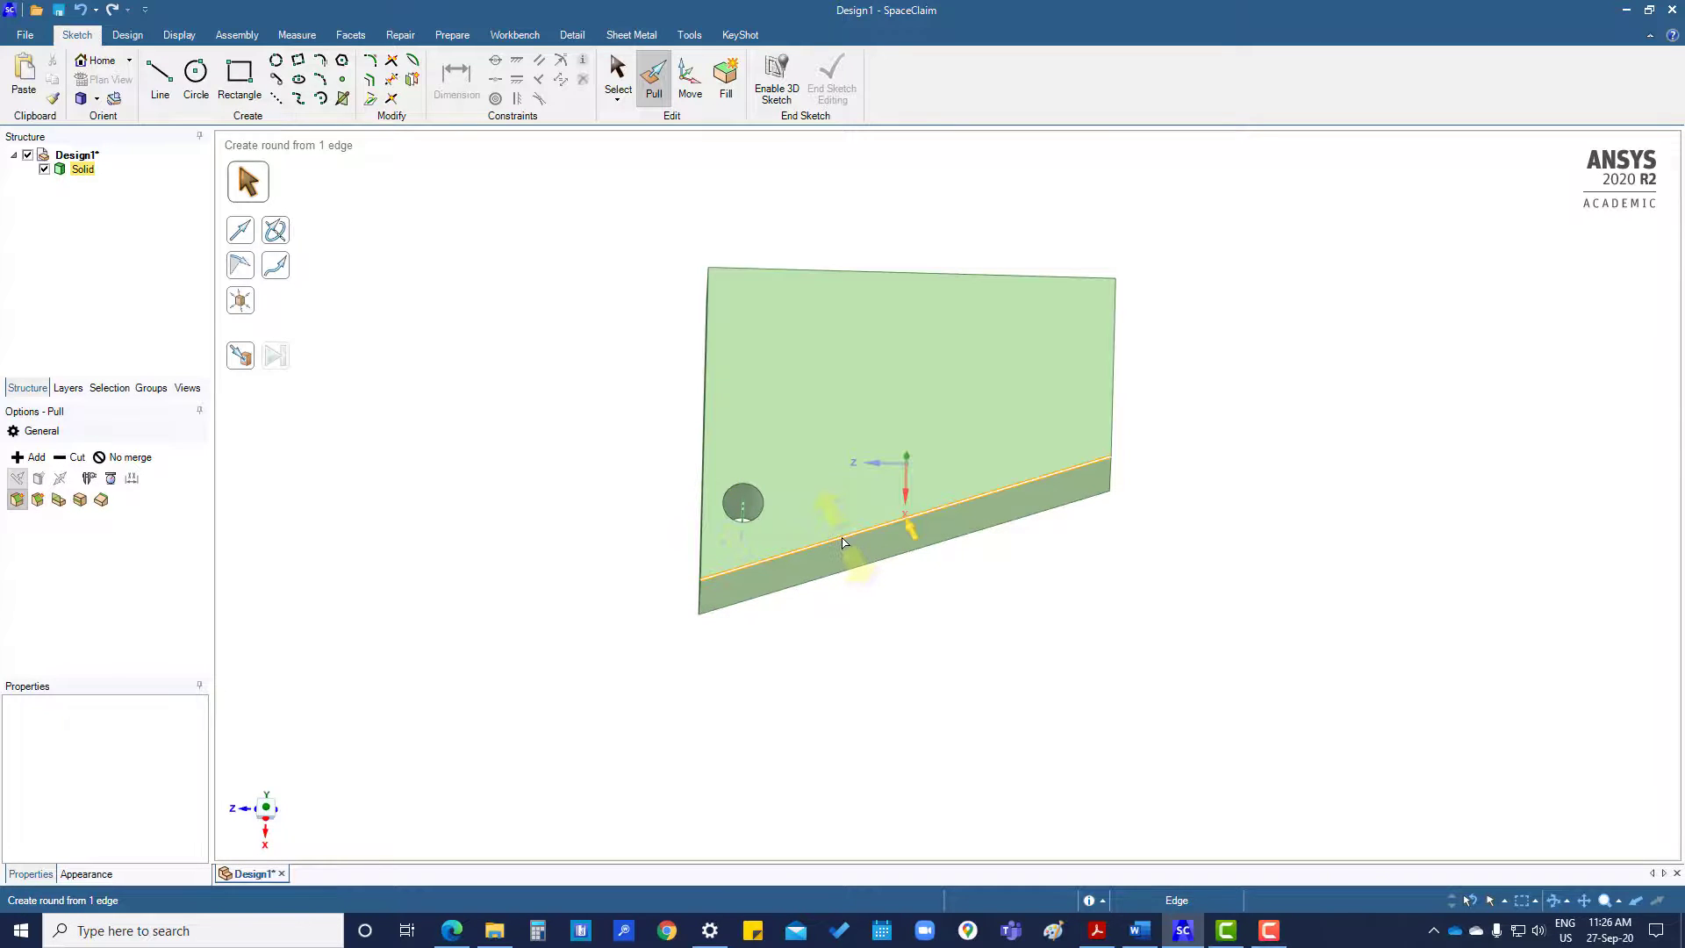
left_click(584, 288)
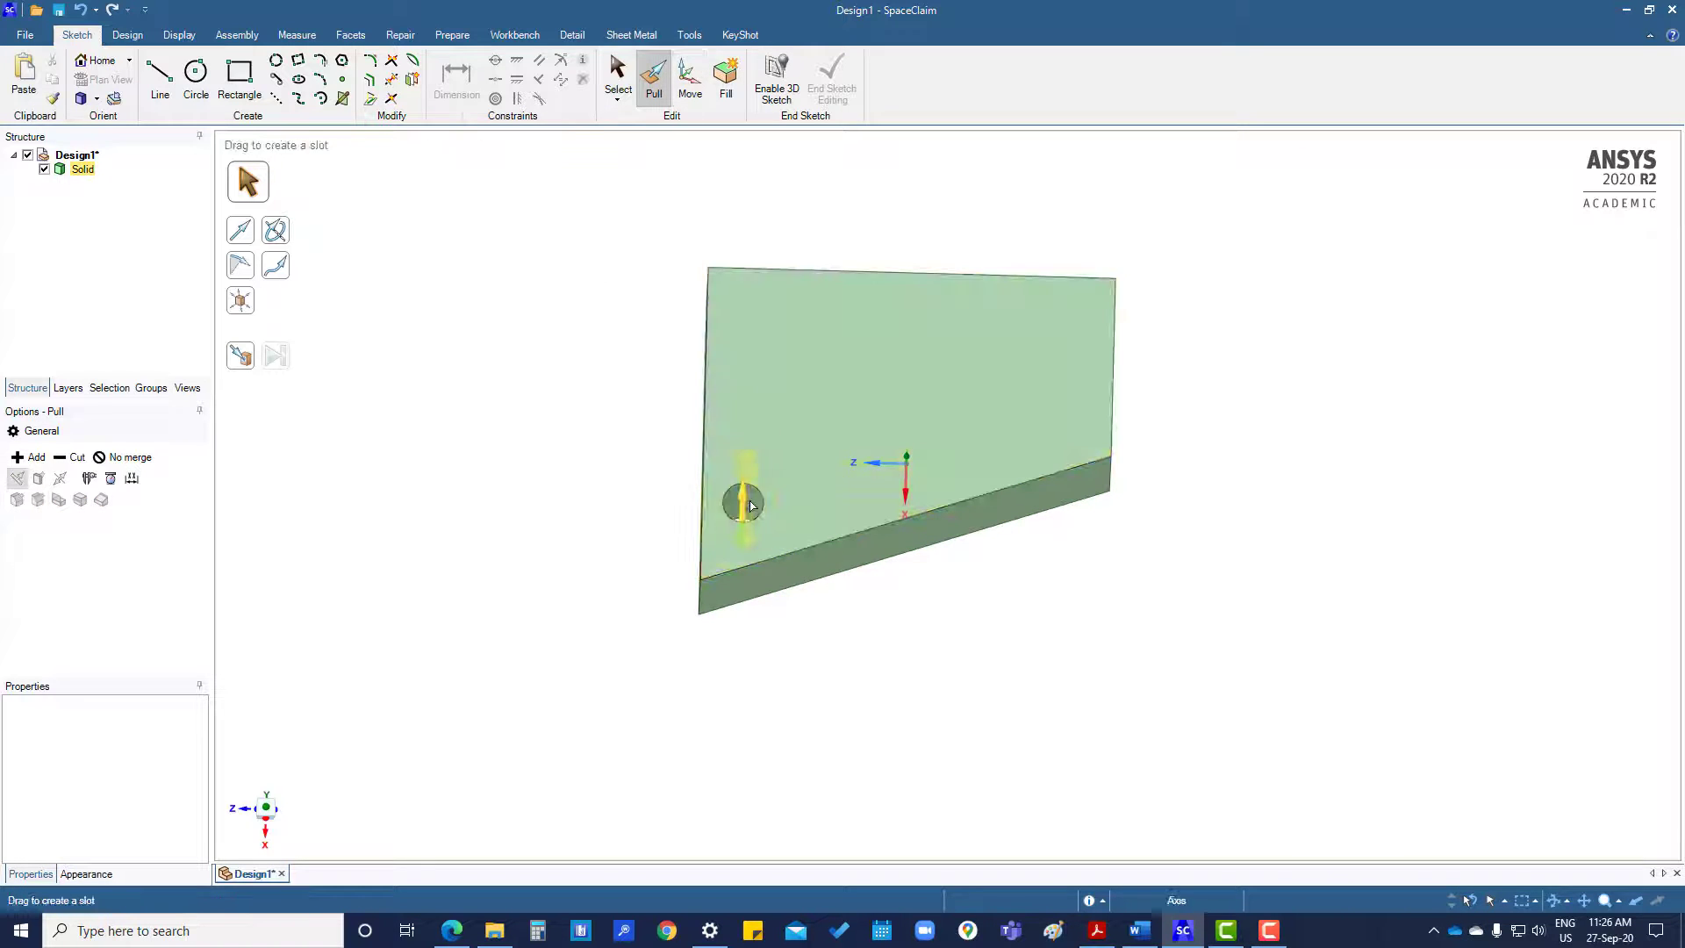
Select the hole's cylindrical face with the Move tool and align the move handle to the slanted top edge
left_click(686, 72)
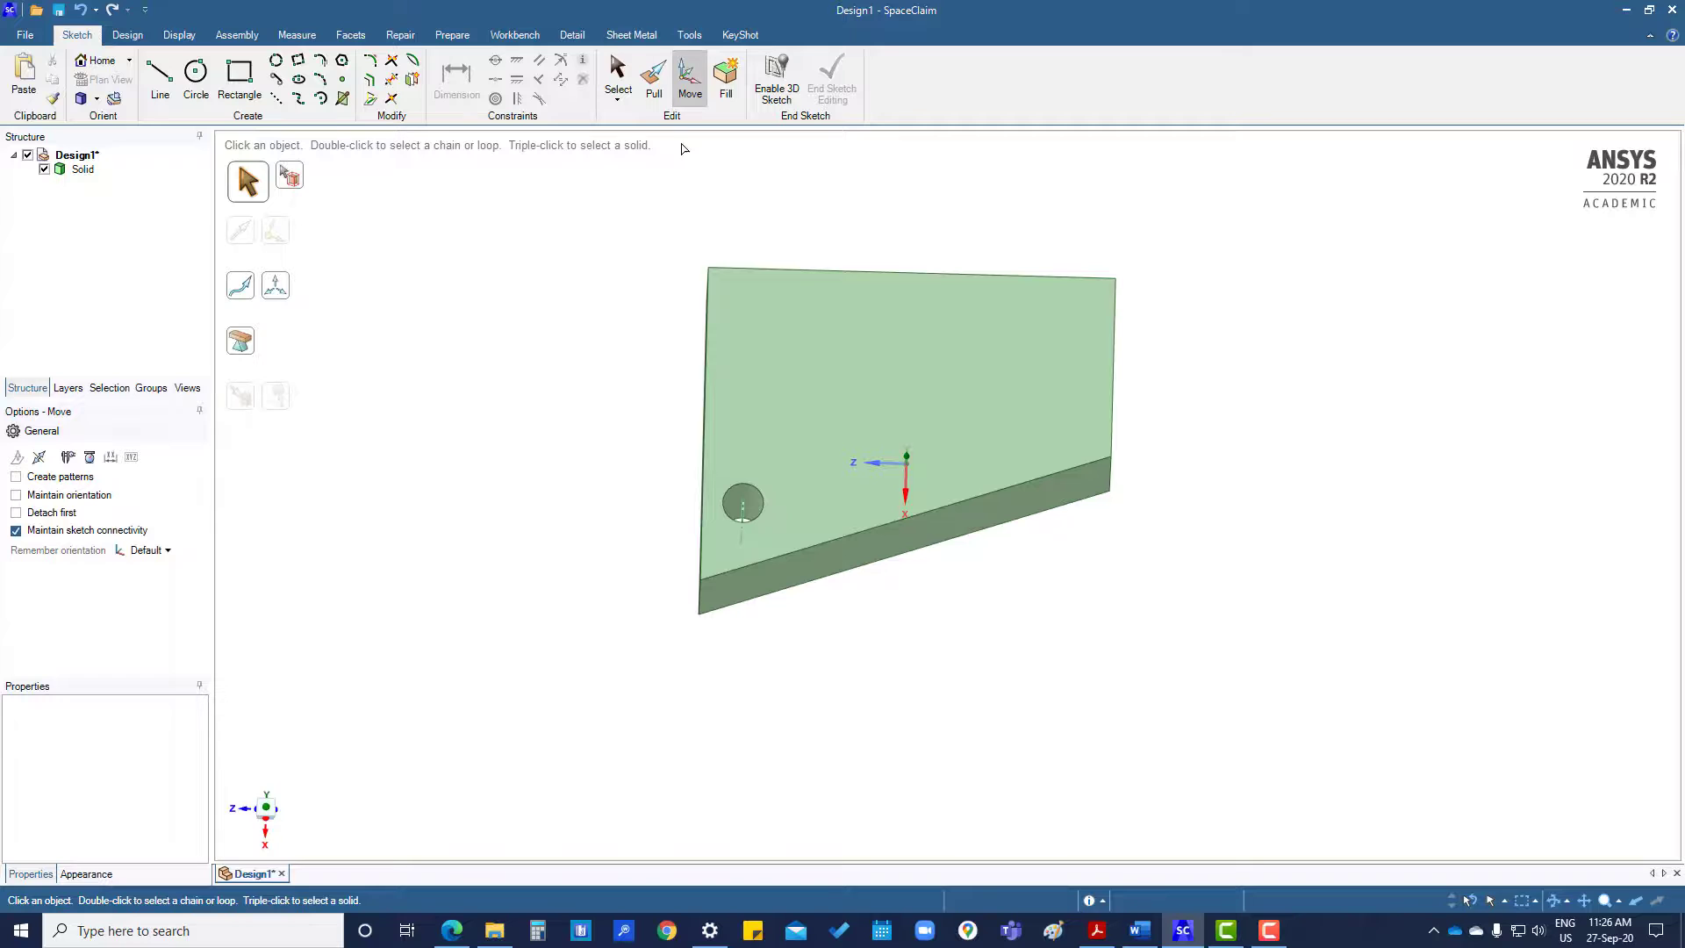
left_click(750, 507)
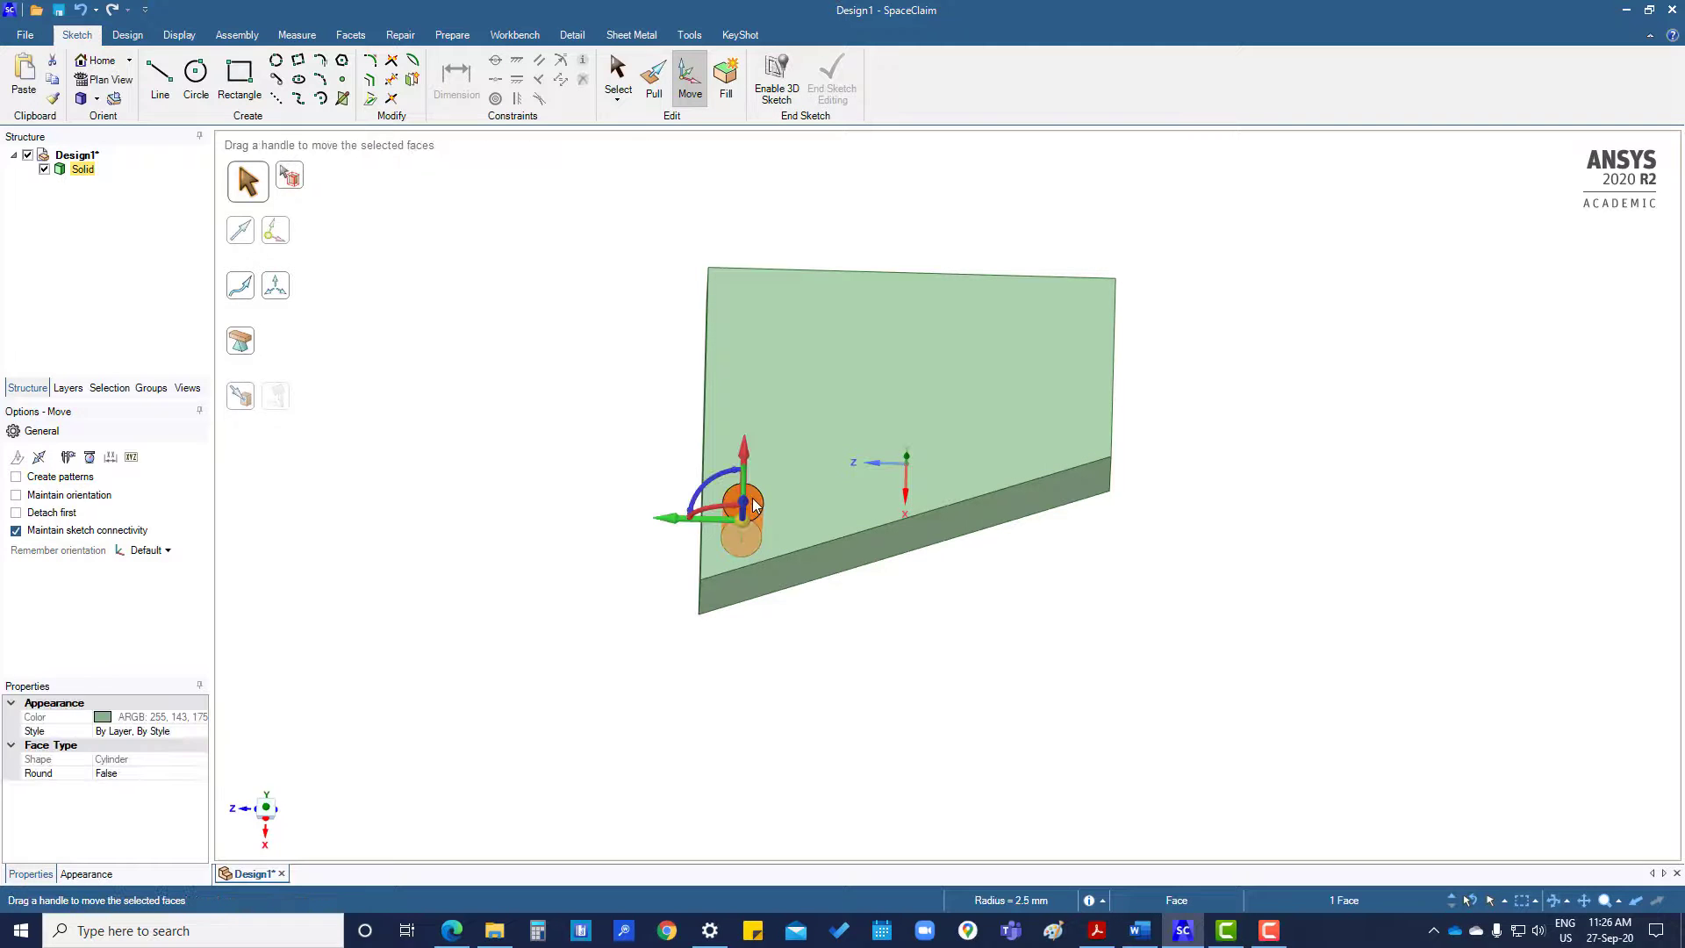
middle_click_drag(883, 600, 734, 539)
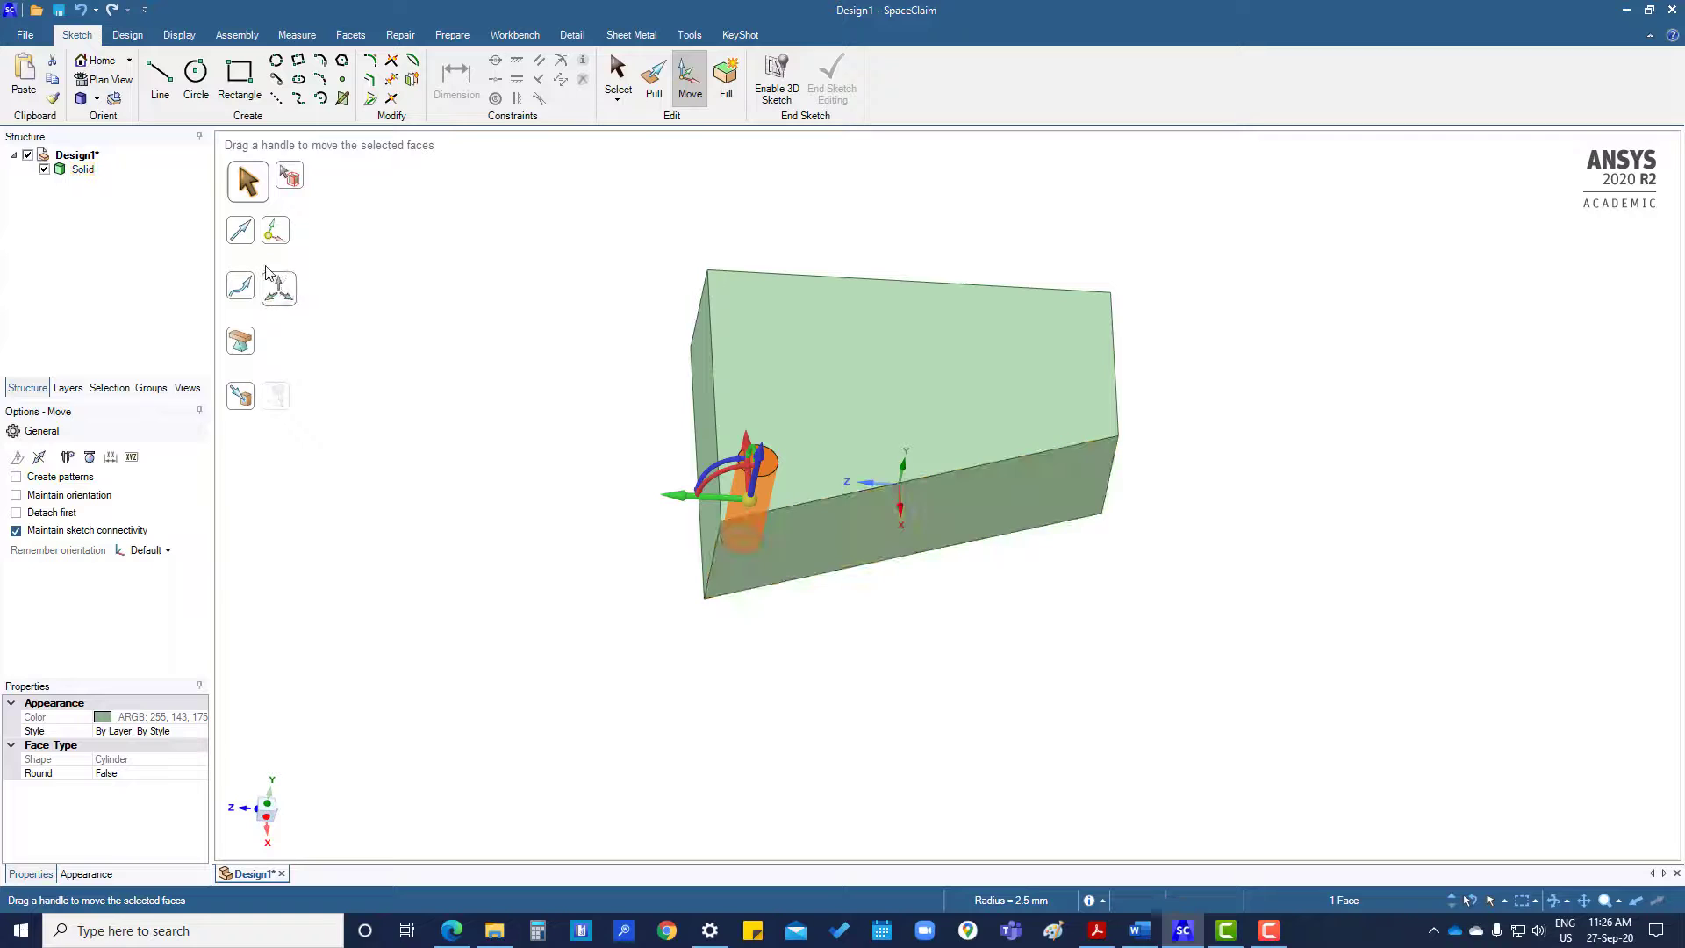
left_click(246, 235)
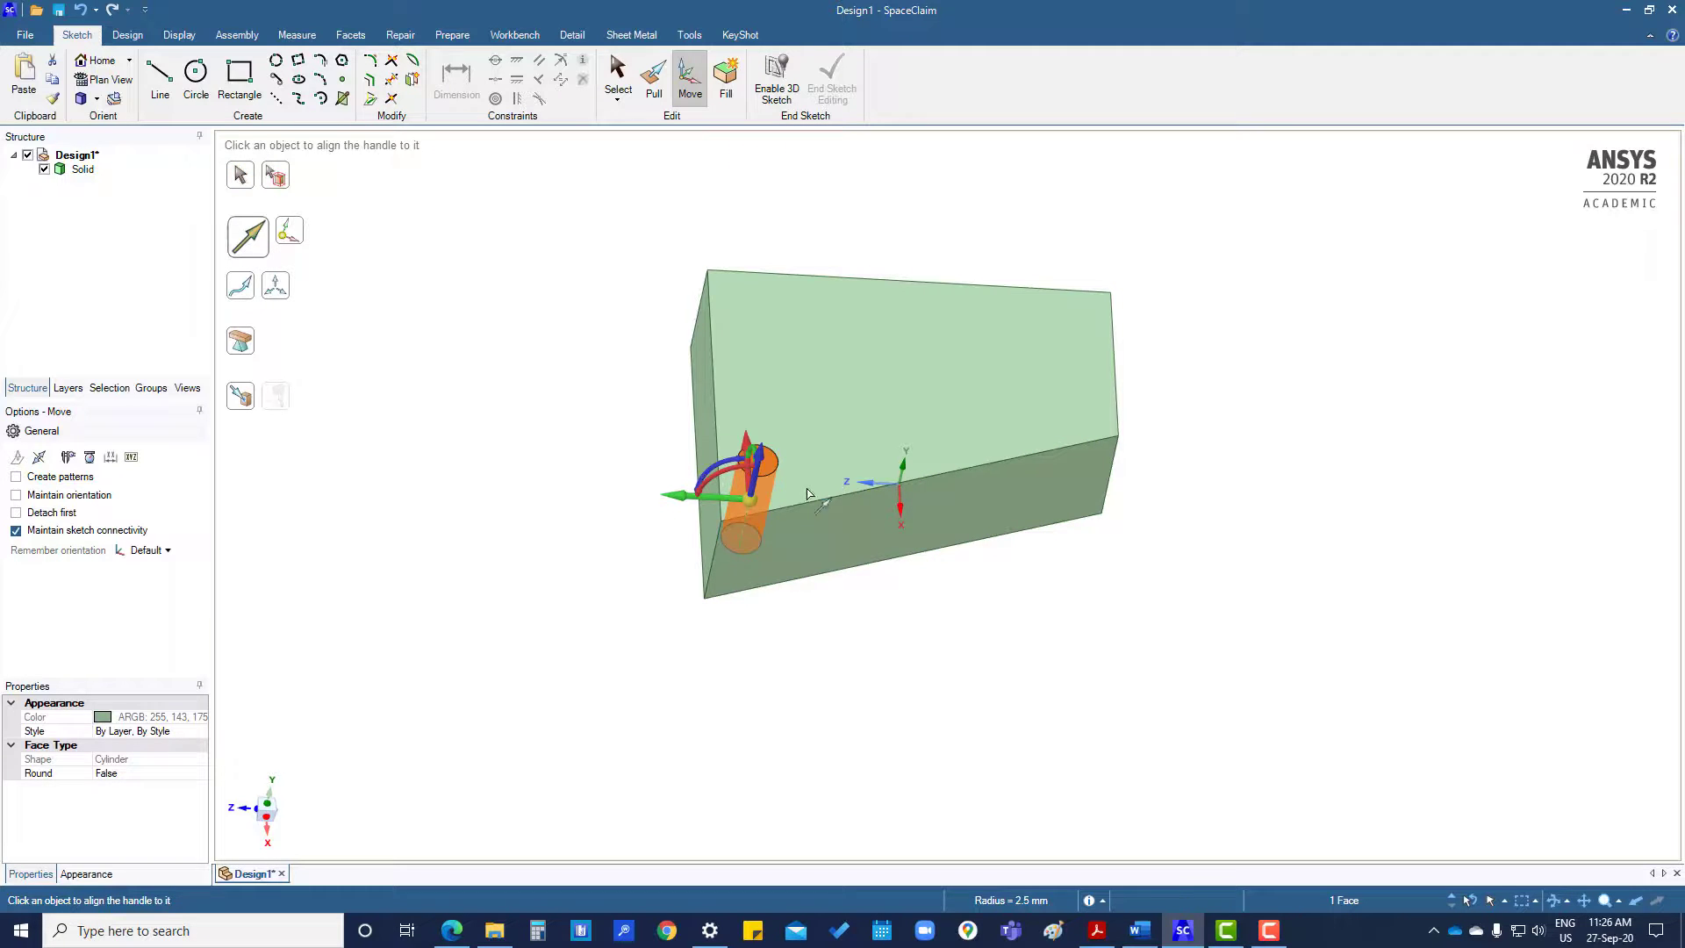
left_click(812, 499)
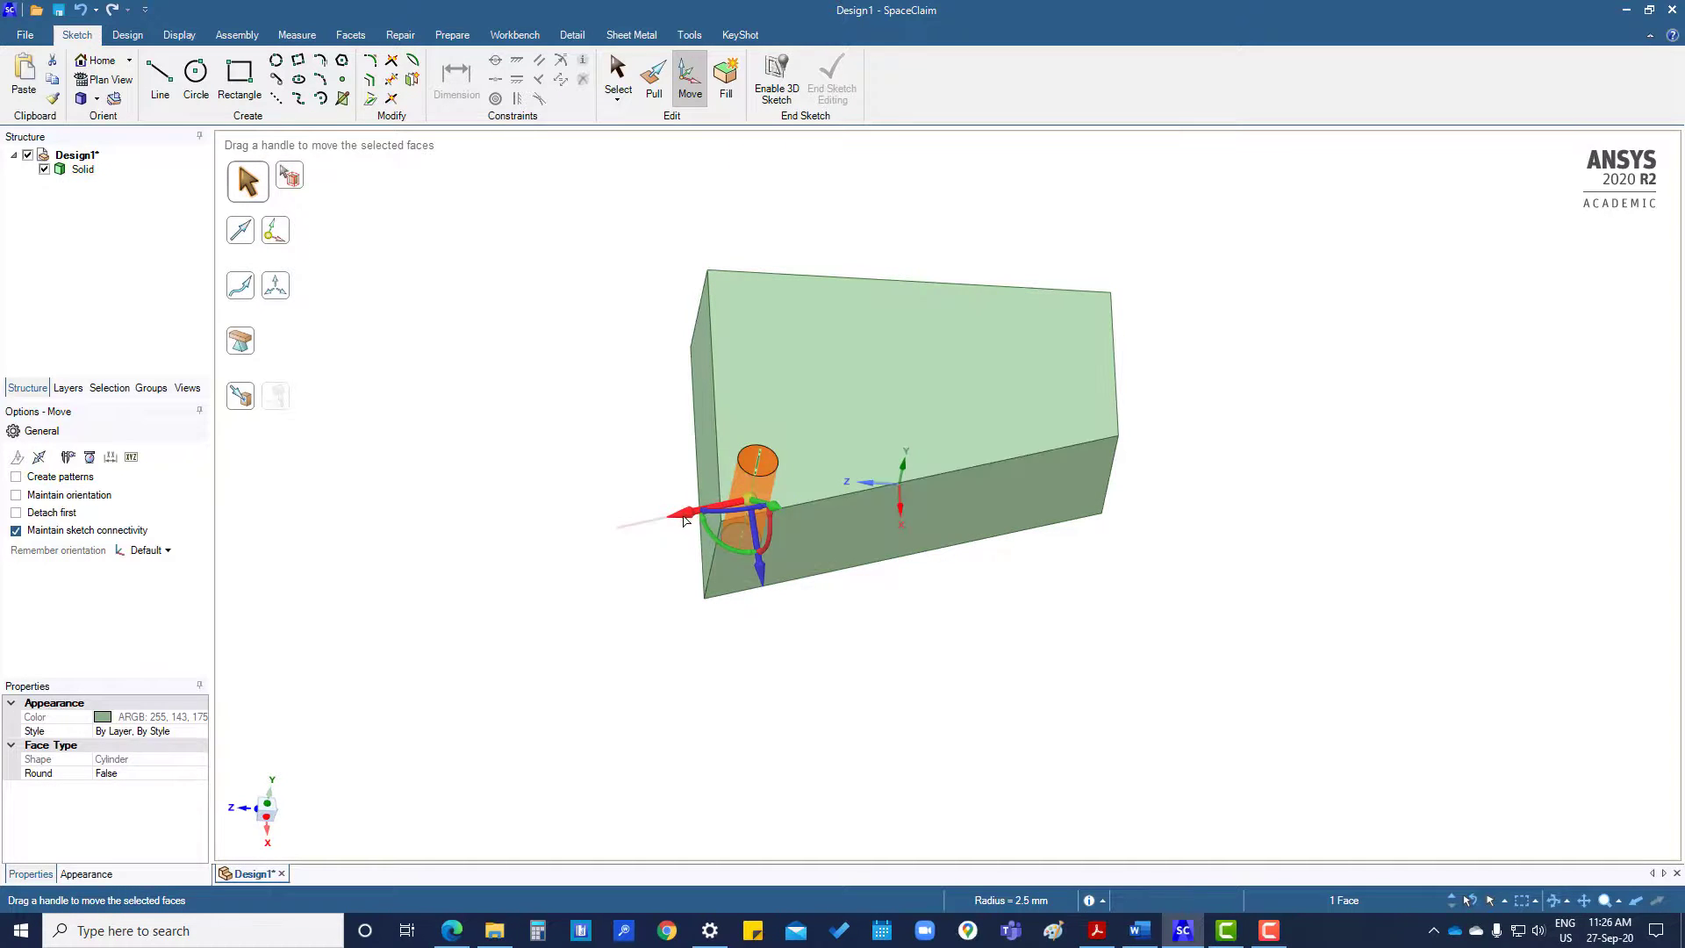
Move the hole 25 mm parallel to the slanted edge toward the block's narrow end, and clear the selection
left_click_drag(689, 520, 869, 477)
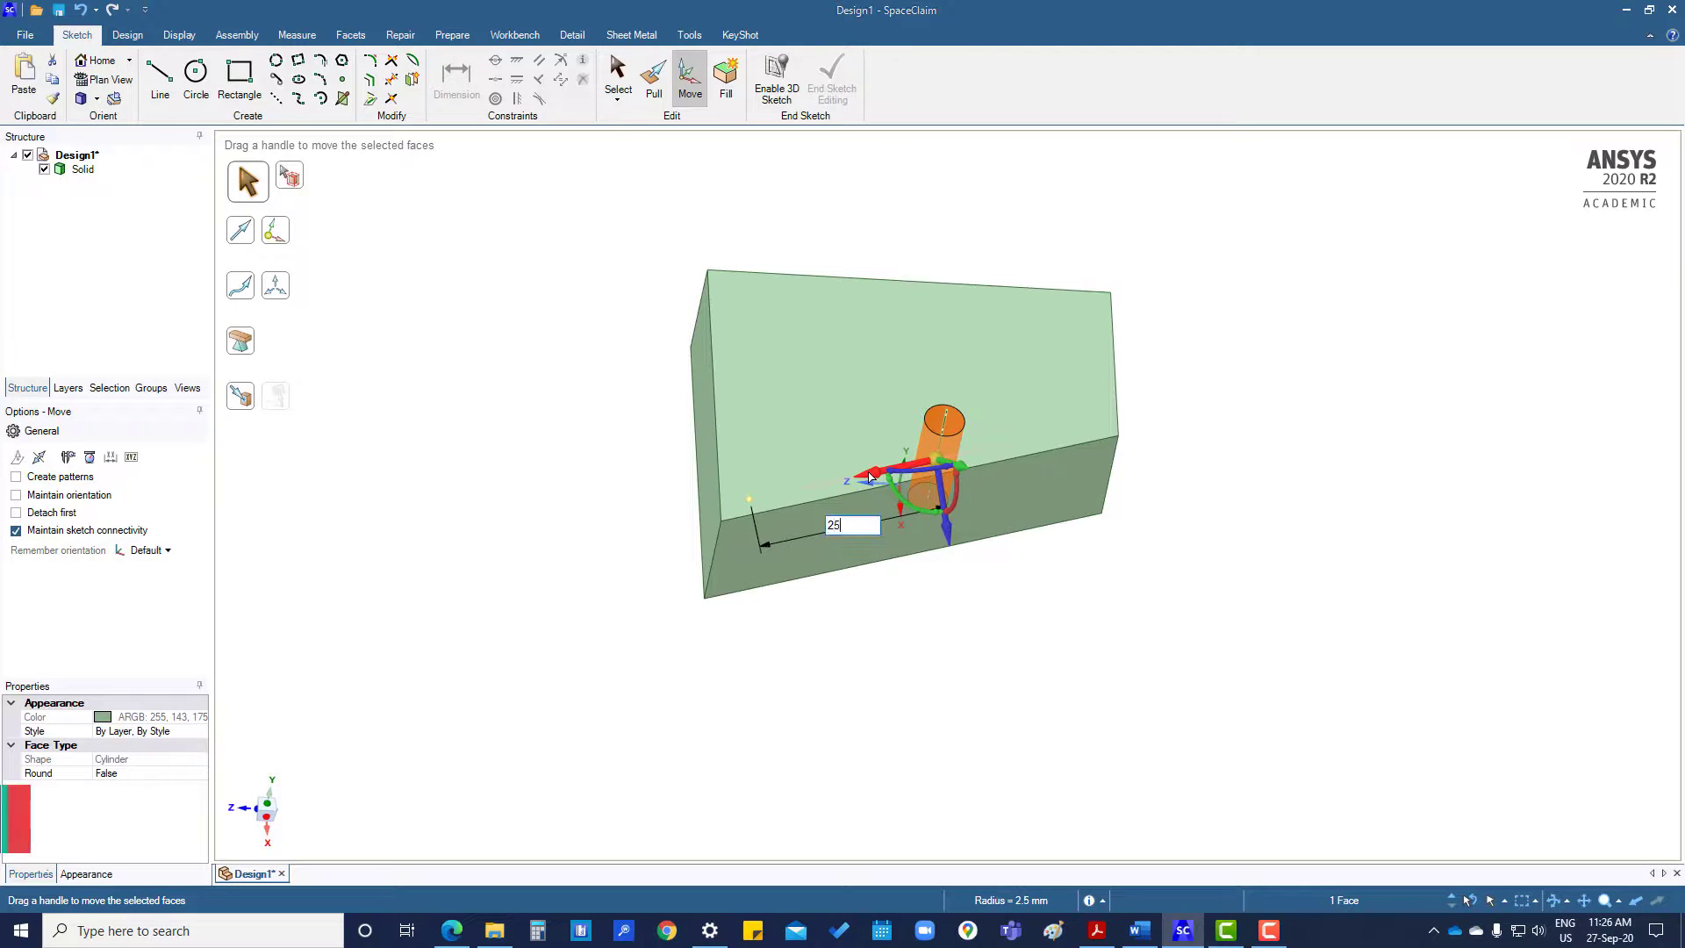
key("Return")
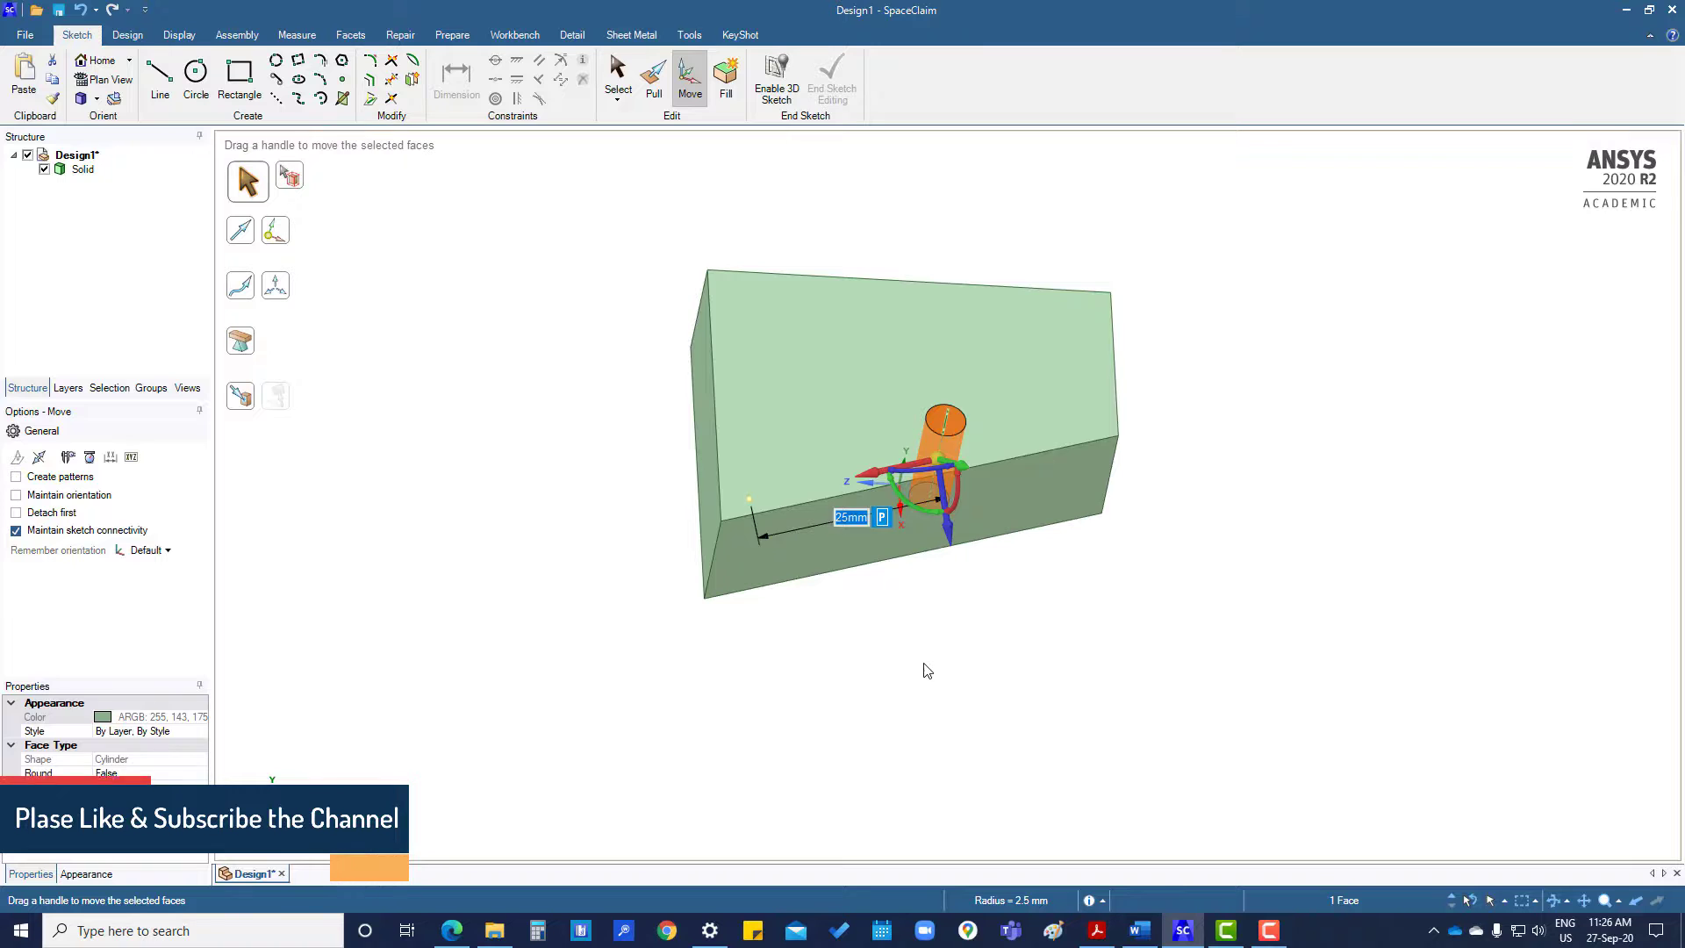
left_click(927, 671)
middle_click_drag(928, 671, 984, 519)
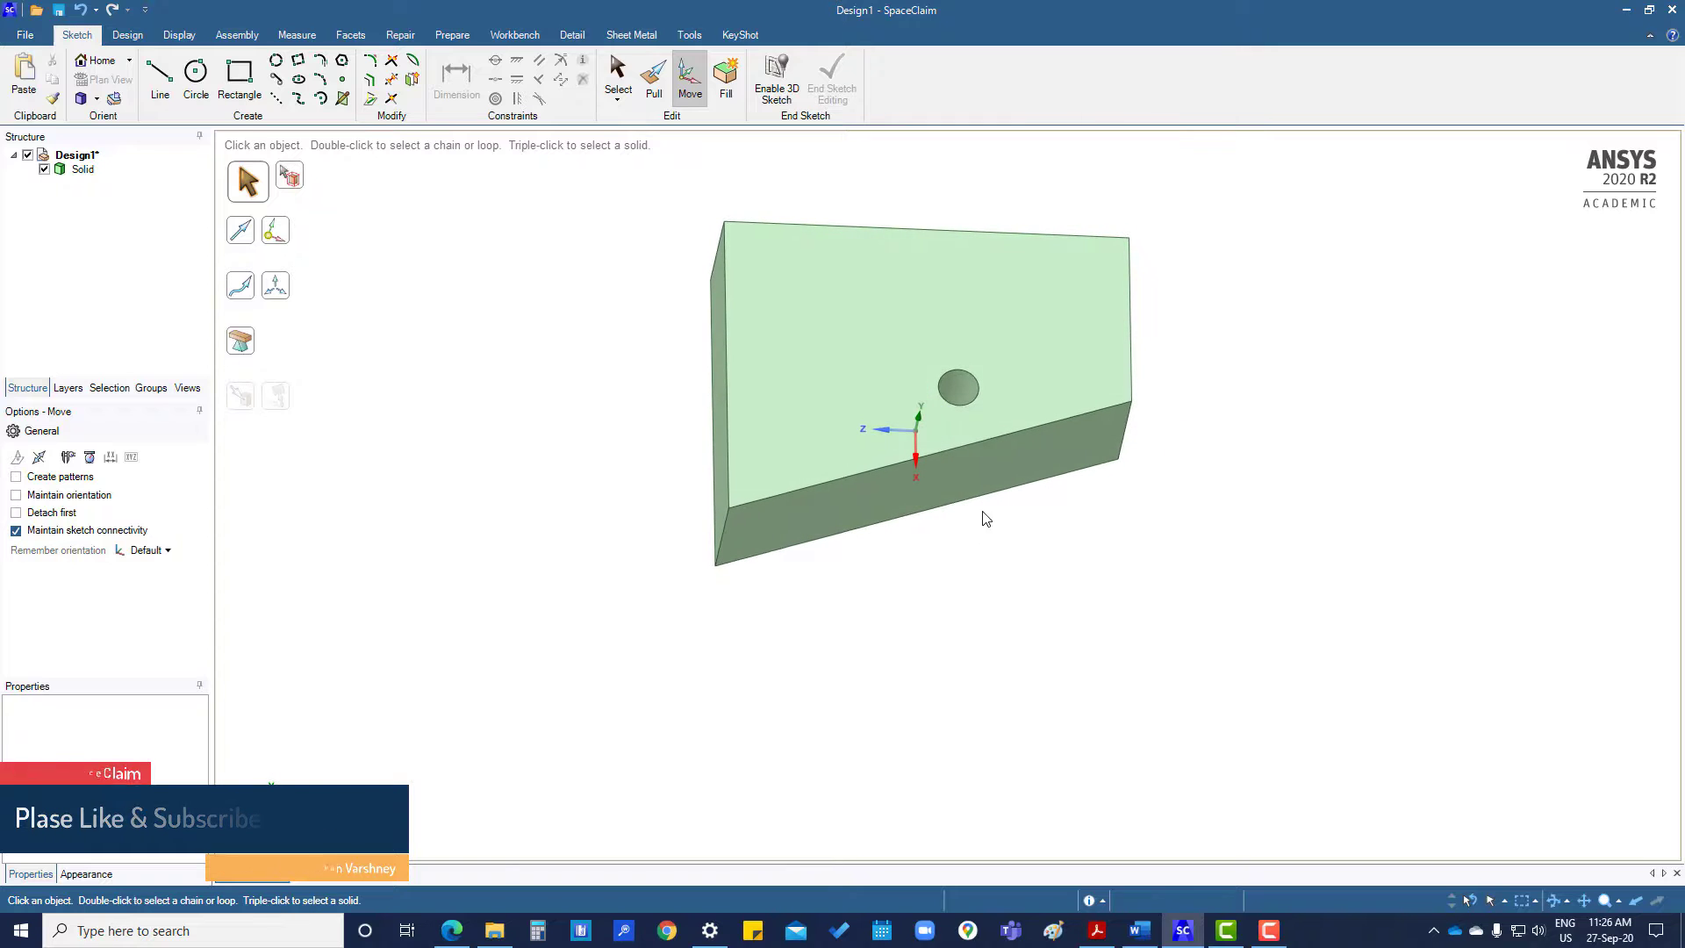